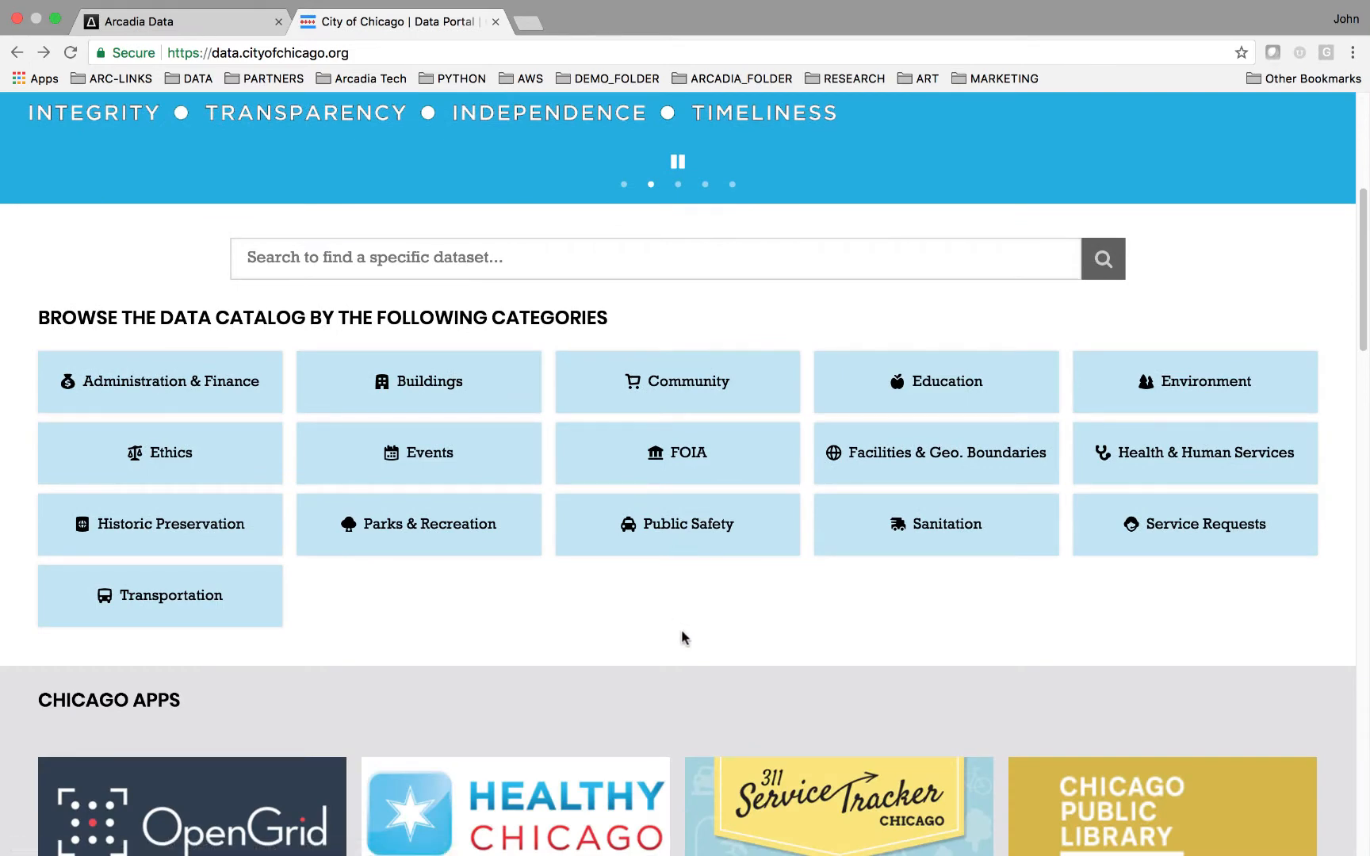
# Browse down the City of Chicago data portal homepage.
pyautogui.scroll(-1, 682, 635)
pyautogui.scroll(-10, 681, 638)
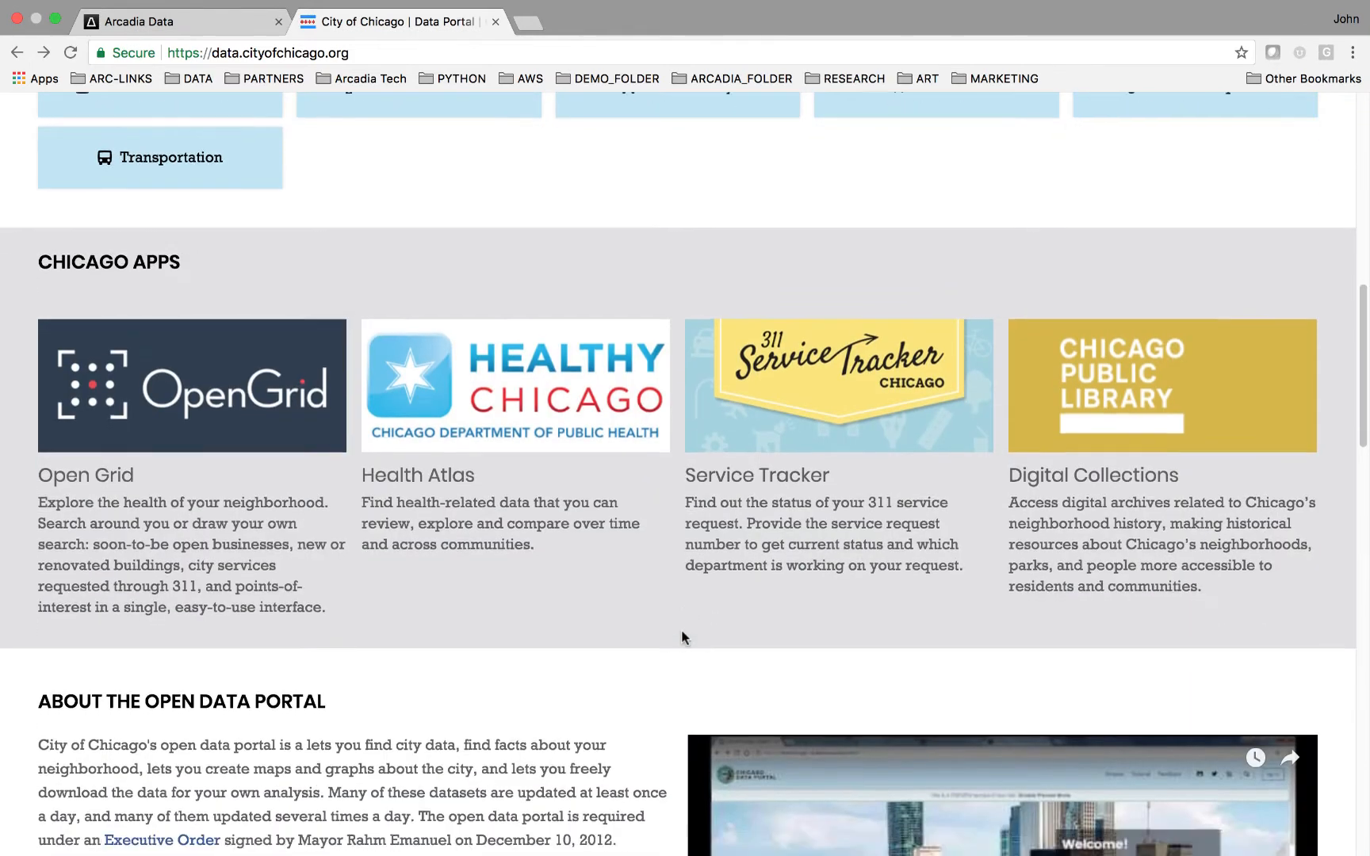
pyautogui.scroll(-7, 681, 638)
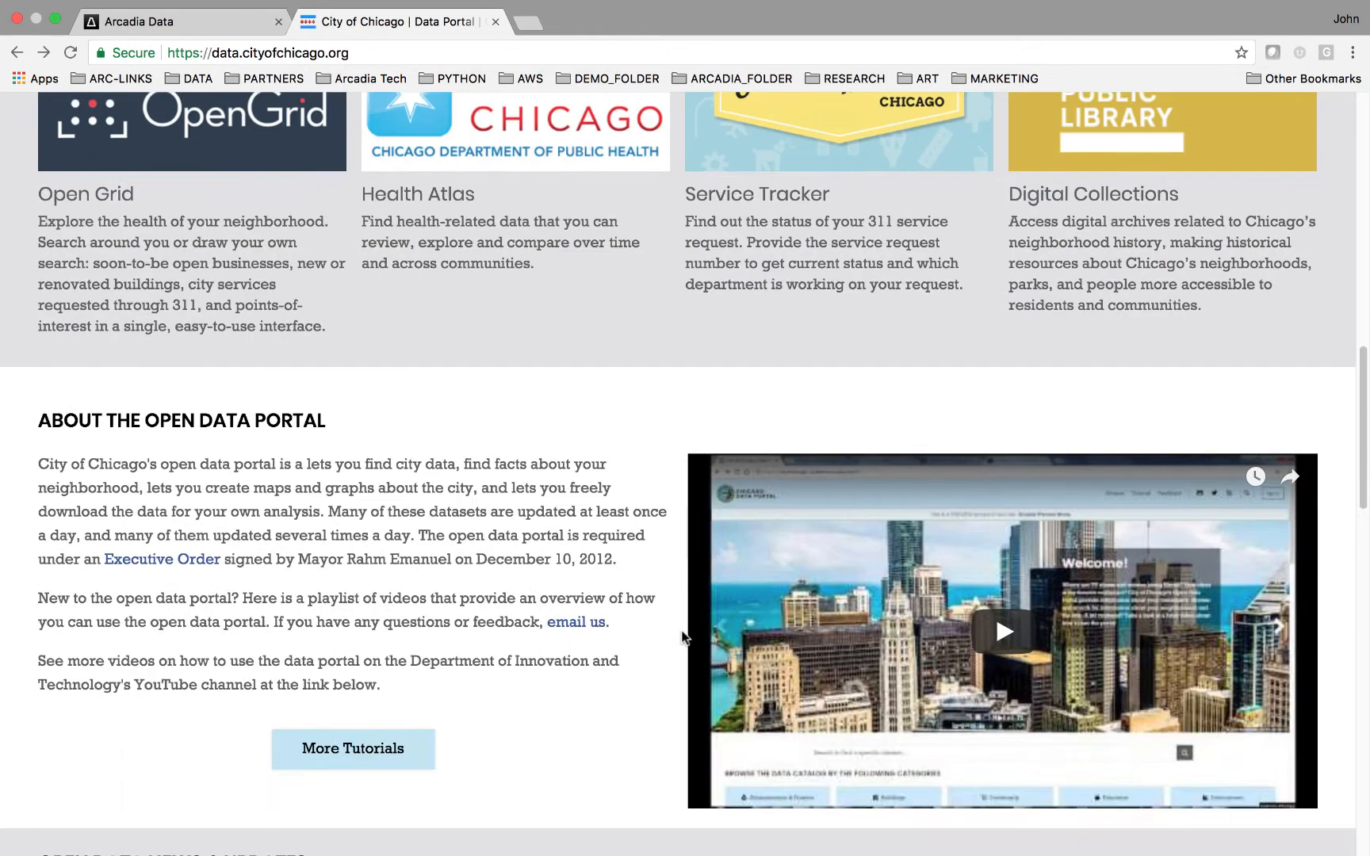
pyautogui.scroll(-19, 681, 637)
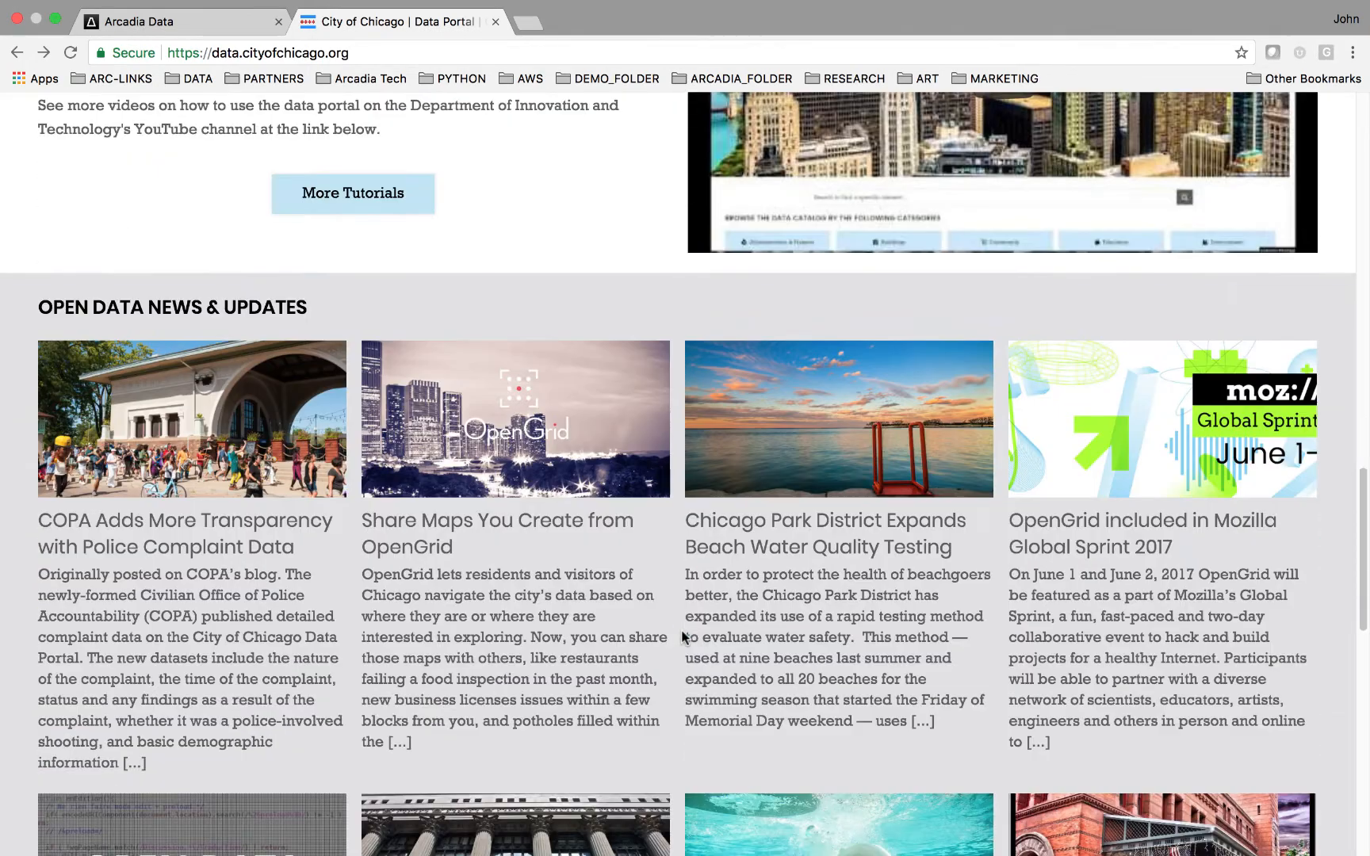
pyautogui.scroll(-9, 681, 628)
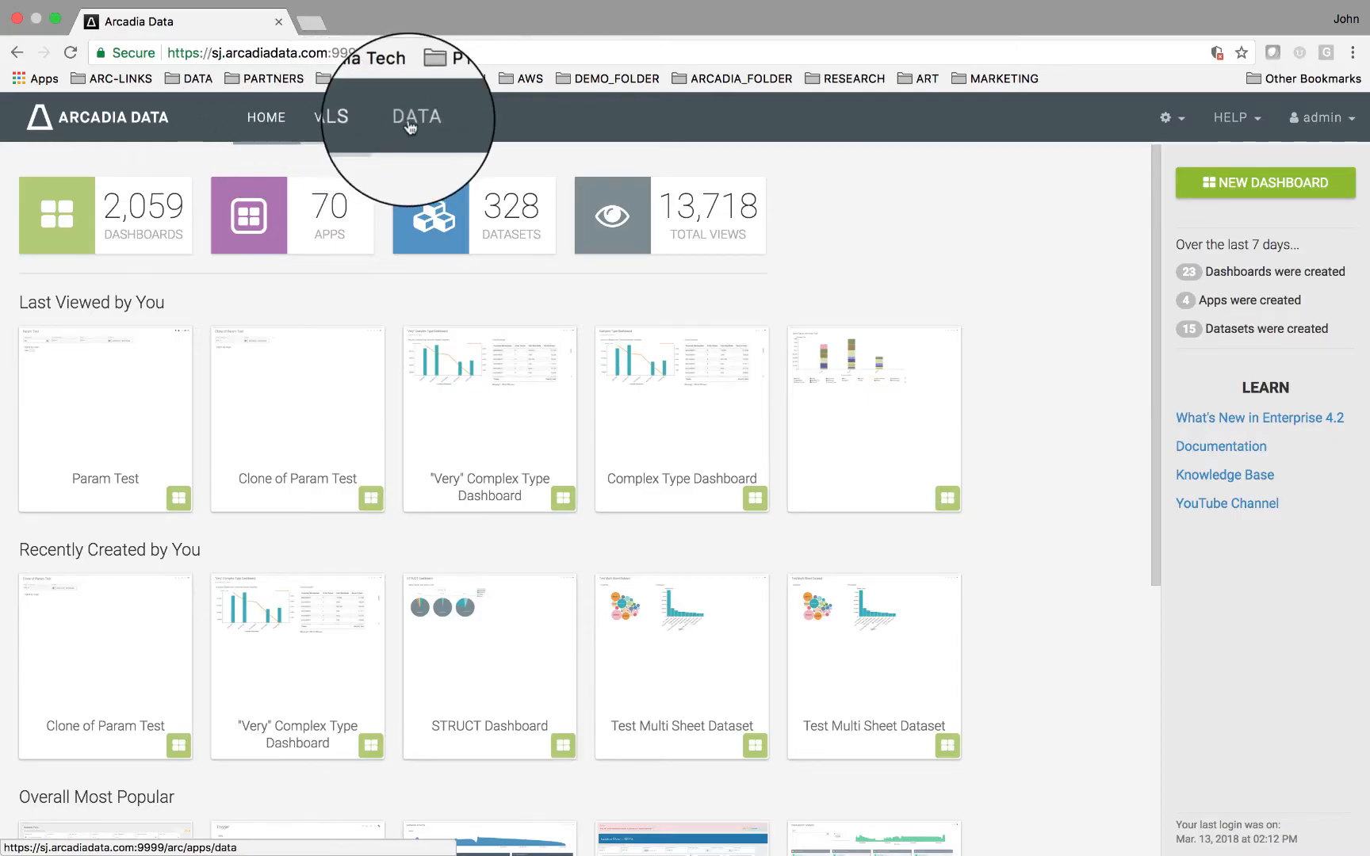
# Open the Add Data dialog, choose URL import, and paste the dataset URL into the URL field.
pyautogui.click(412, 125)
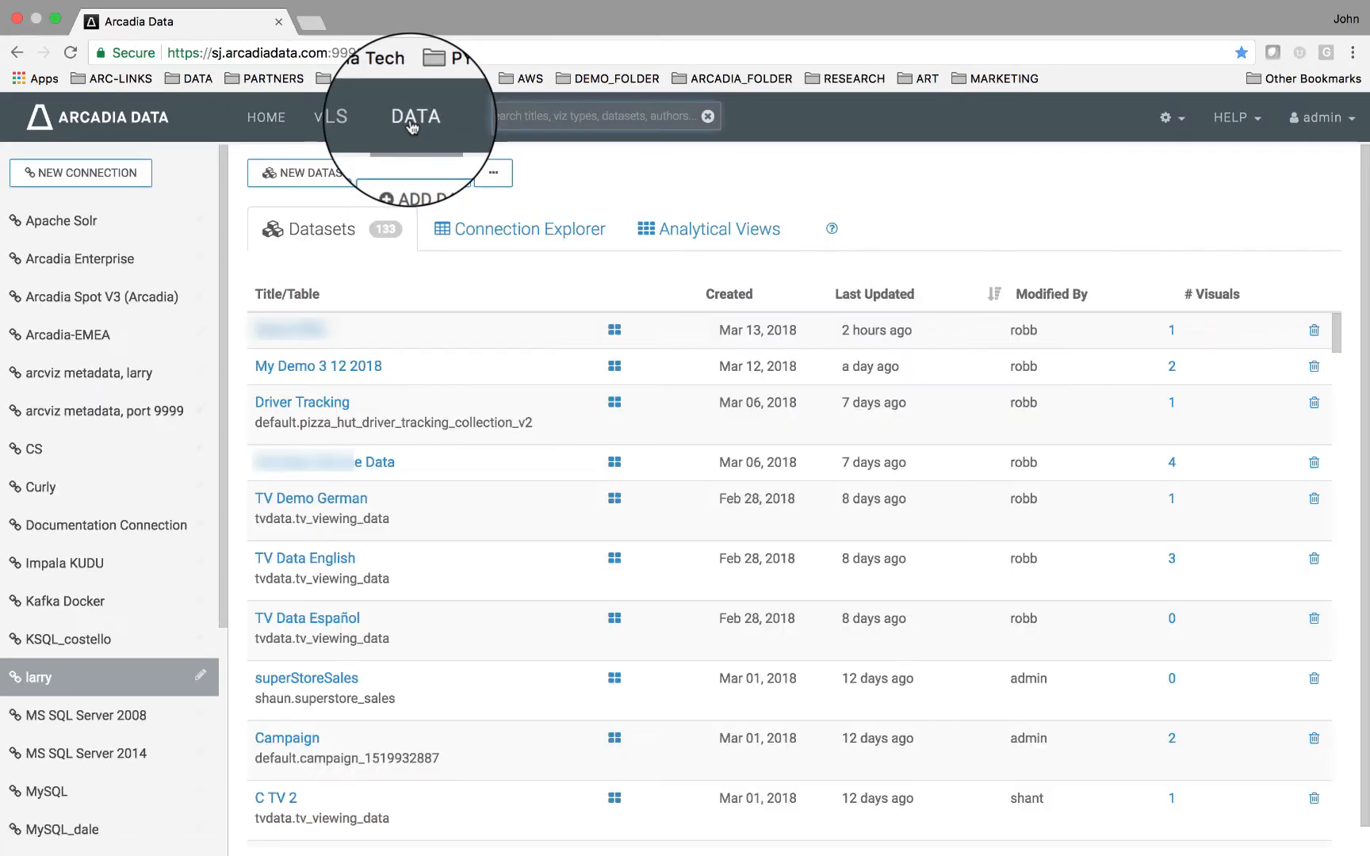
pyautogui.click(418, 175)
pyautogui.click(533, 238)
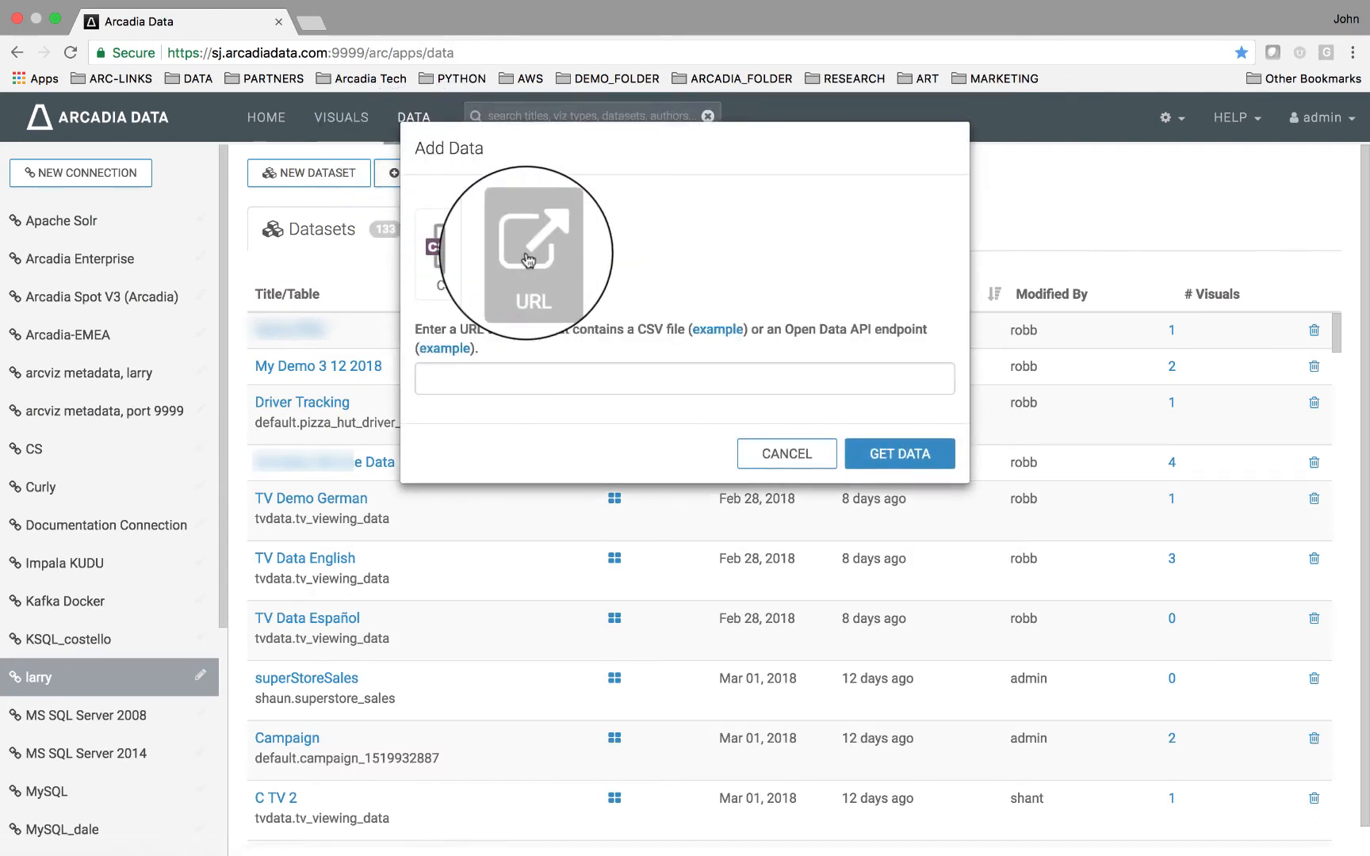
pyautogui.click(480, 378)
pyautogui.rightClick(480, 378)
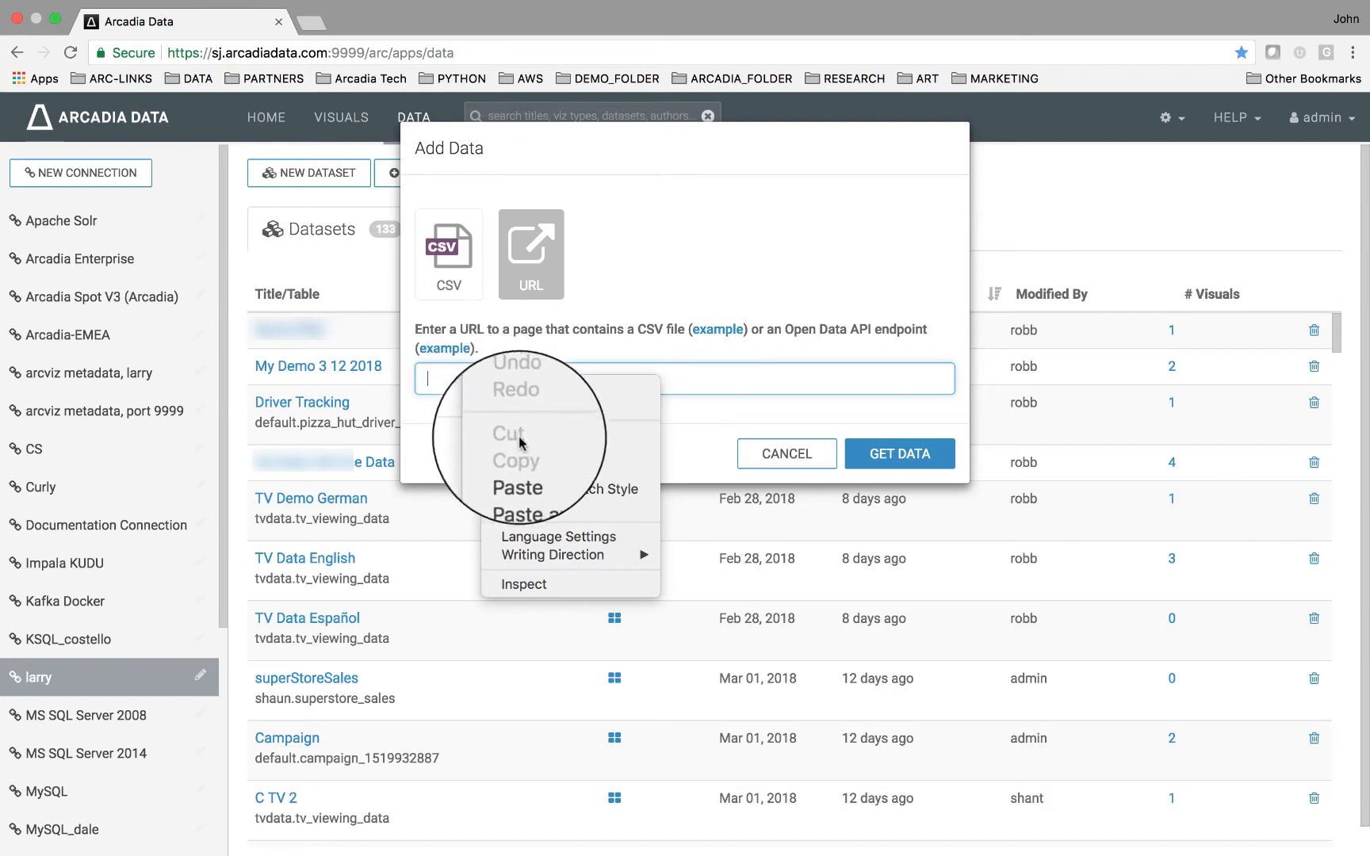
pyautogui.click(541, 474)
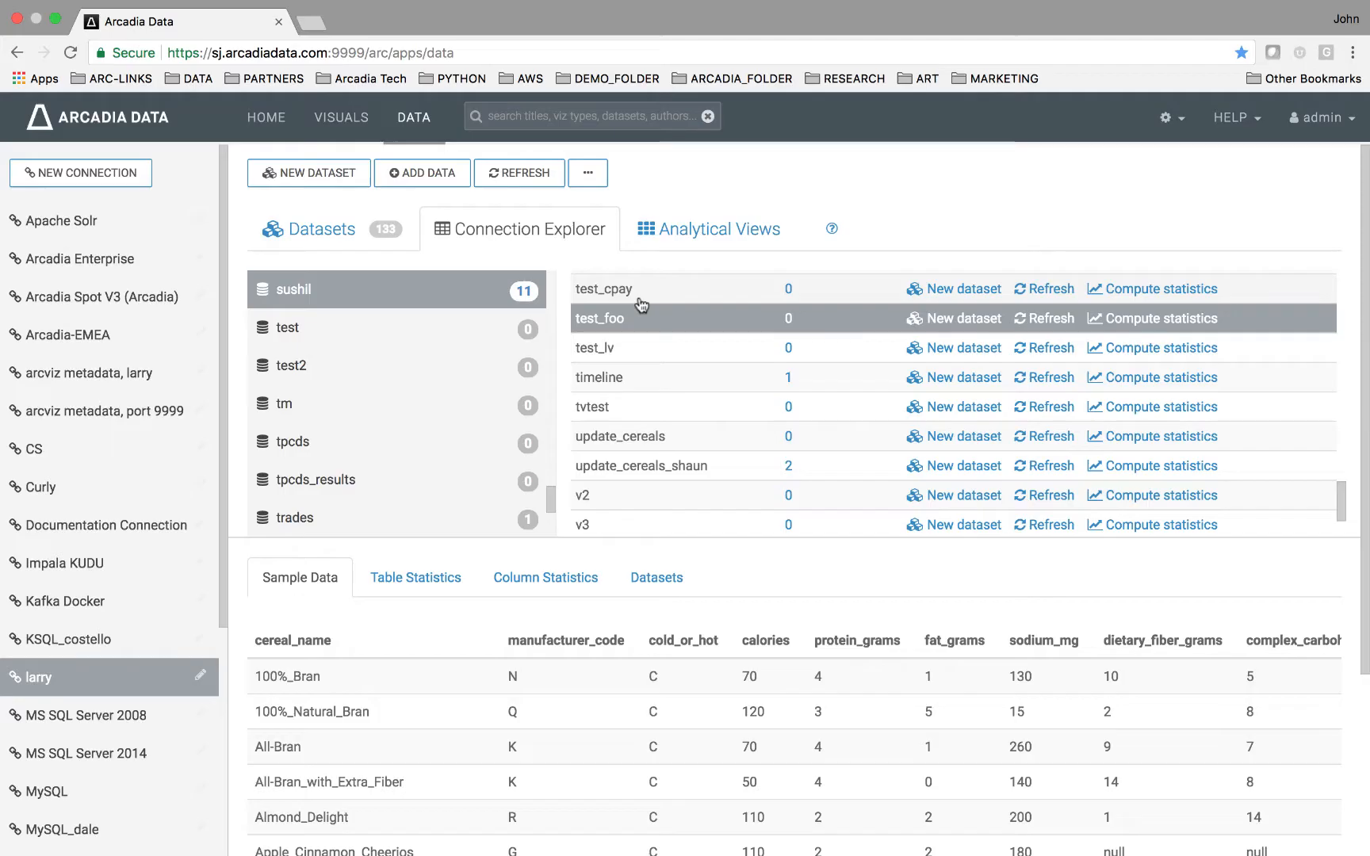
# Create a new dataset titled chicago_pay from the test_cpay table.
pyautogui.click(640, 295)
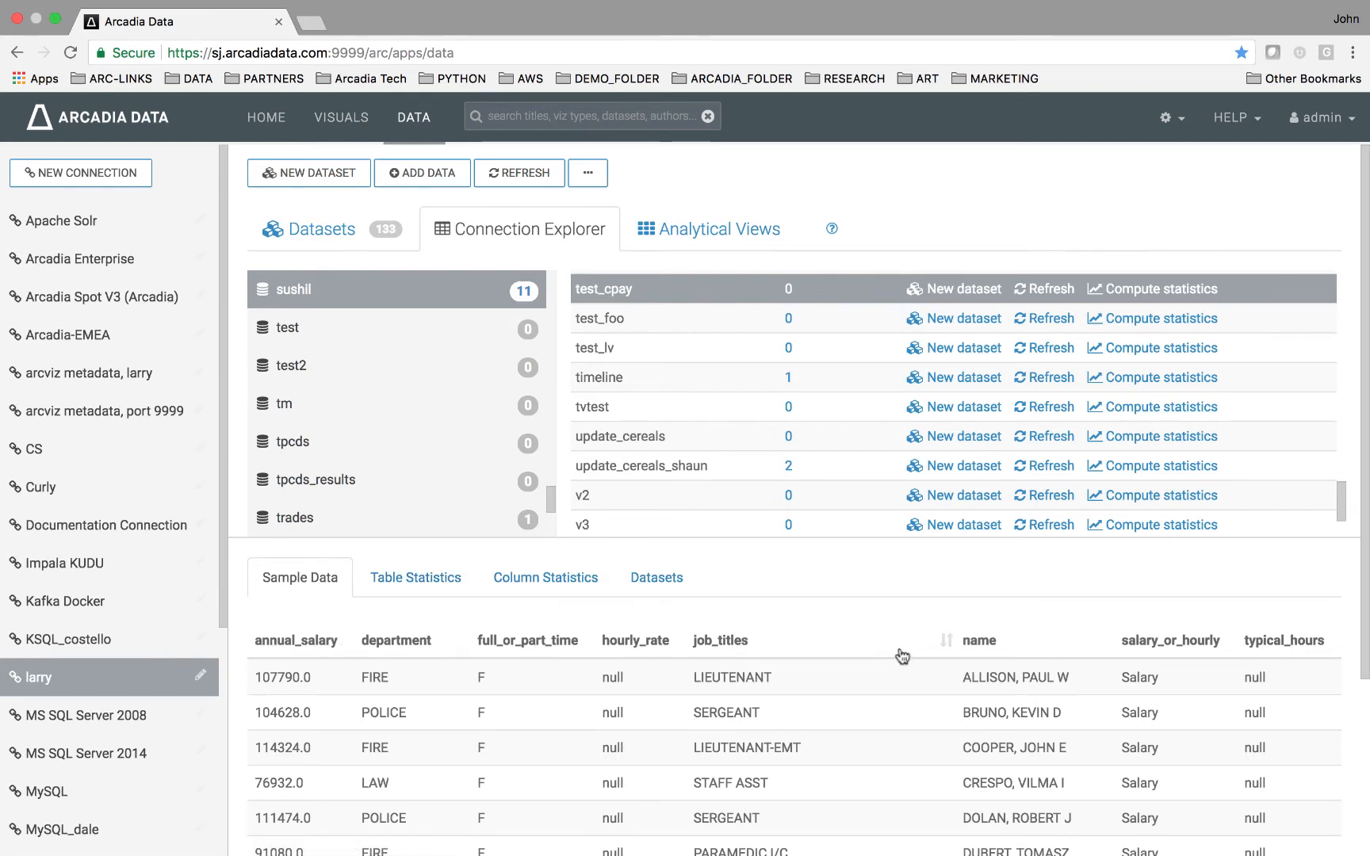
pyautogui.click(961, 295)
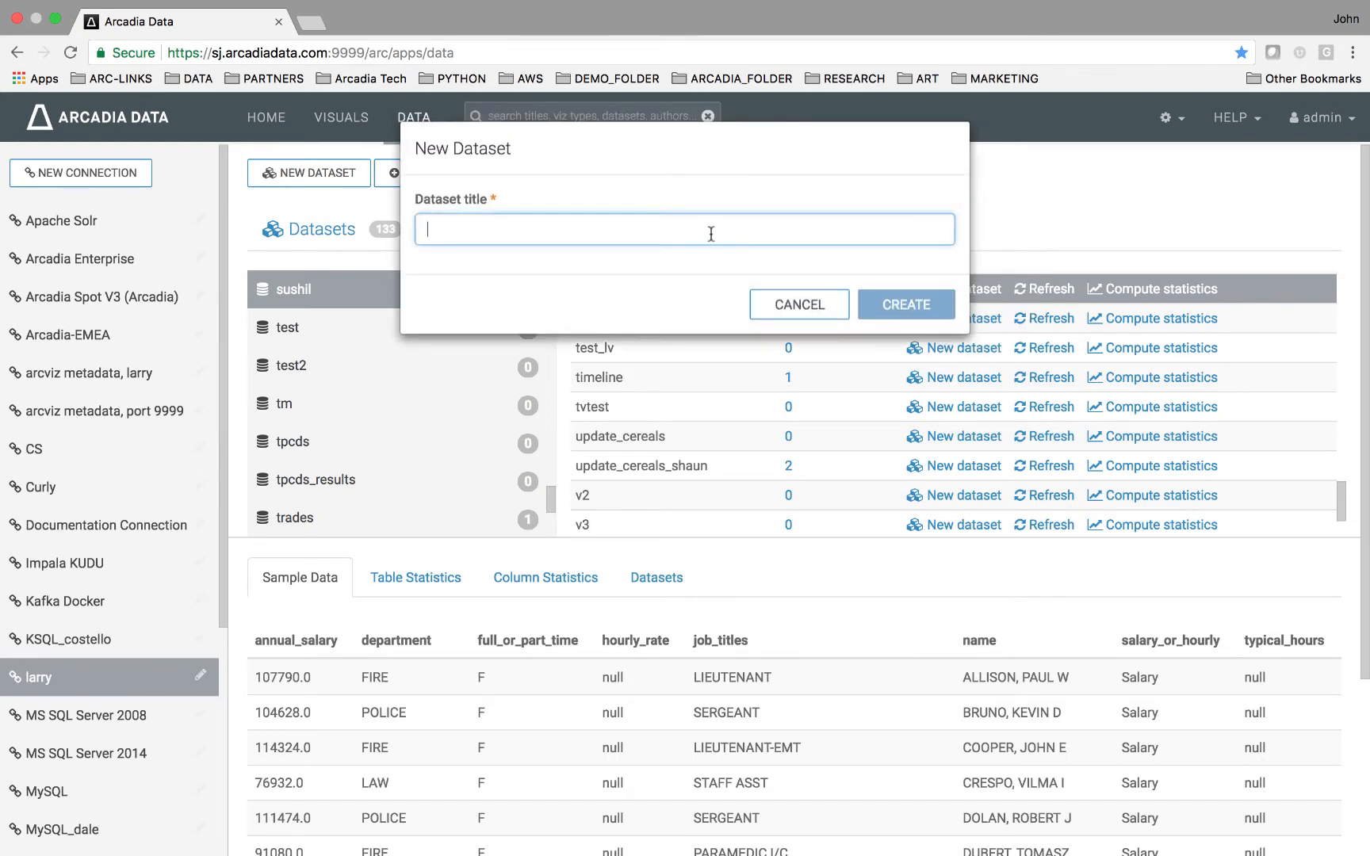
pyautogui.write('chicago')
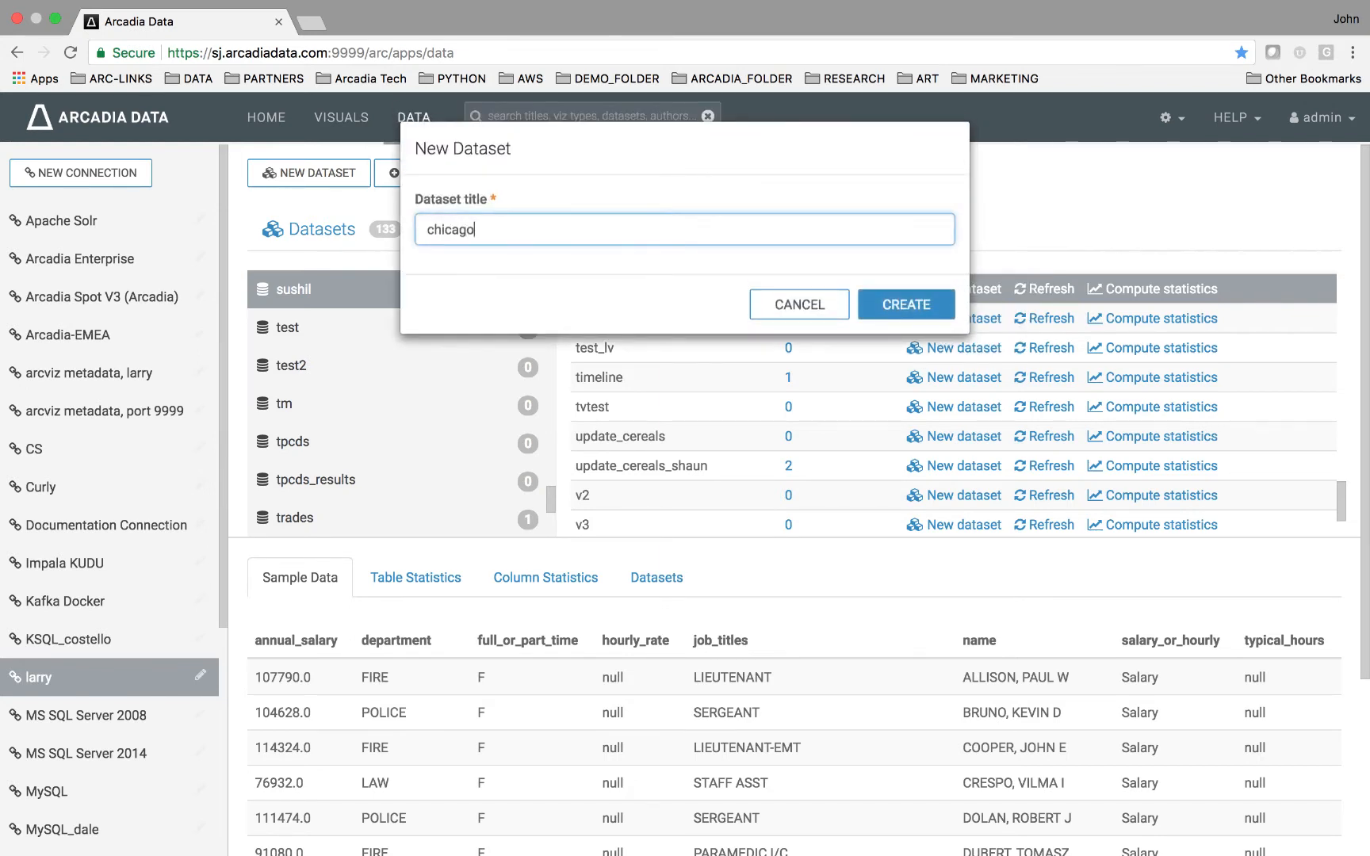
pyautogui.write('_pay')
pyautogui.click(881, 307)
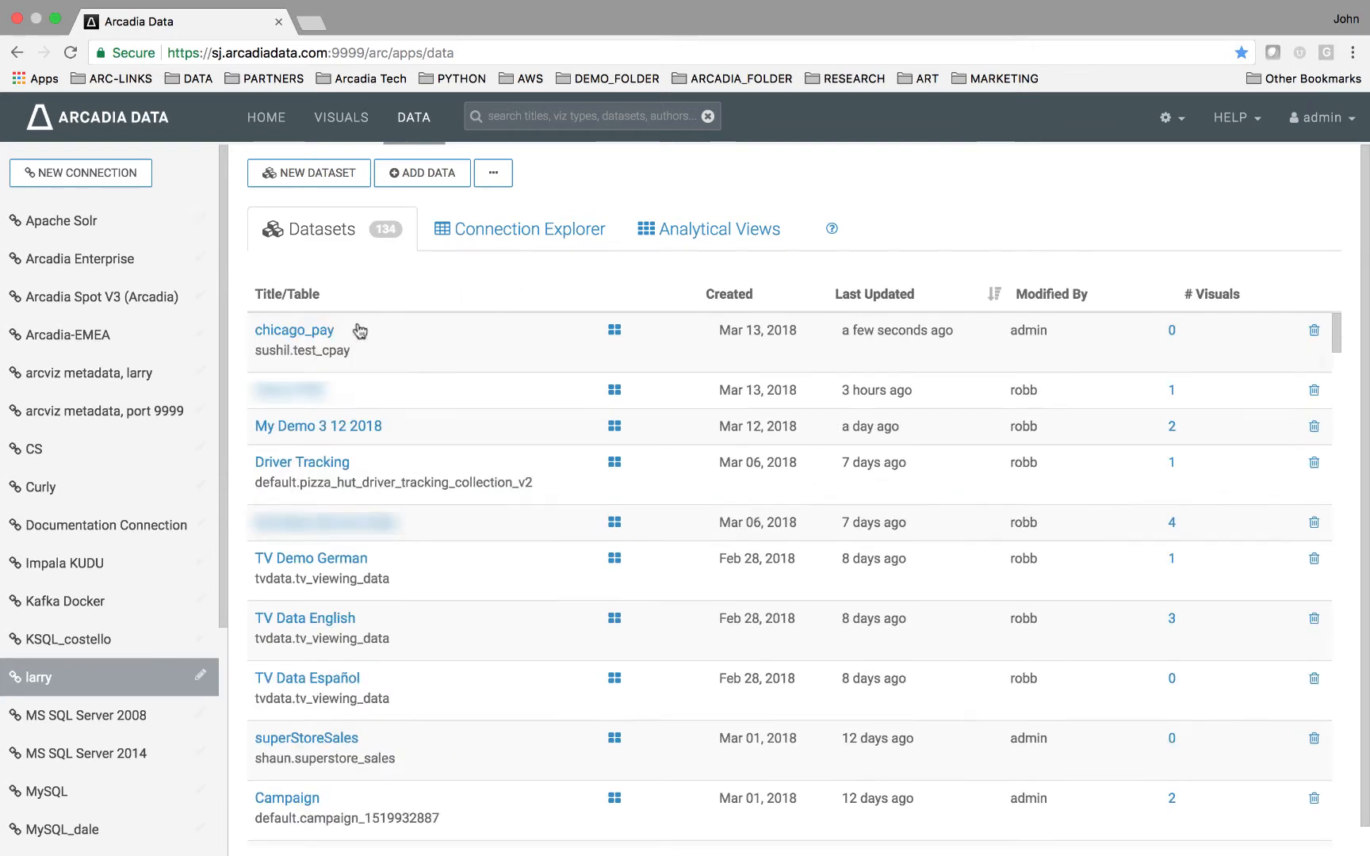
# Open the chicago_pay dataset's fields and enter field editing mode.
pyautogui.click(308, 336)
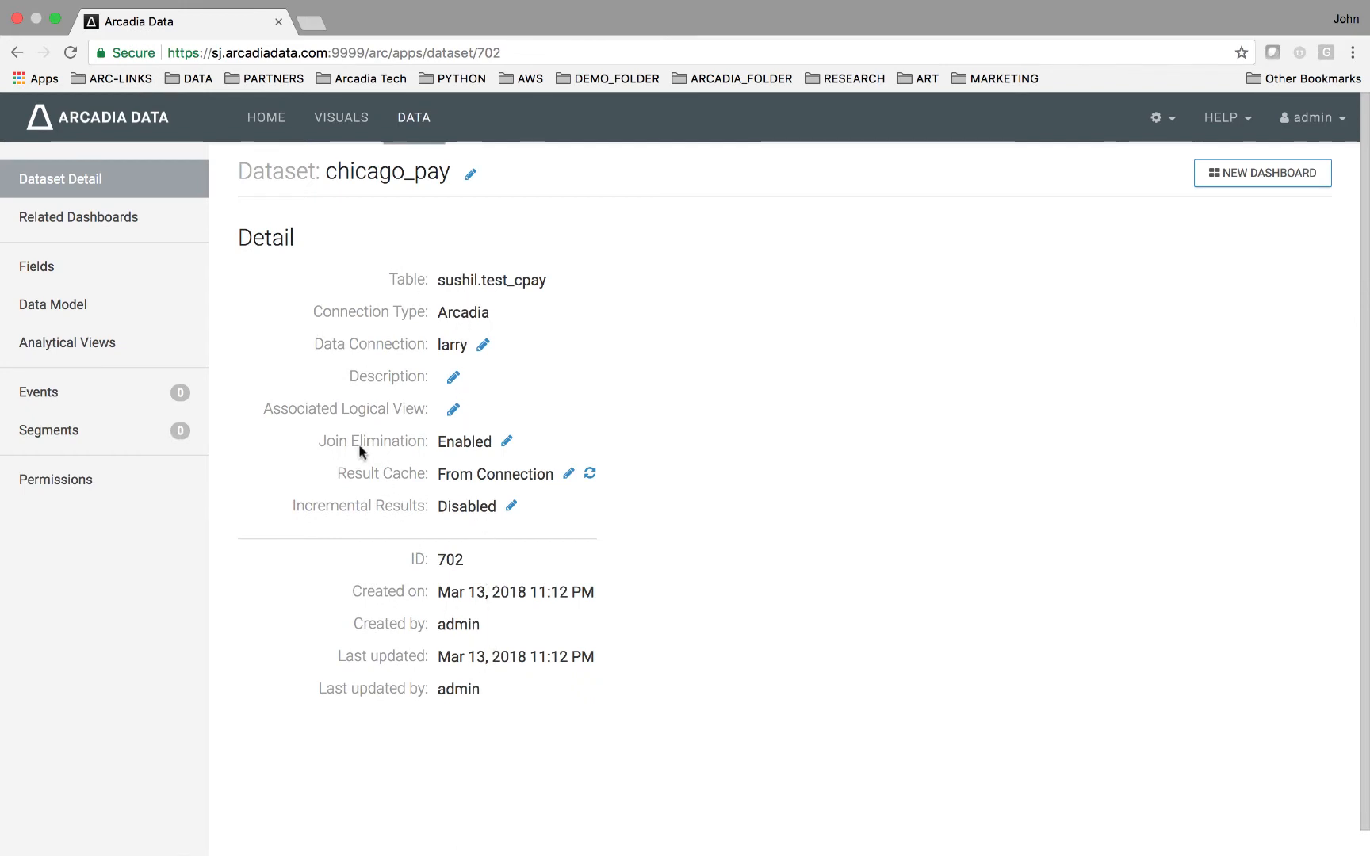
pyautogui.click(111, 267)
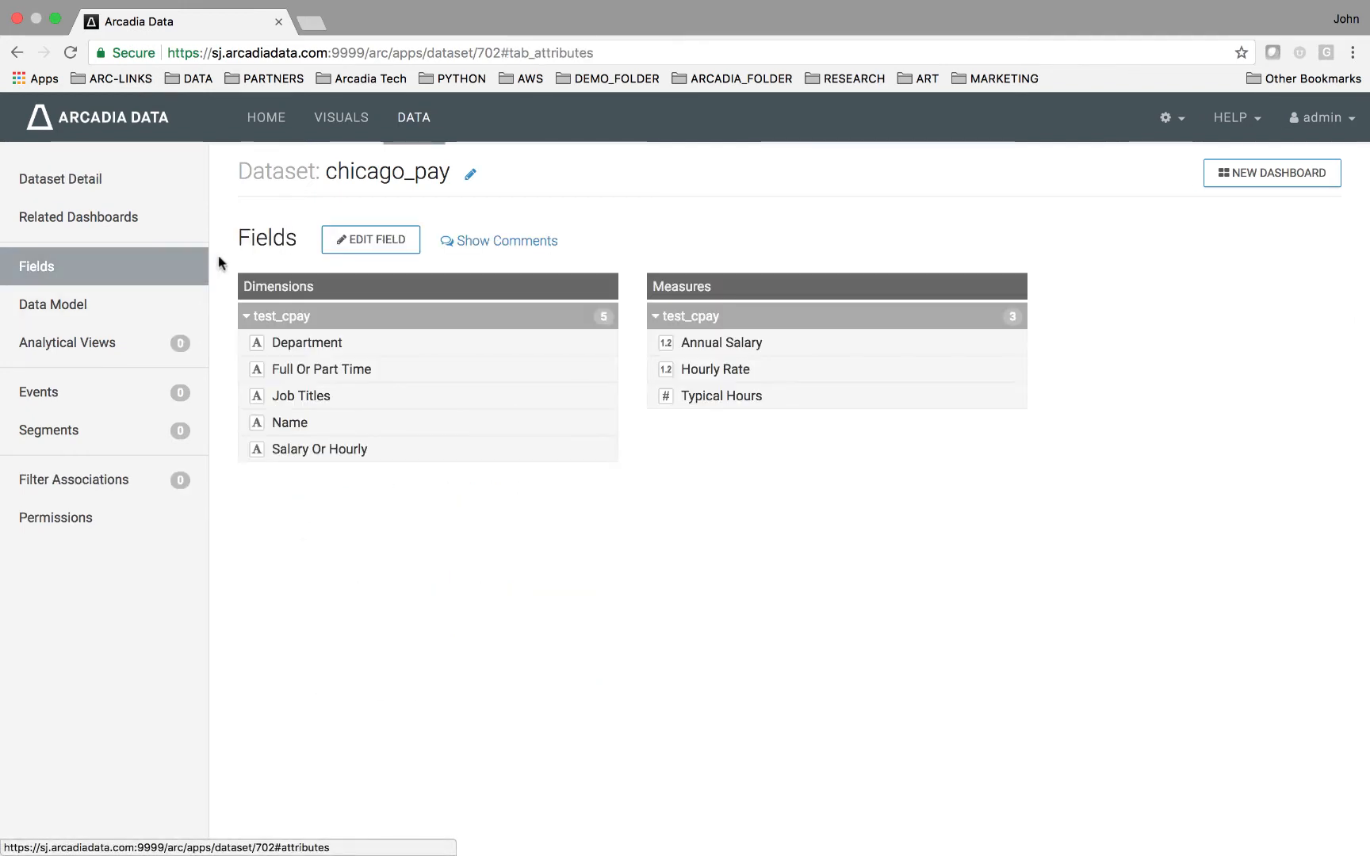
pyautogui.click(346, 249)
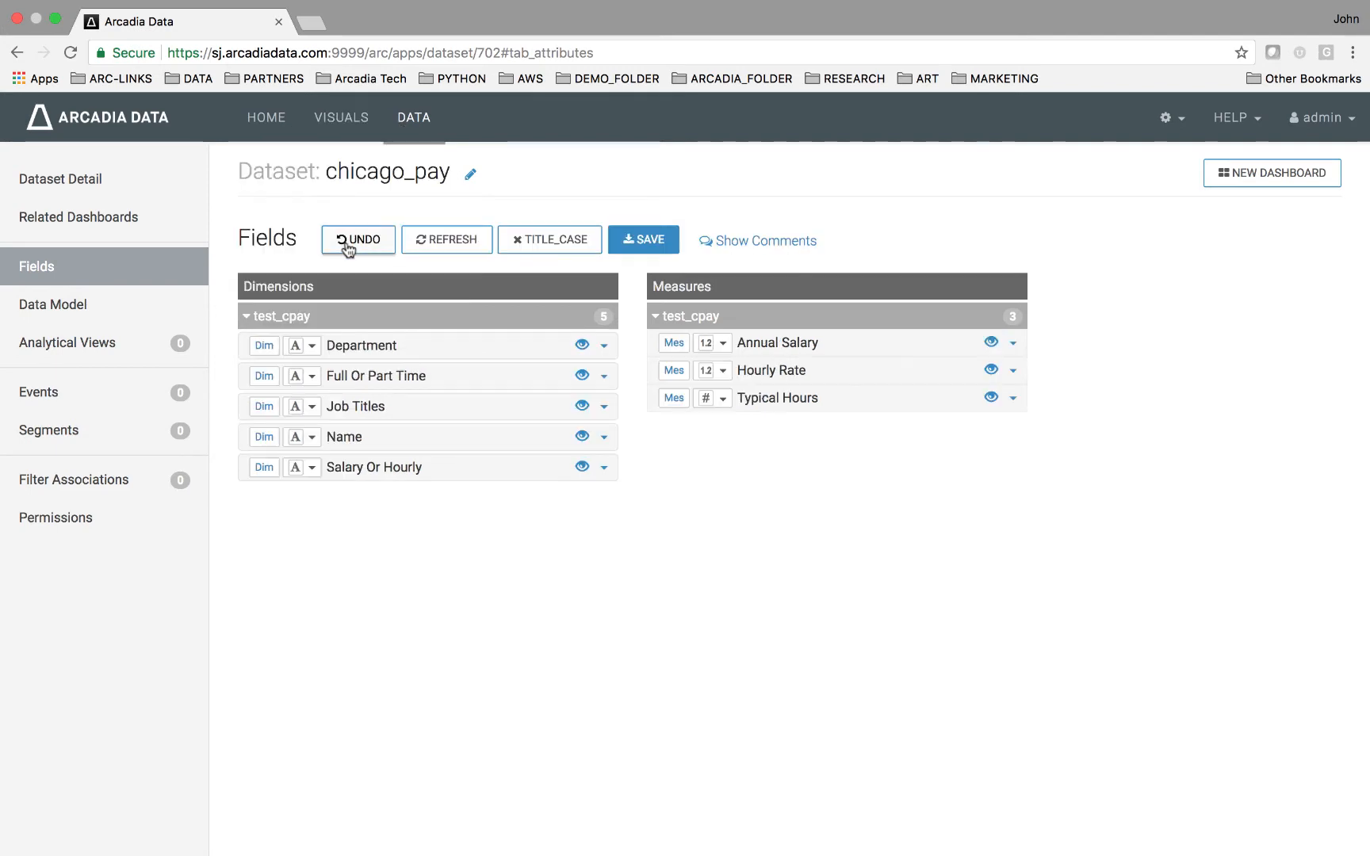
pyautogui.click(269, 349)
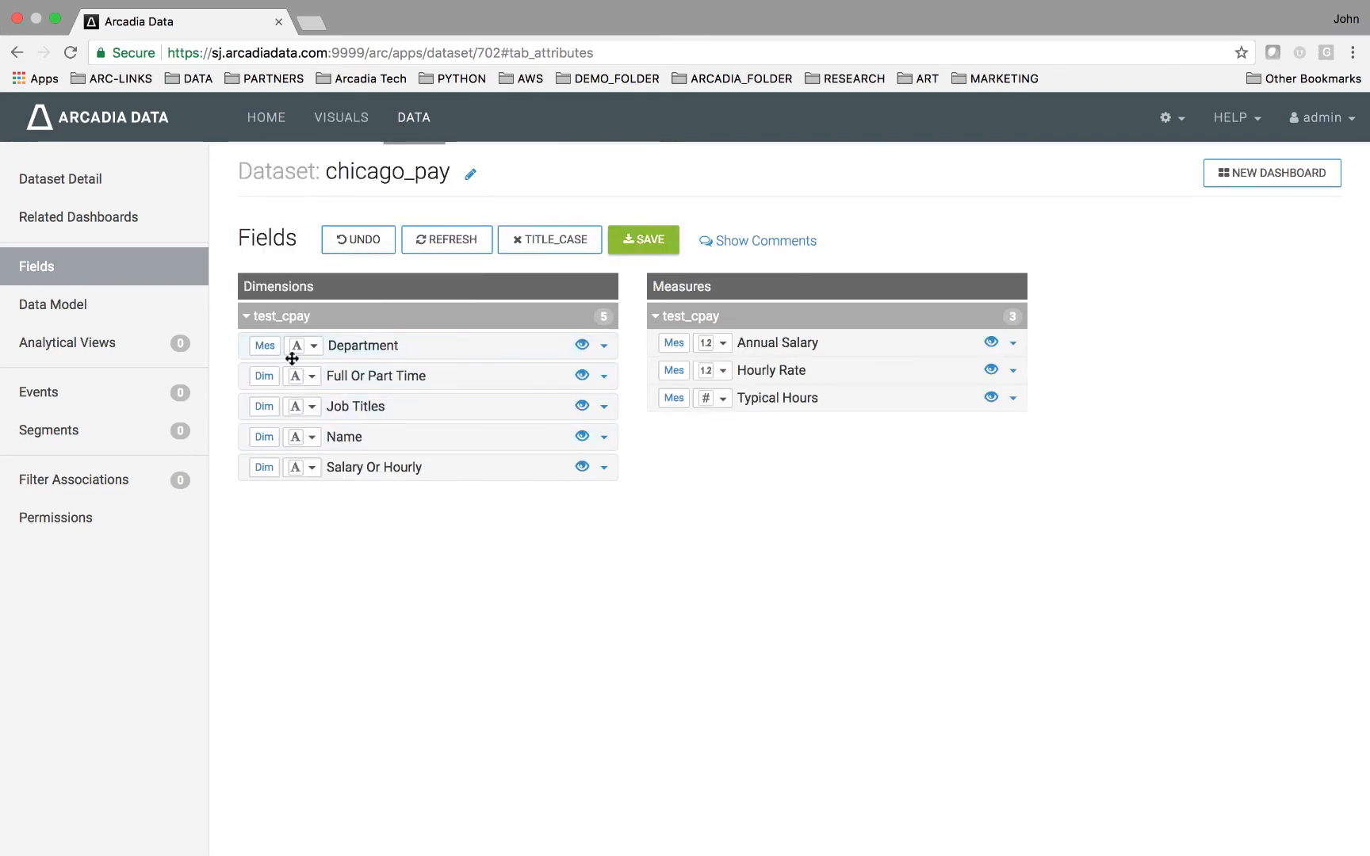
pyautogui.click(265, 346)
pyautogui.click(313, 347)
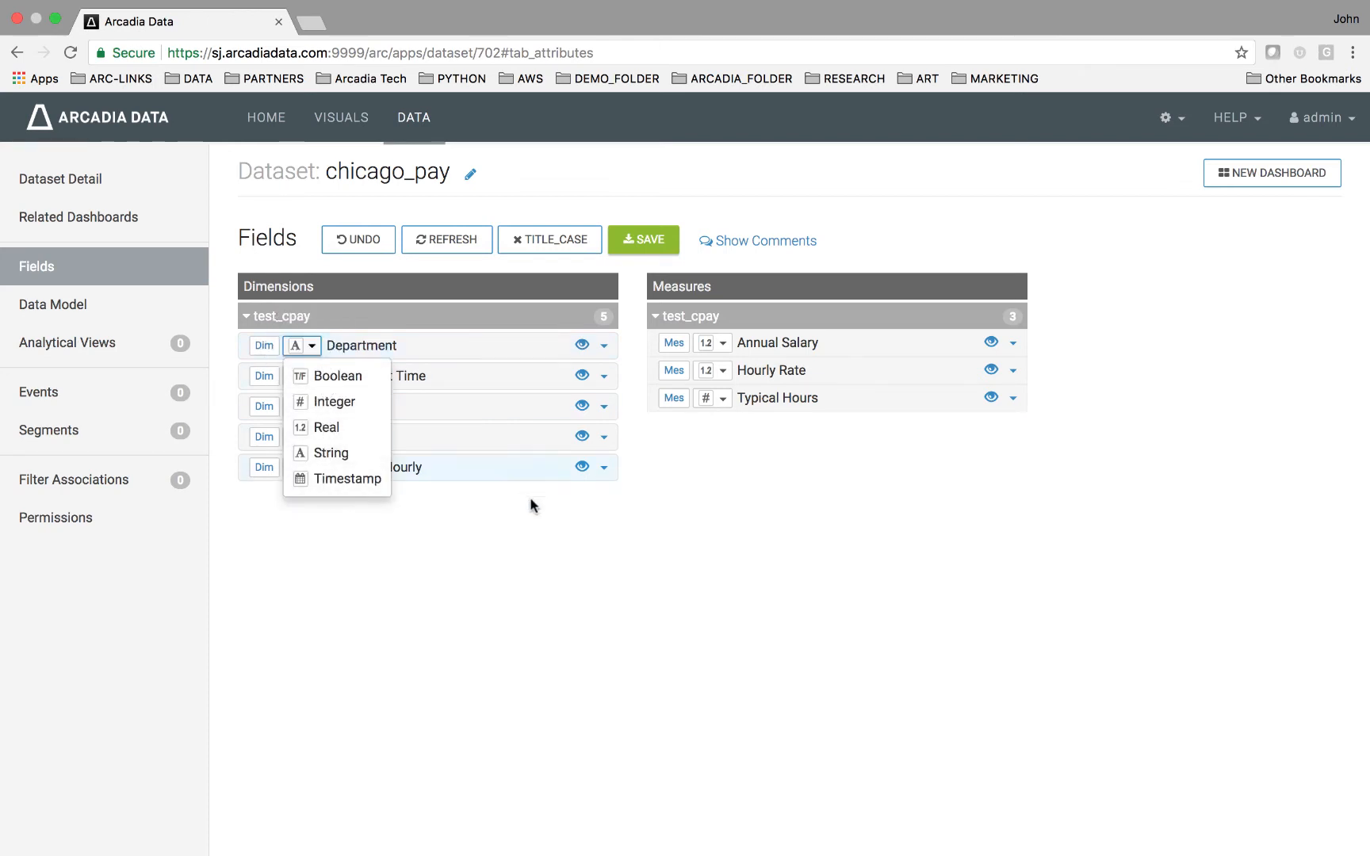
pyautogui.click(532, 527)
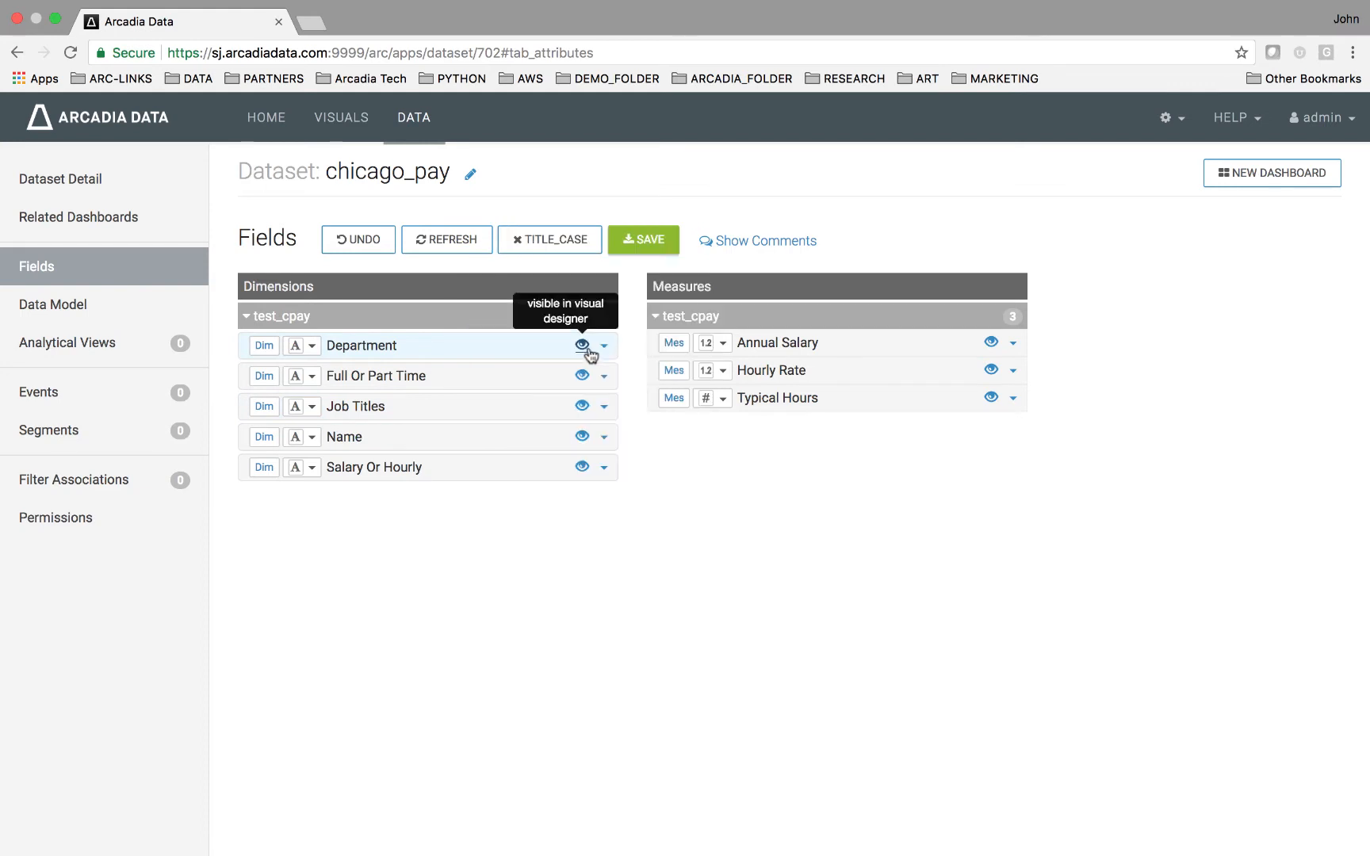
# Edit the Full Or Part Time field's parameters and change its display name to FullPart_Time.
pyautogui.click(607, 379)
pyautogui.click(584, 408)
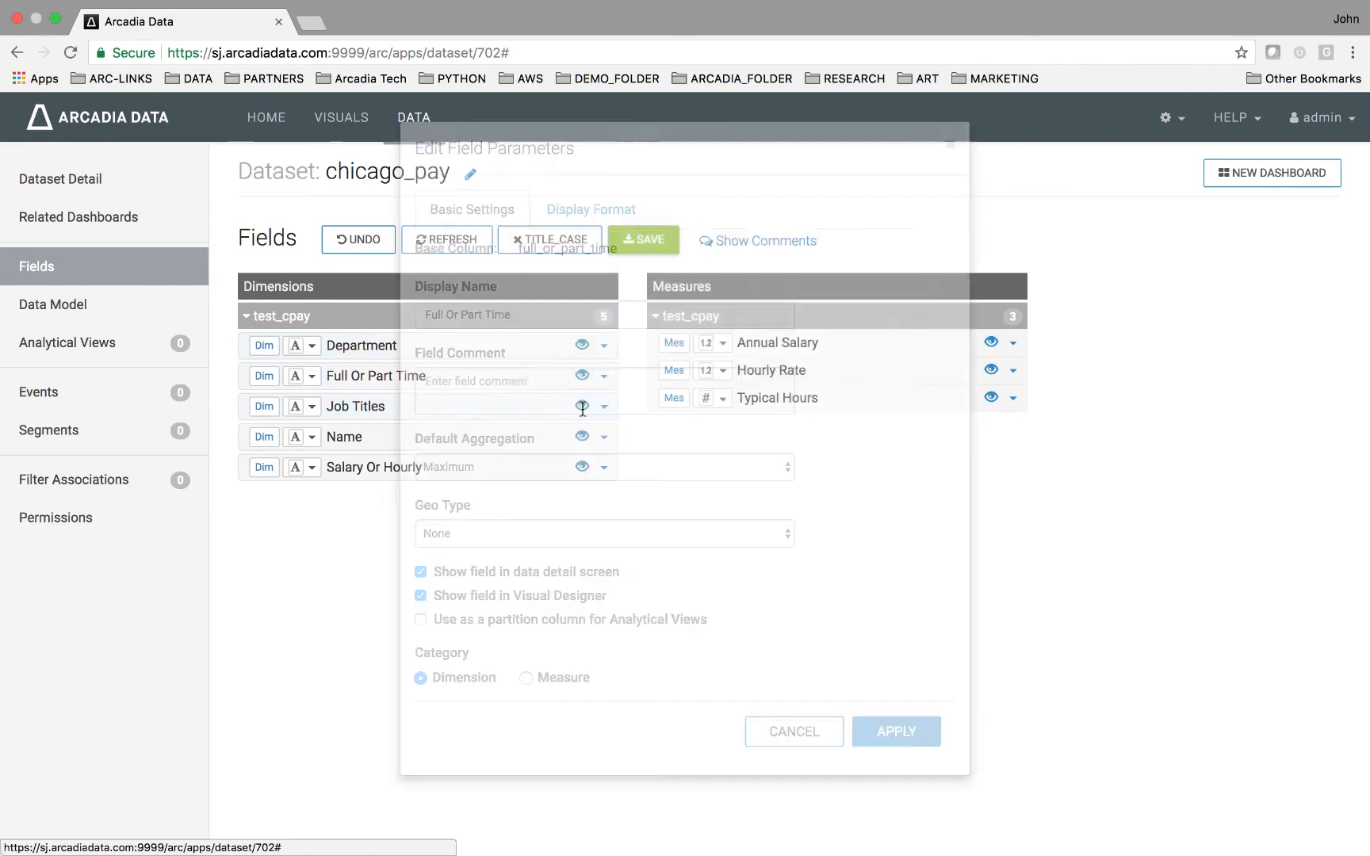
pyautogui.doubleClick(572, 315)
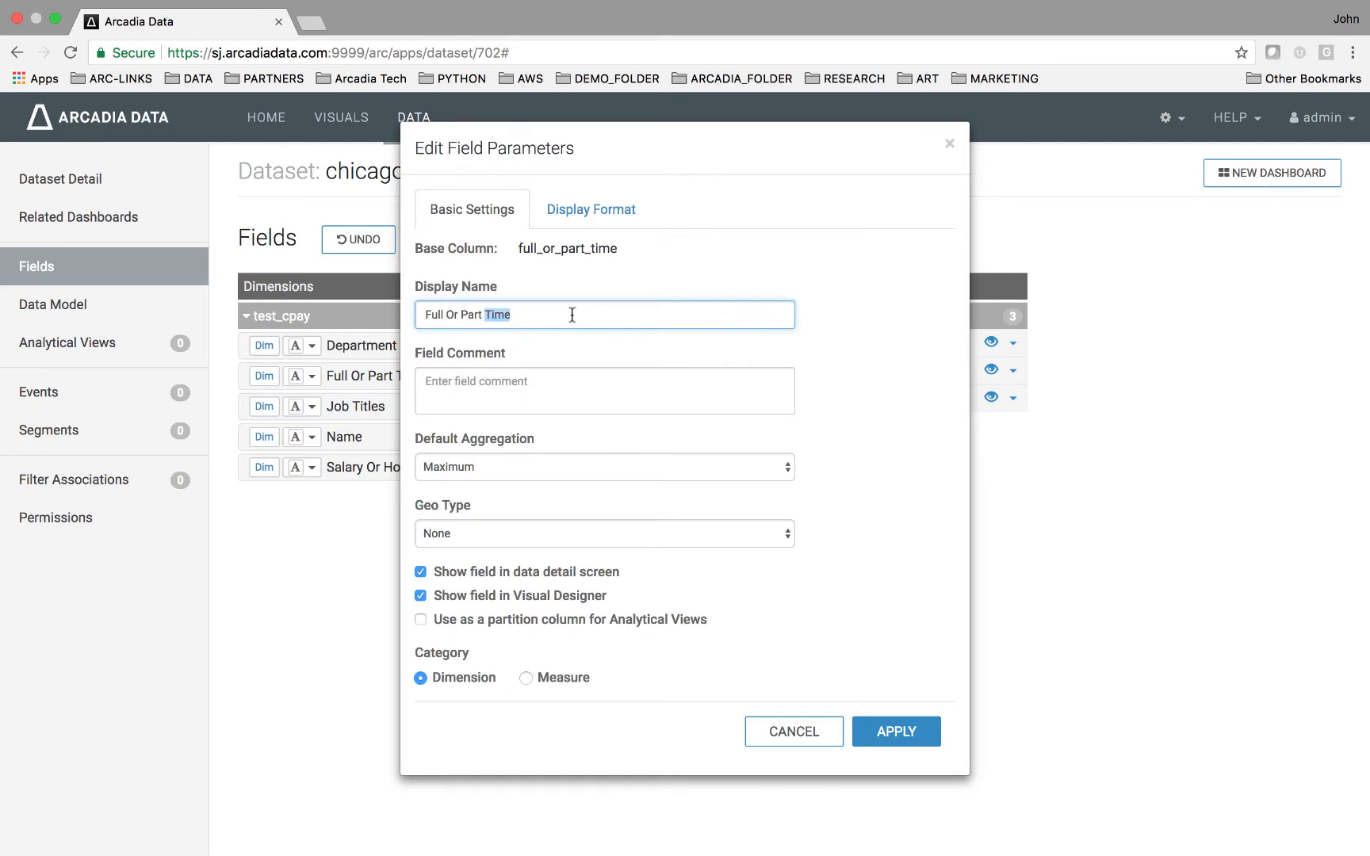
pyautogui.press('BackSpace')
pyautogui.press('BackSpace')
pyautogui.press('BackSpace')
pyautogui.press('BackSpace')
pyautogui.press('BackSpace')
pyautogui.press('BackSpace')
pyautogui.press('BackSpace')
pyautogui.write('Part_Time')
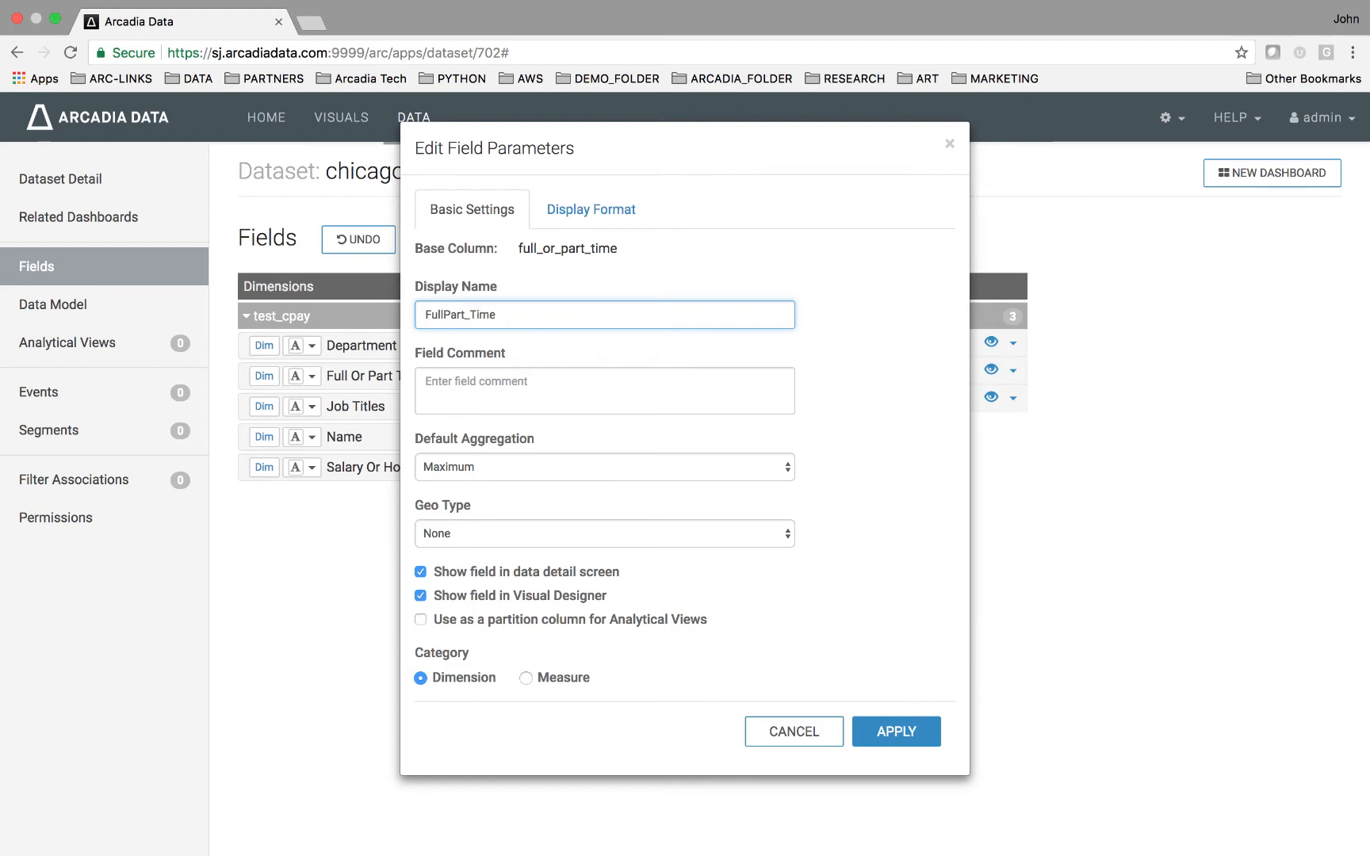
# Review the aggregation and geo type options, apply the field changes, and save the dataset.
pyautogui.click(521, 468)
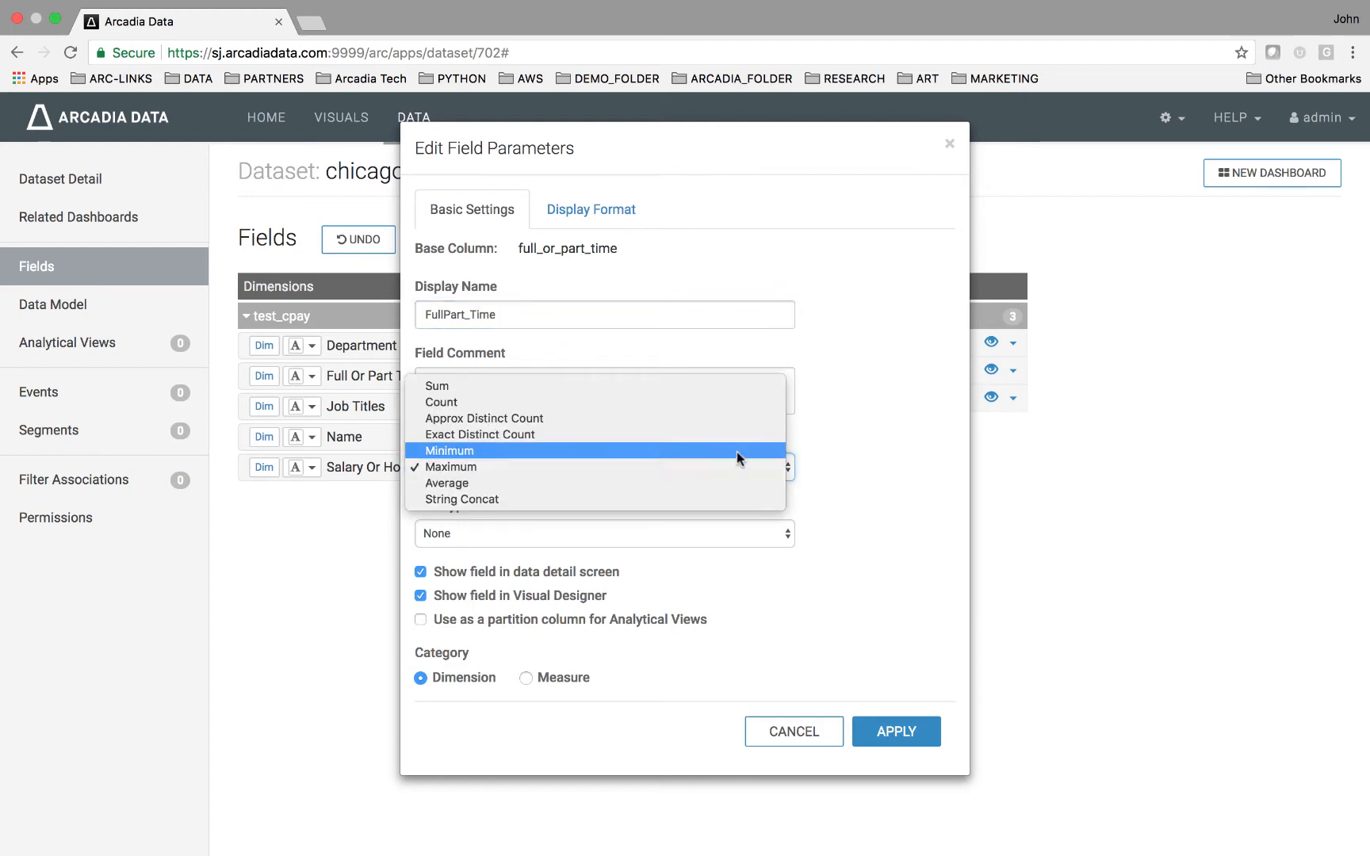
pyautogui.click(857, 459)
pyautogui.click(590, 535)
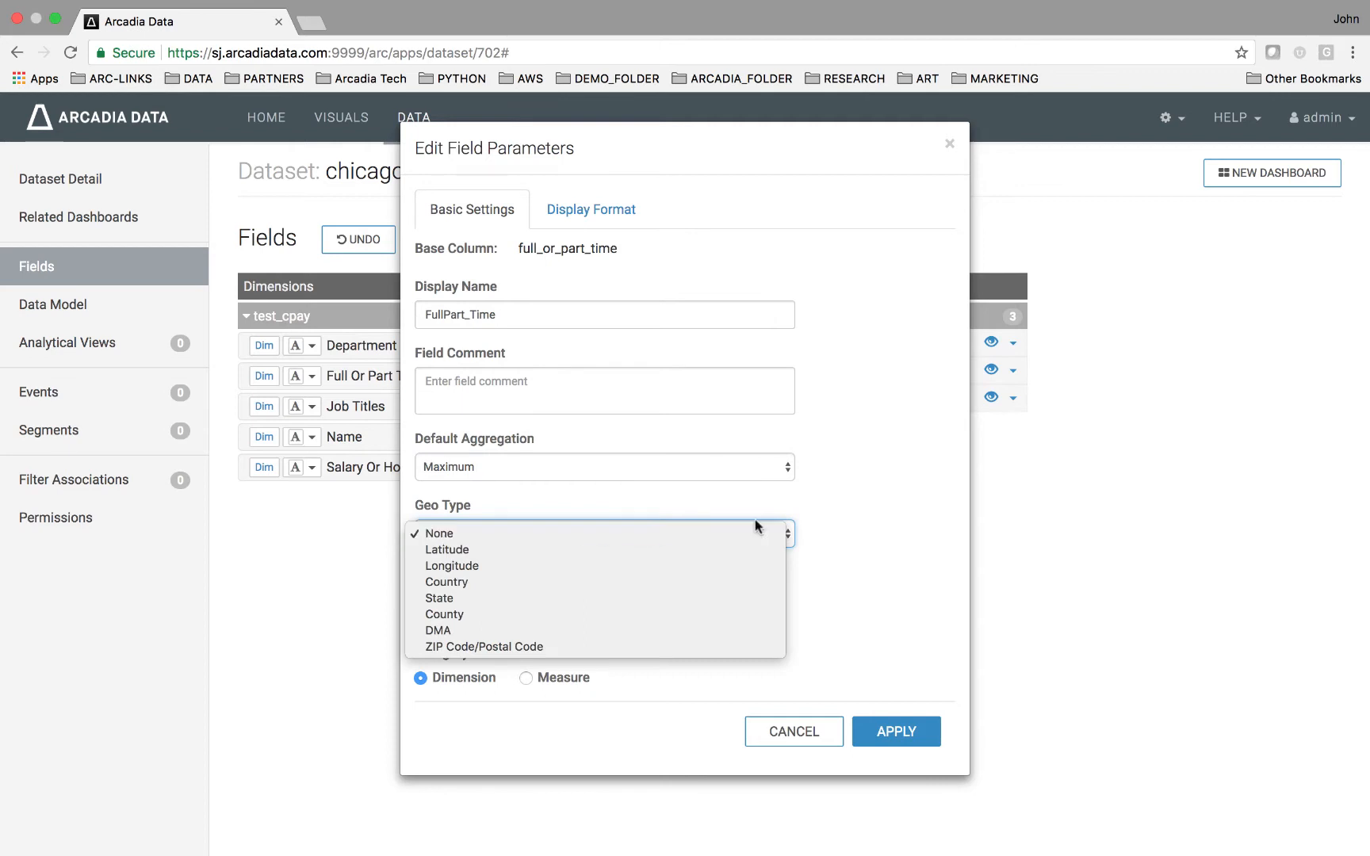
pyautogui.click(910, 512)
pyautogui.click(899, 739)
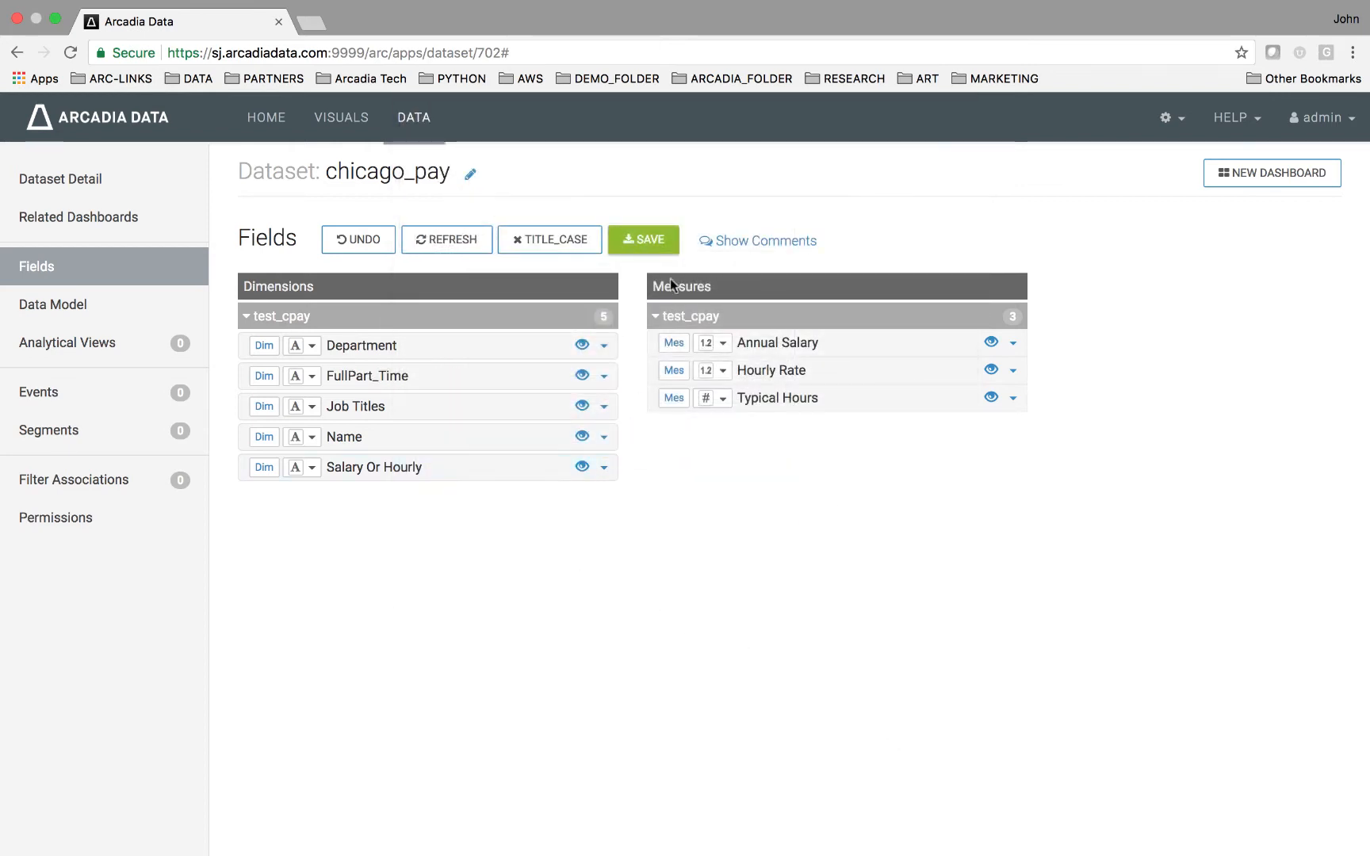
pyautogui.click(663, 242)
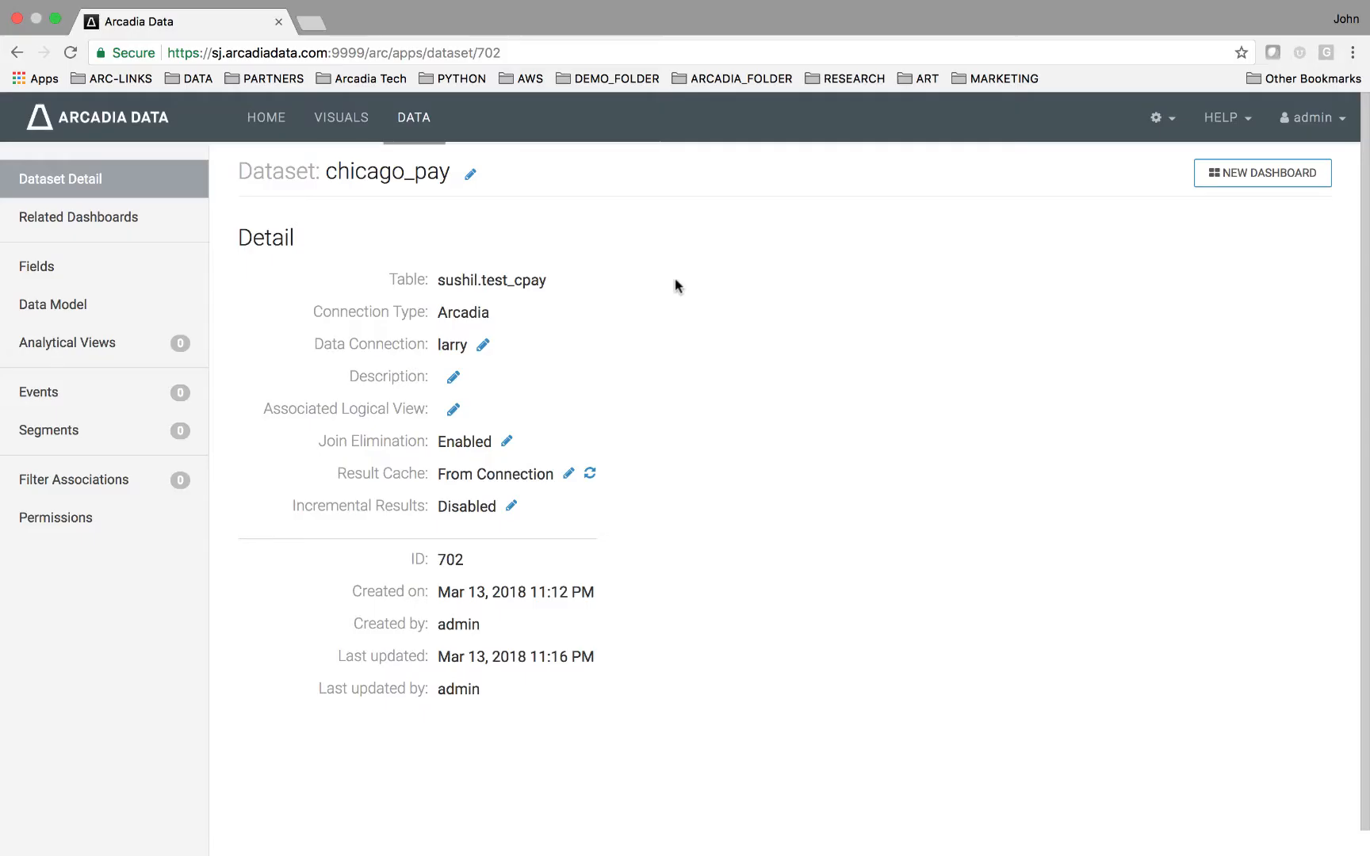
# Start a new dashboard and edit its visual with Department as dimension and Annual_Salary as measure.
pyautogui.click(1223, 176)
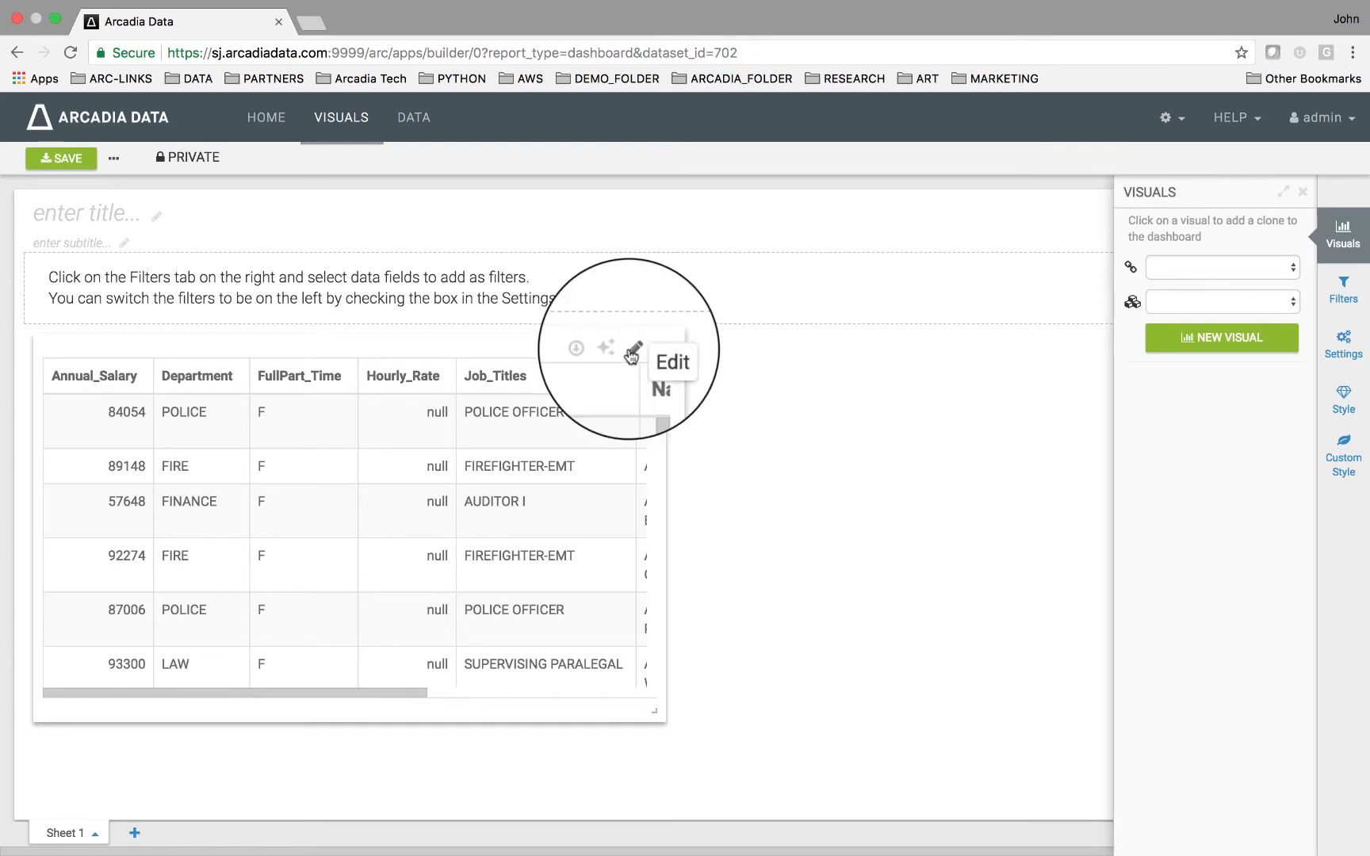
pyautogui.click(633, 348)
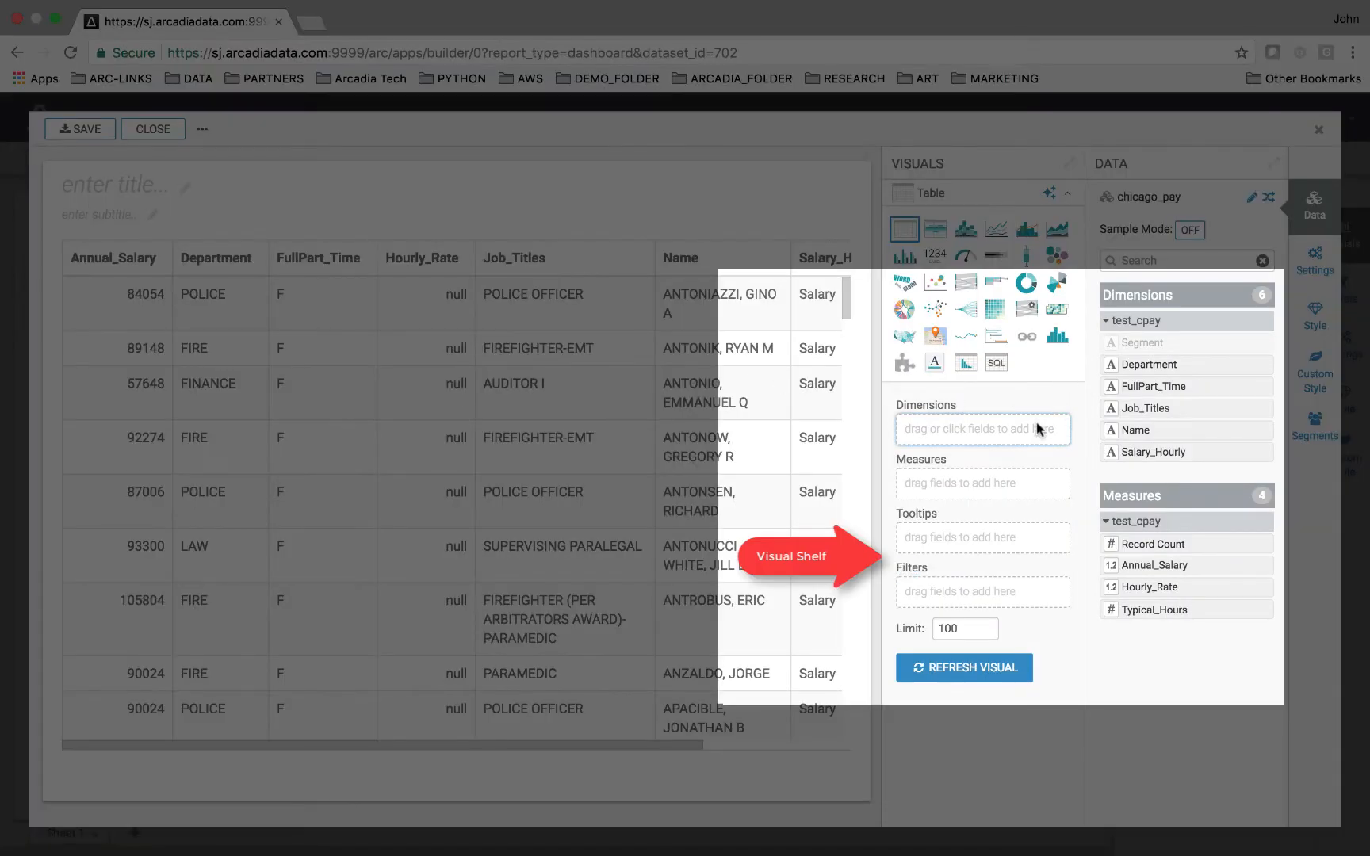
pyautogui.click(1142, 365)
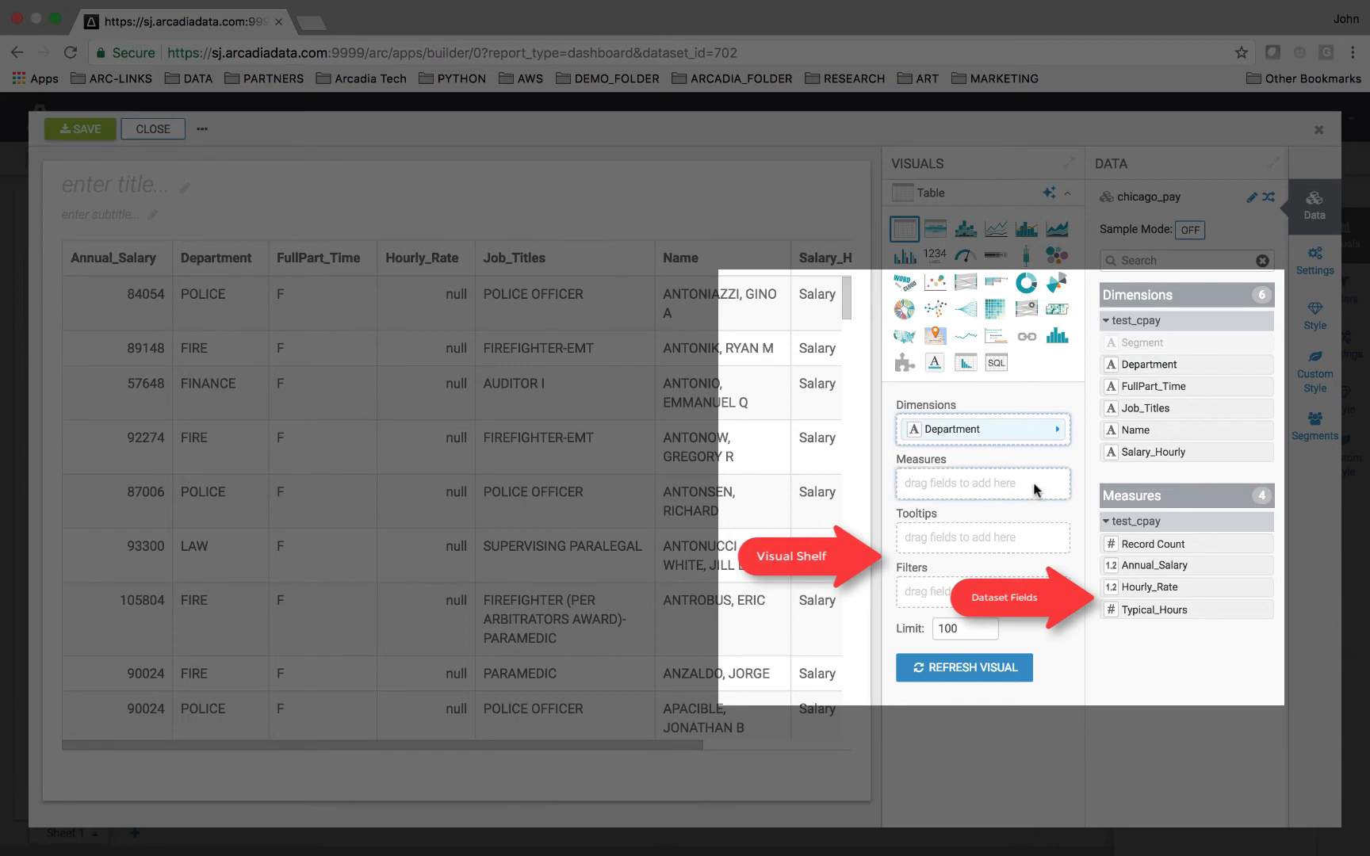
pyautogui.click(1142, 564)
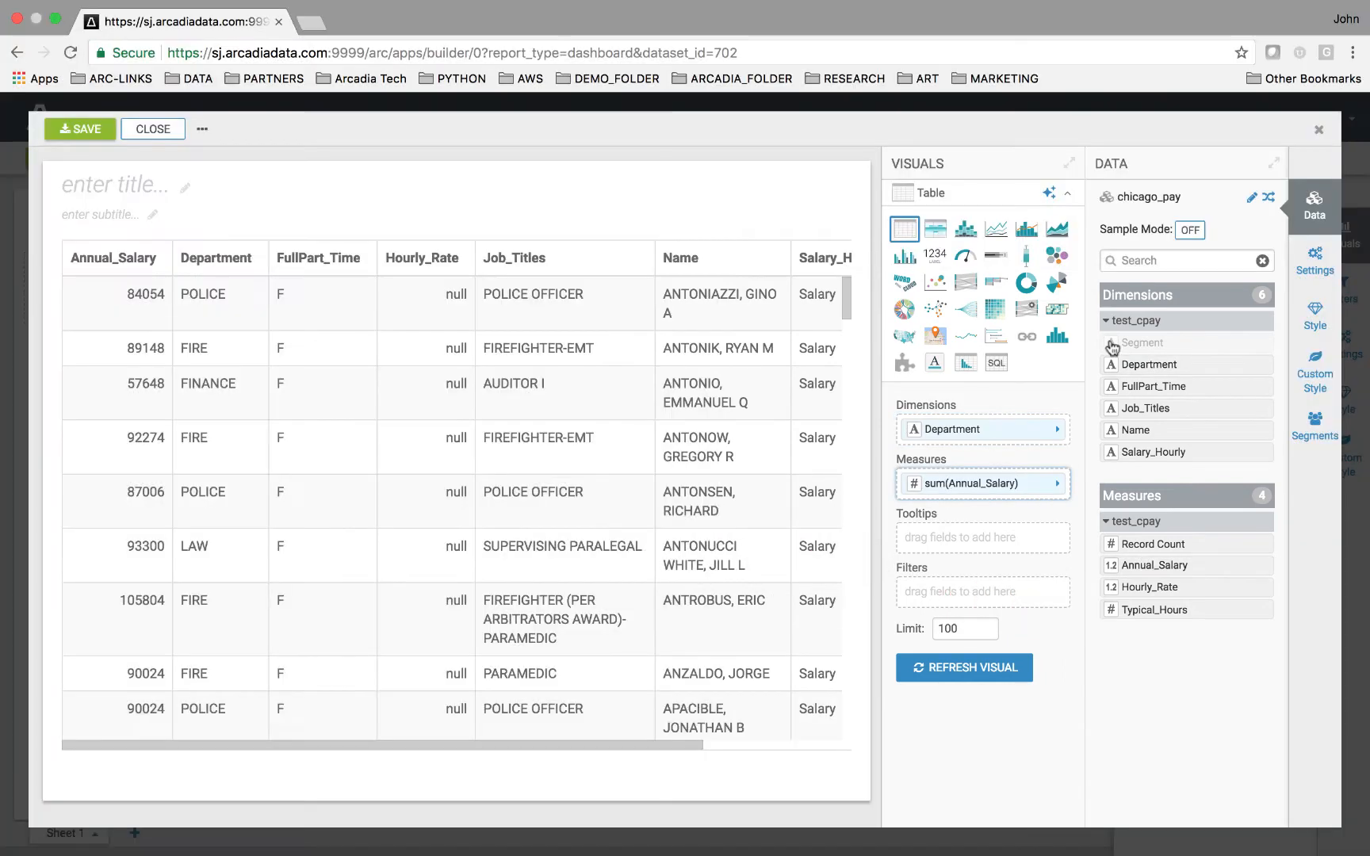
# Pick Packed Bubbles from the suggested visuals.
pyautogui.click(1049, 193)
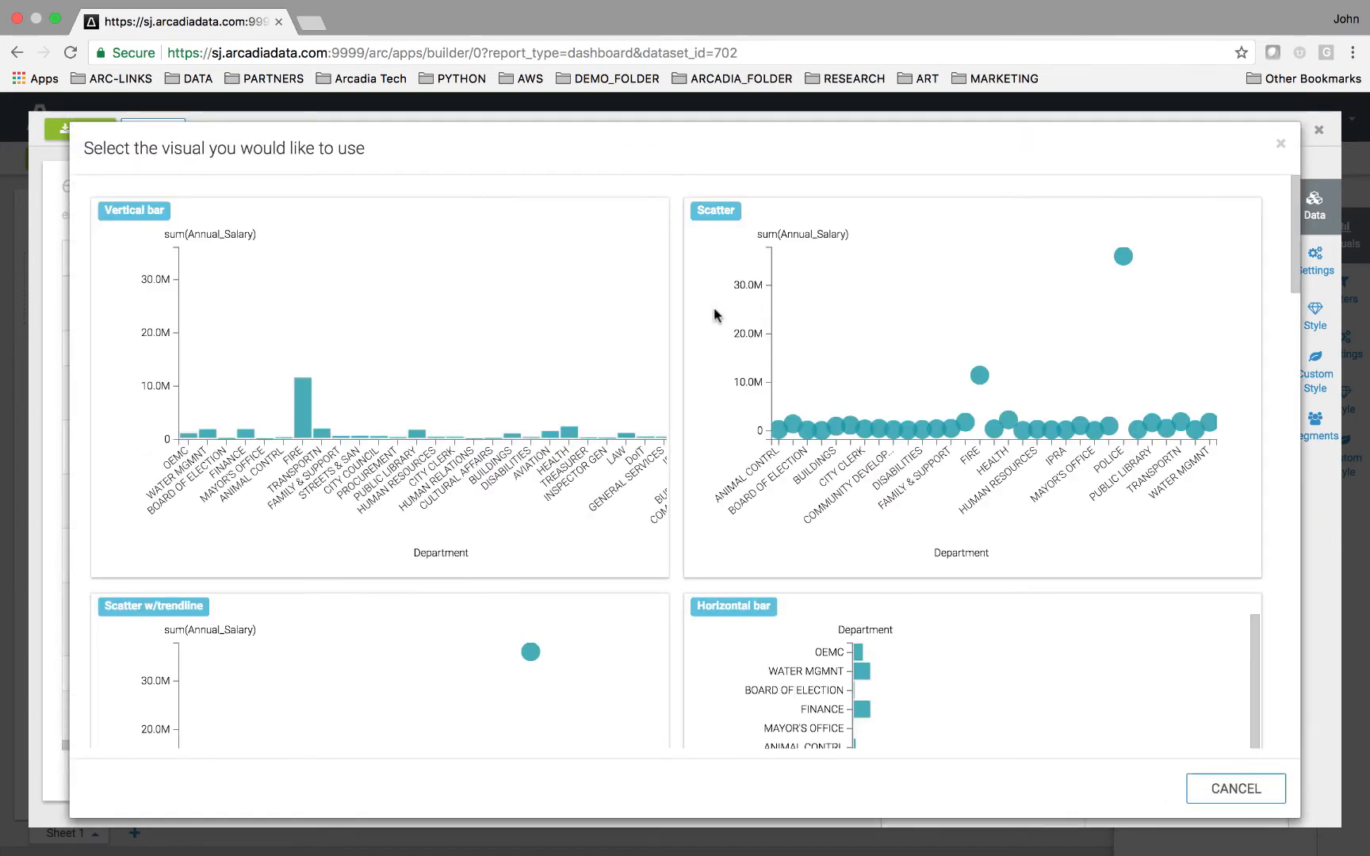
pyautogui.scroll(-1, 676, 330)
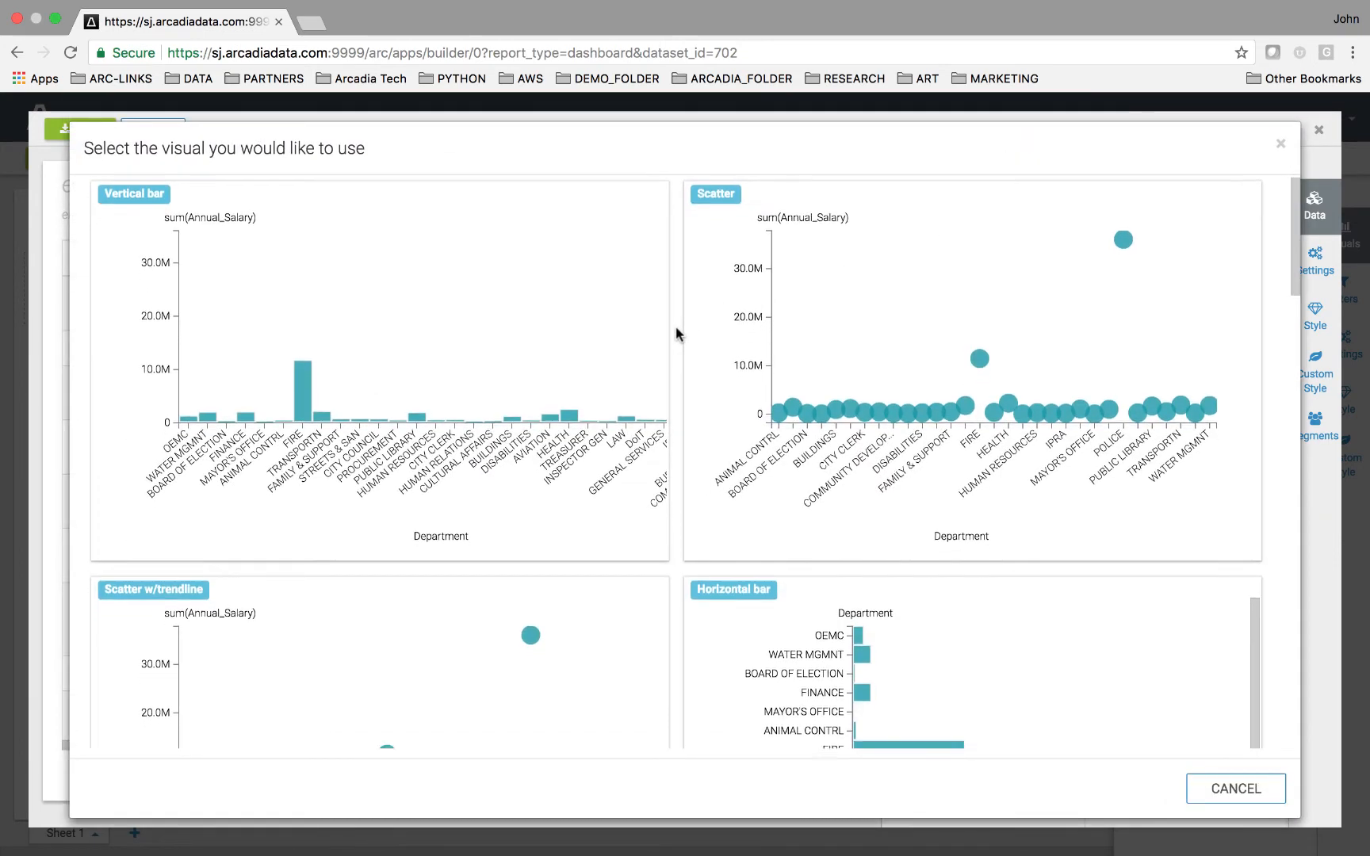
pyautogui.scroll(-10, 677, 333)
pyautogui.scroll(-2, 676, 330)
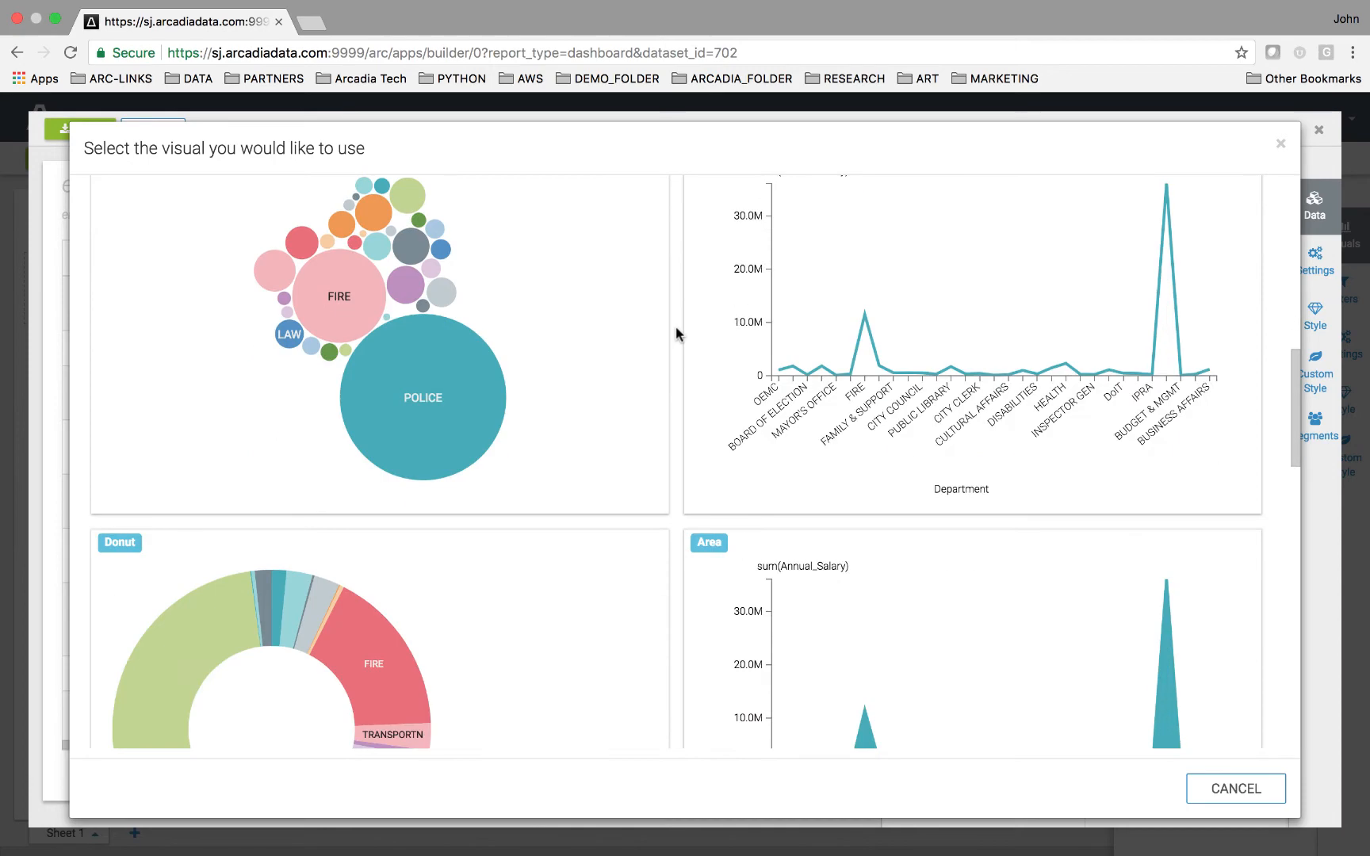
pyautogui.click(611, 348)
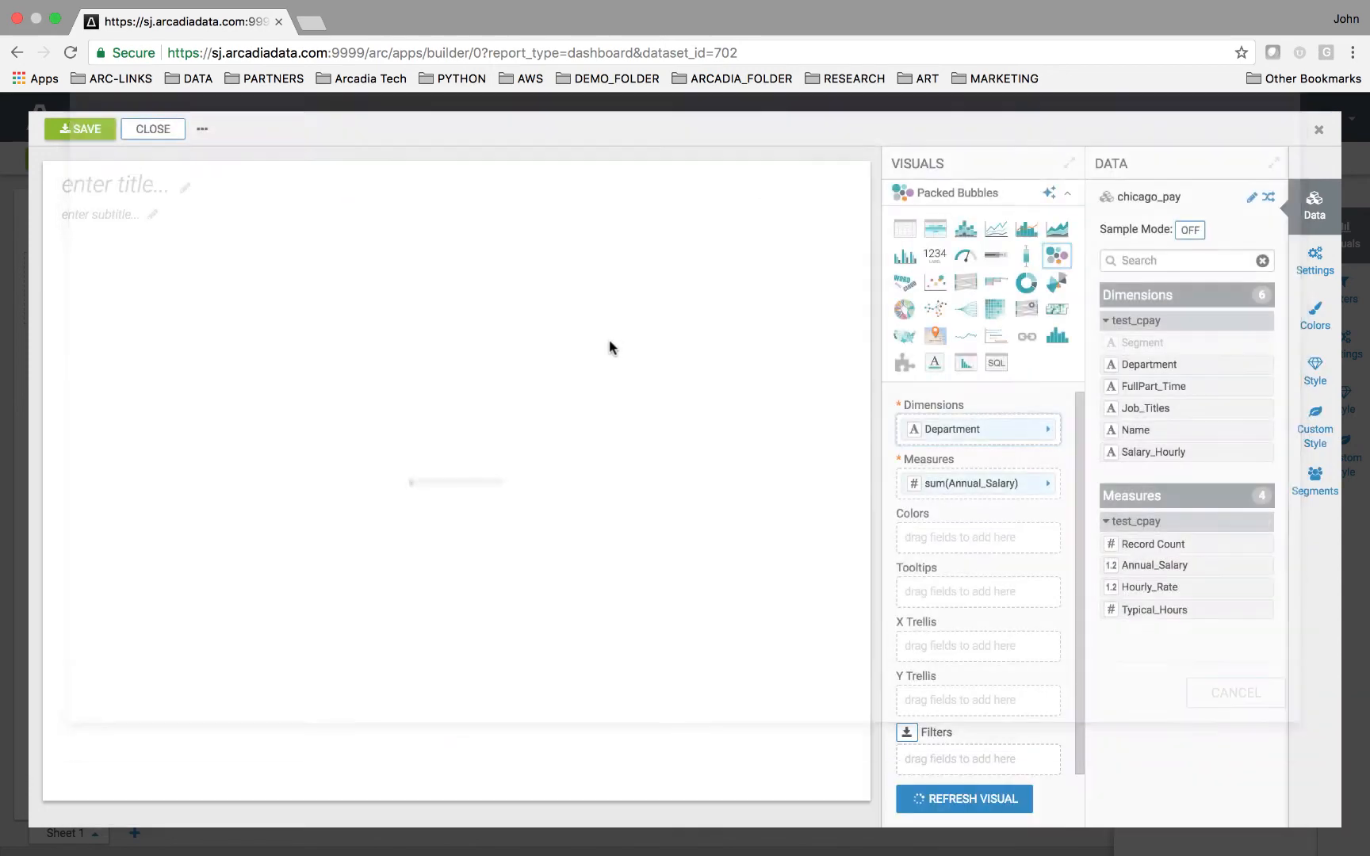
# Save the visual and close the editor.
pyautogui.click(93, 133)
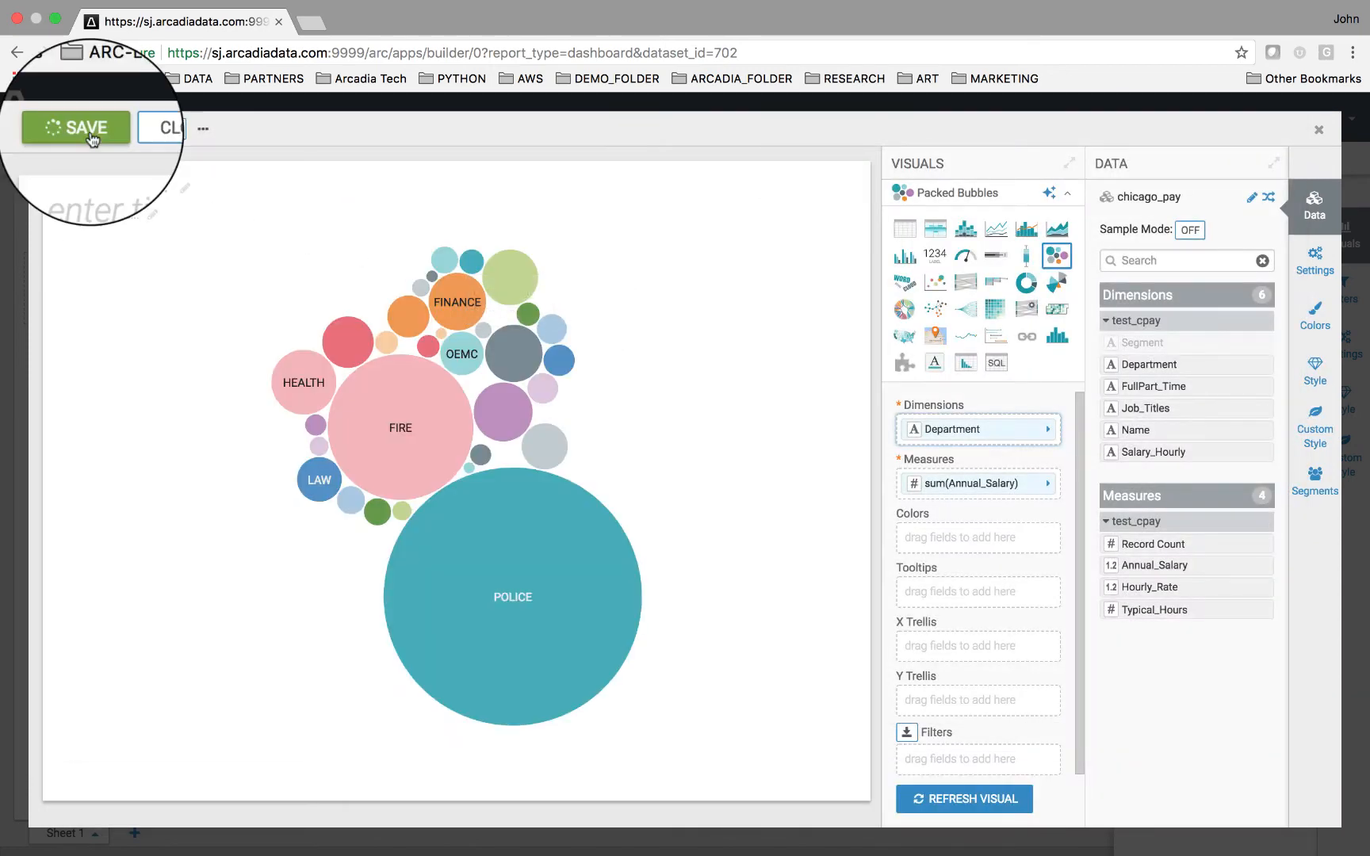
pyautogui.click(133, 137)
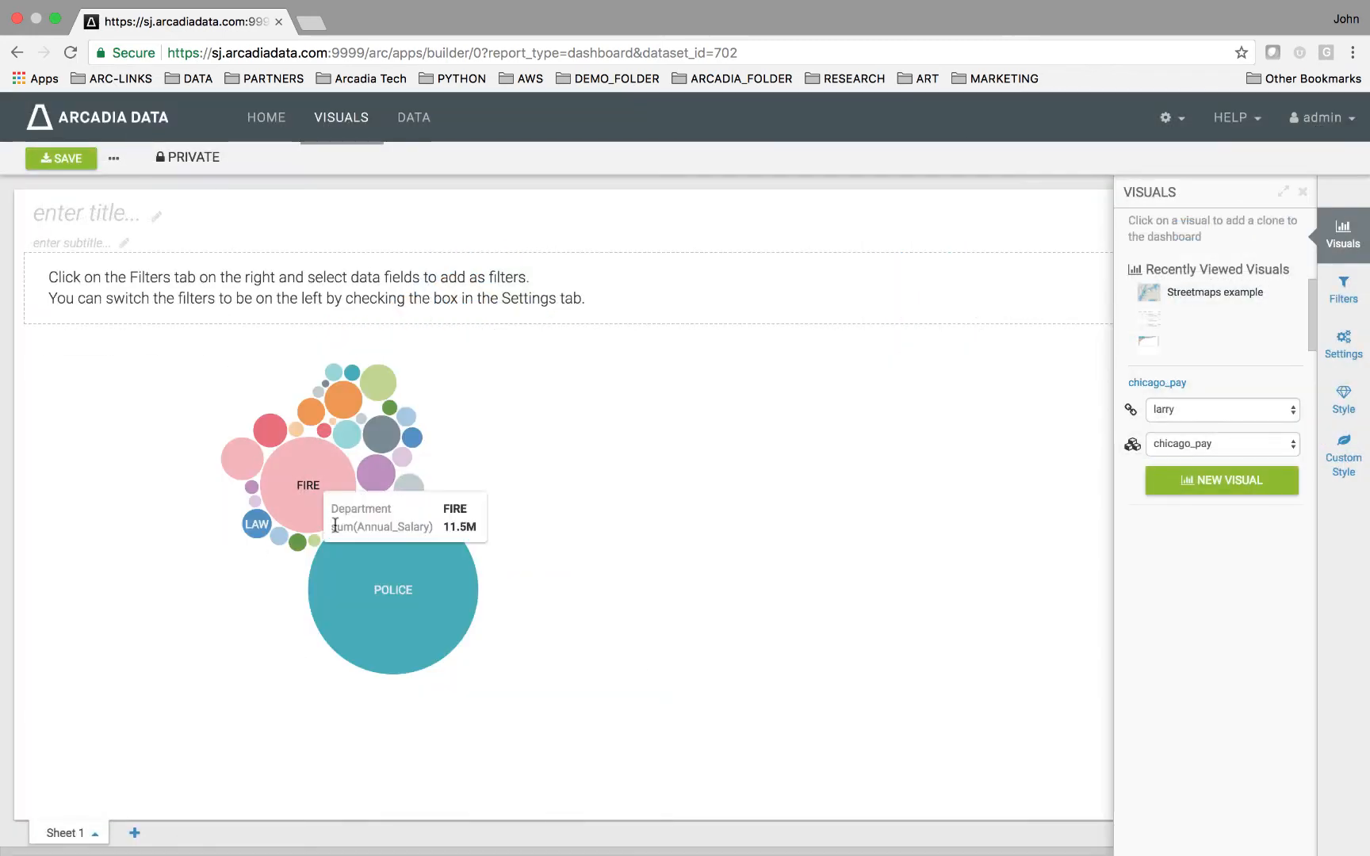
# Open the detailed data for the POLICE bubble and close it again.
pyautogui.click(372, 559)
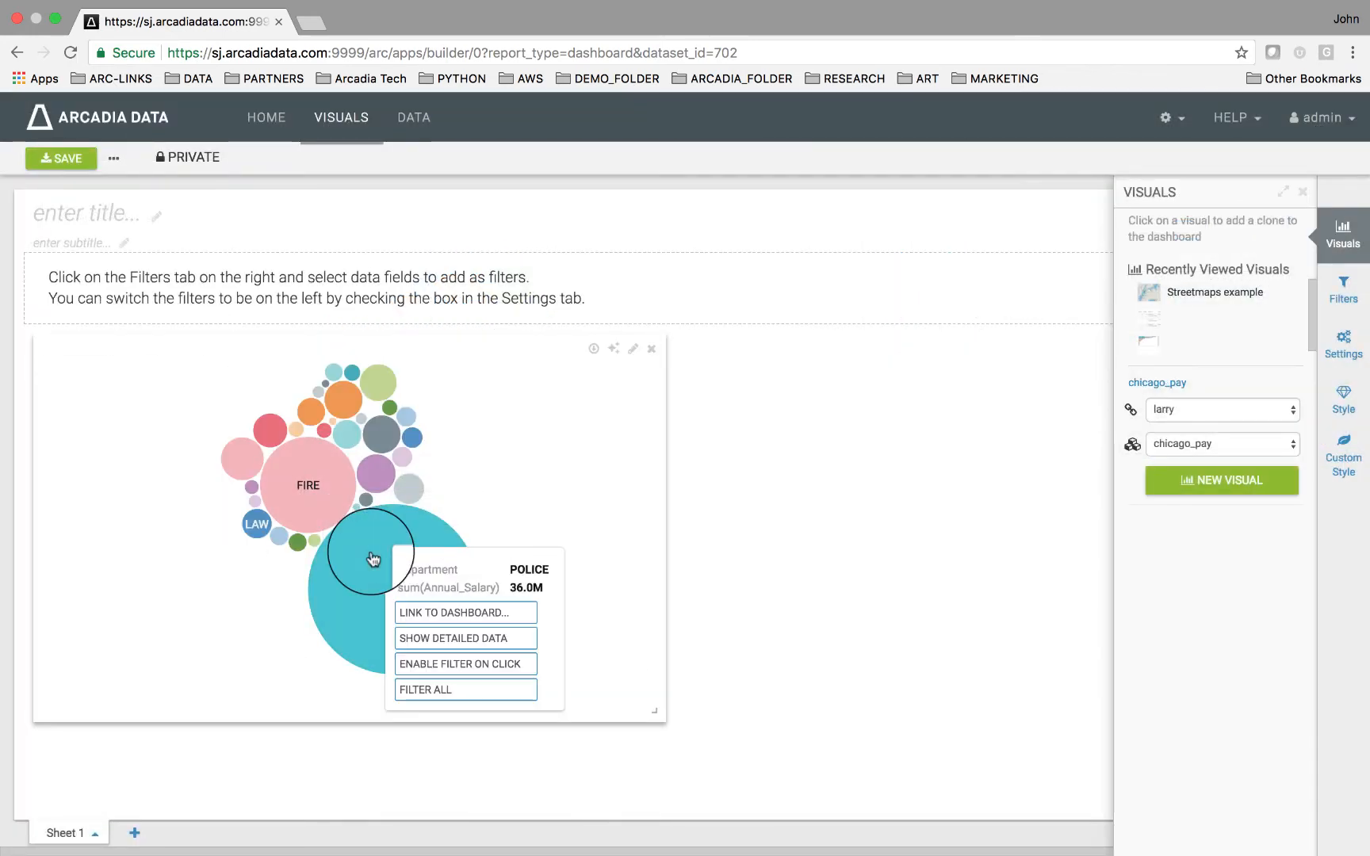
pyautogui.click(425, 639)
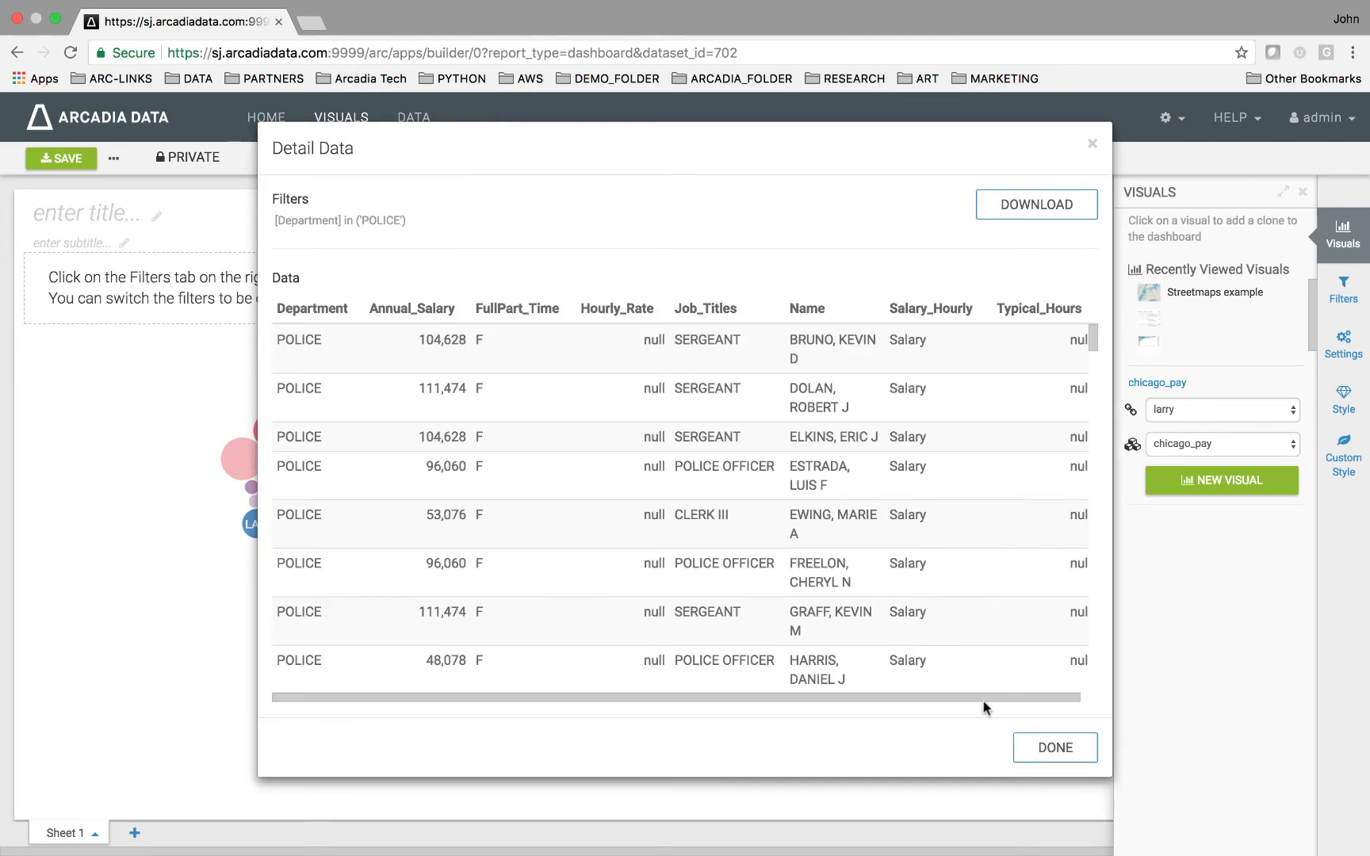
pyautogui.click(1048, 750)
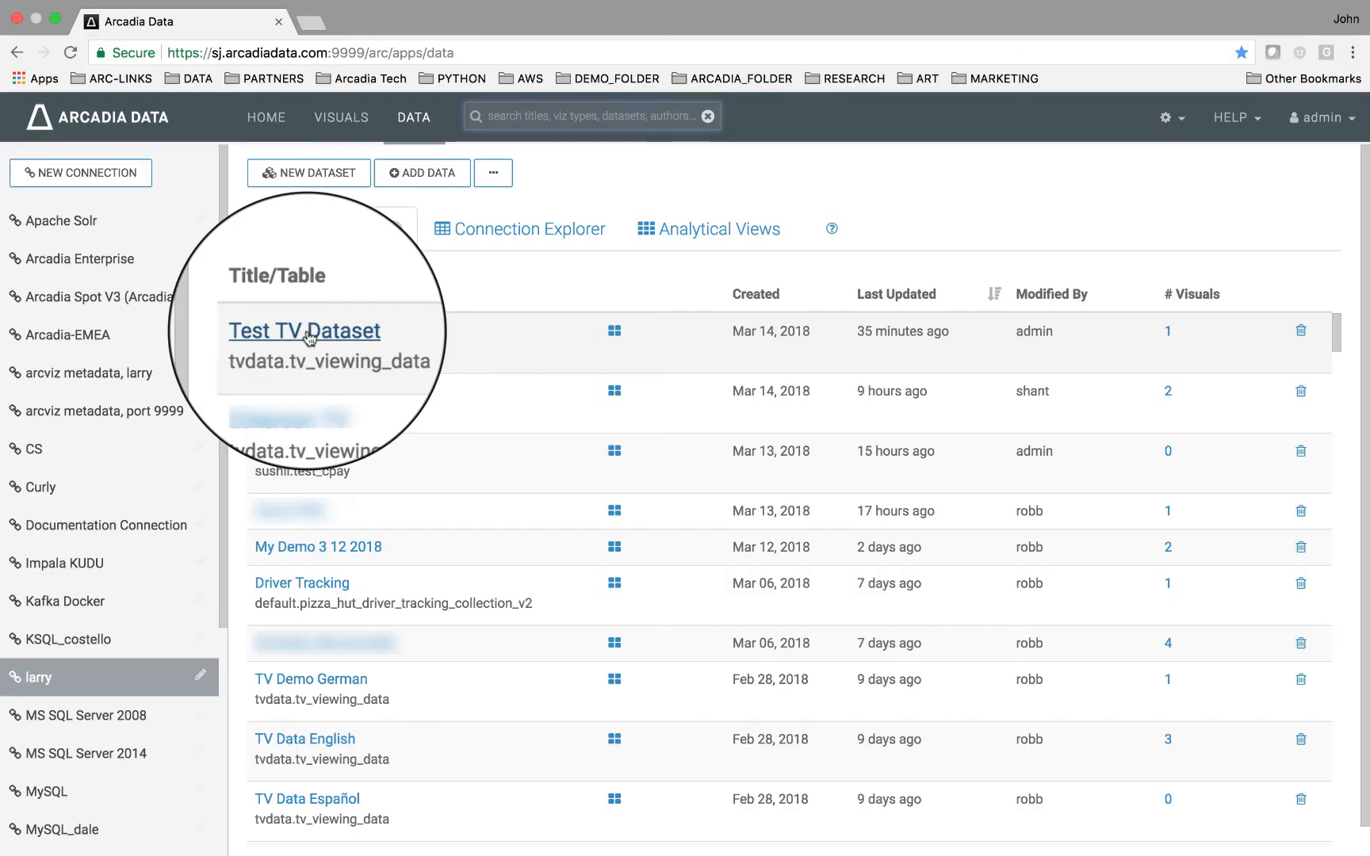
# Start a new dashboard from Test TV Dataset and edit its visual with Datestring as dimension and Record Count as measure.
pyautogui.click(306, 329)
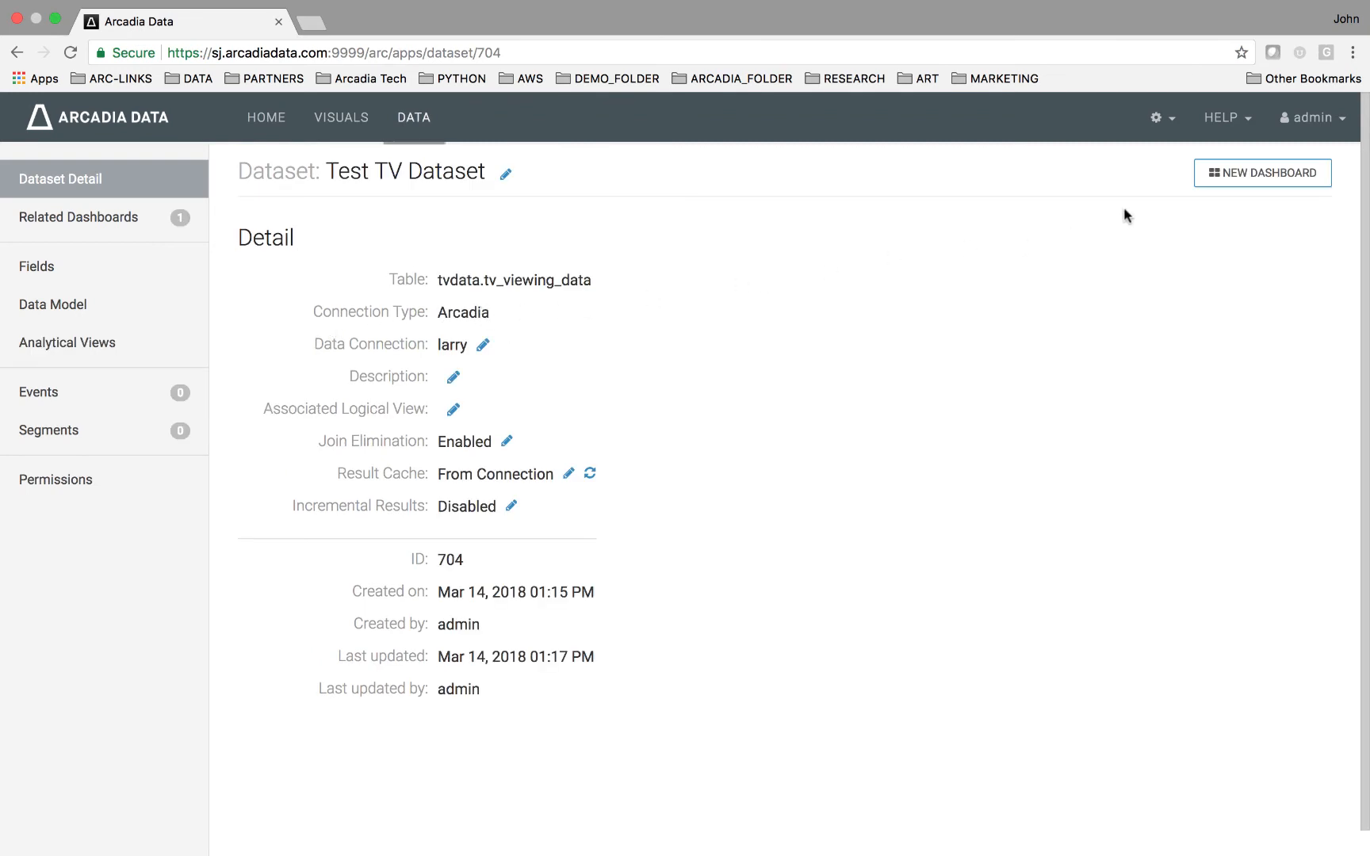
pyautogui.click(1221, 175)
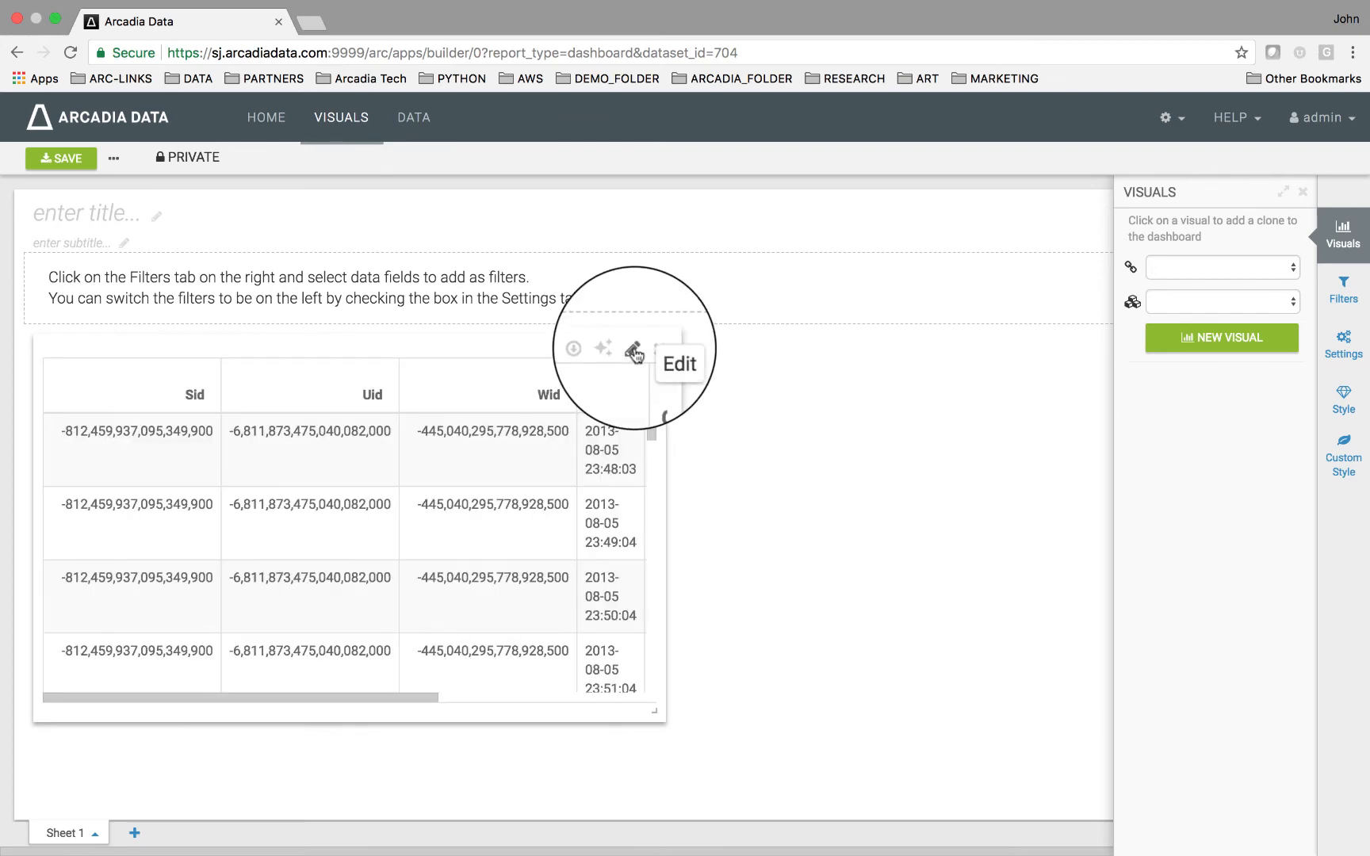
pyautogui.click(634, 353)
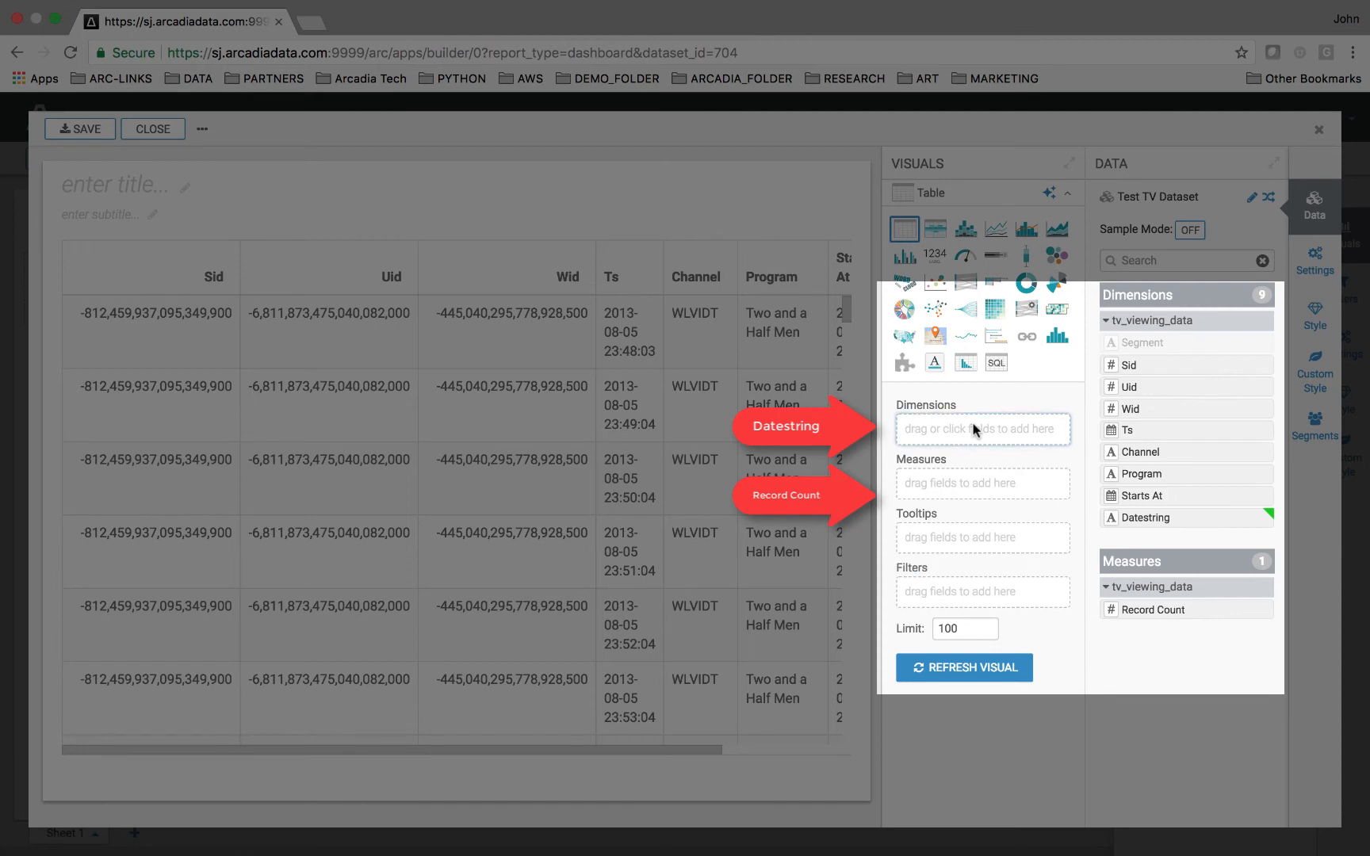
pyautogui.click(1126, 518)
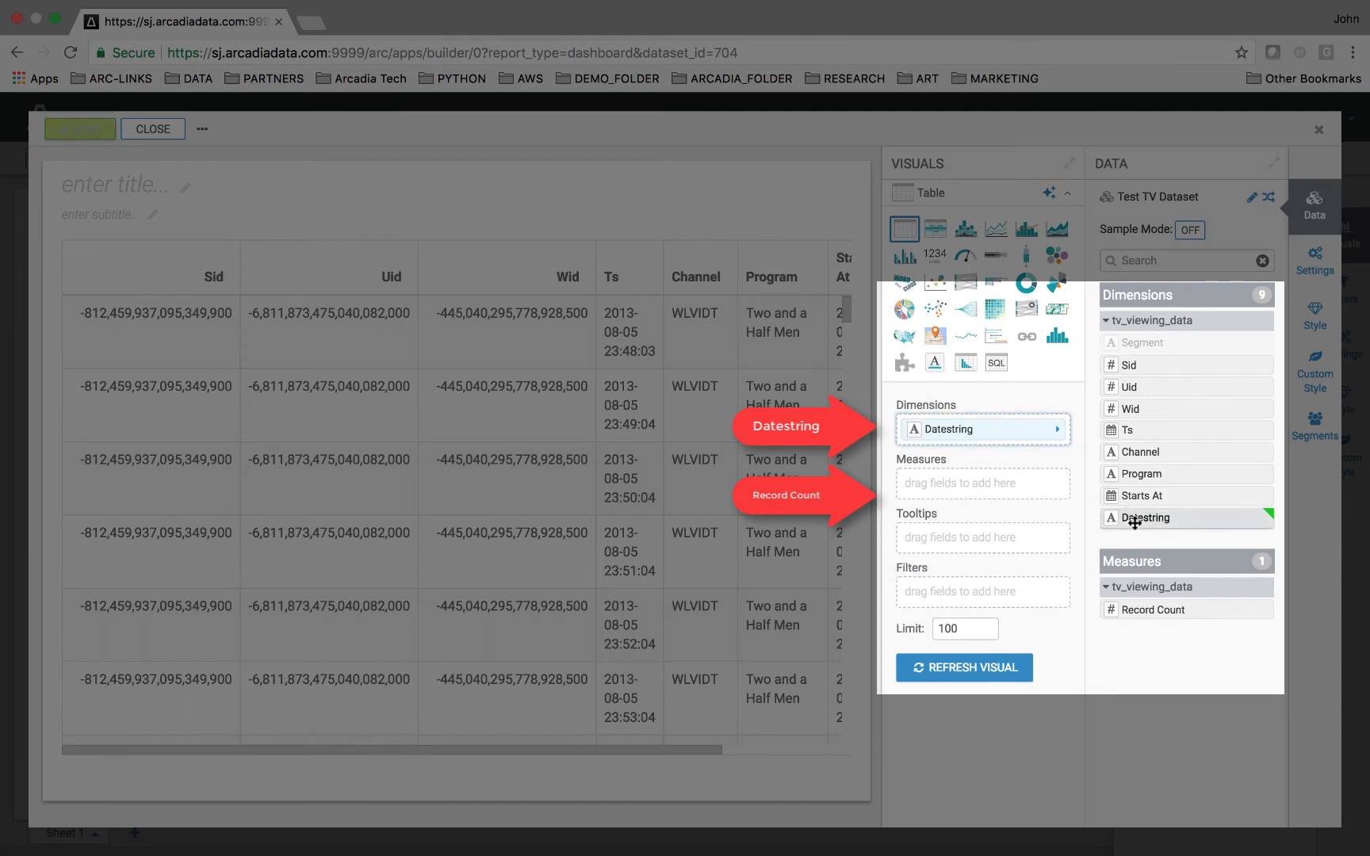
pyautogui.click(1135, 609)
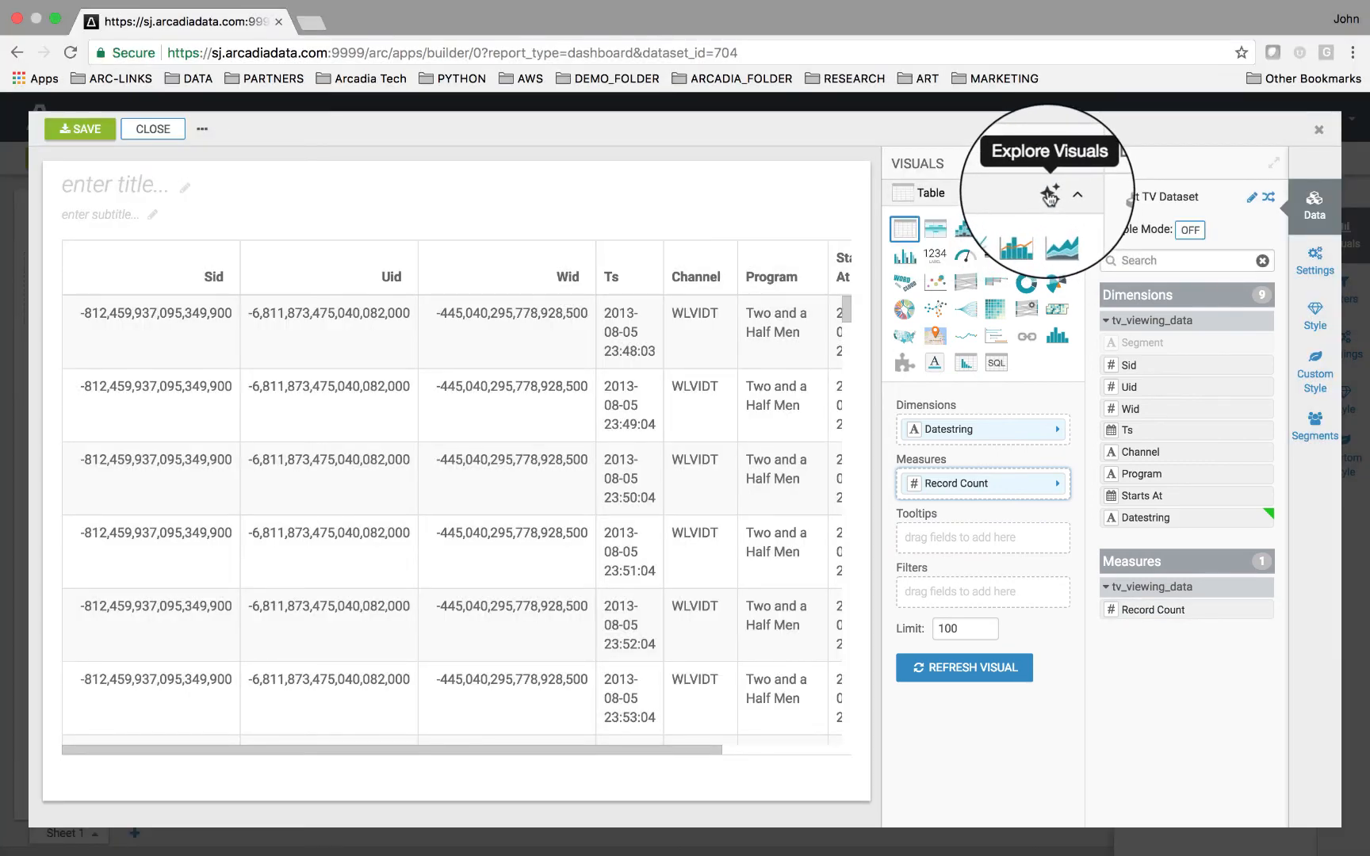
# Pick Calendar Heatmap from the suggested visuals, then save the visual and close the editor.
pyautogui.click(1050, 195)
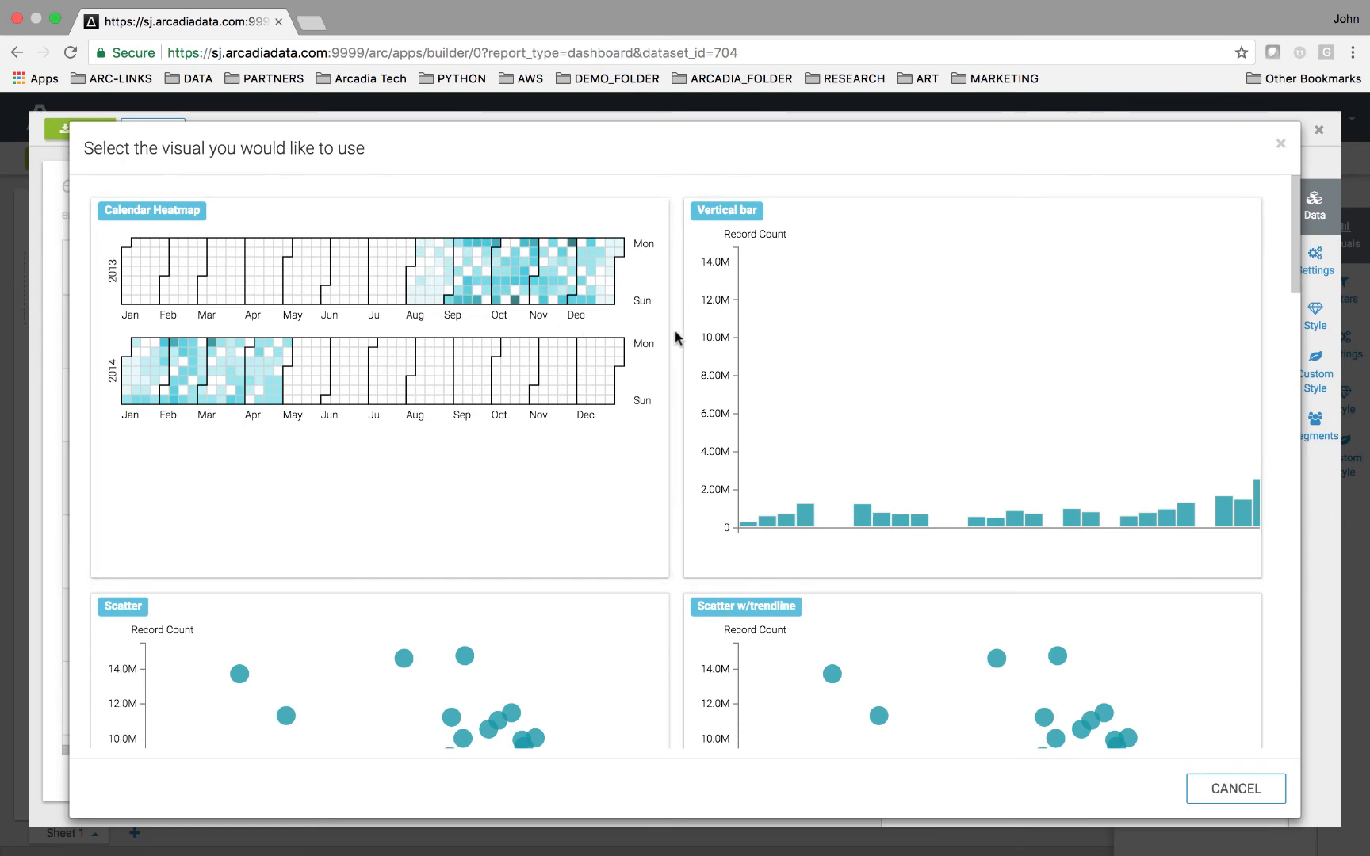
pyautogui.scroll(-13, 677, 332)
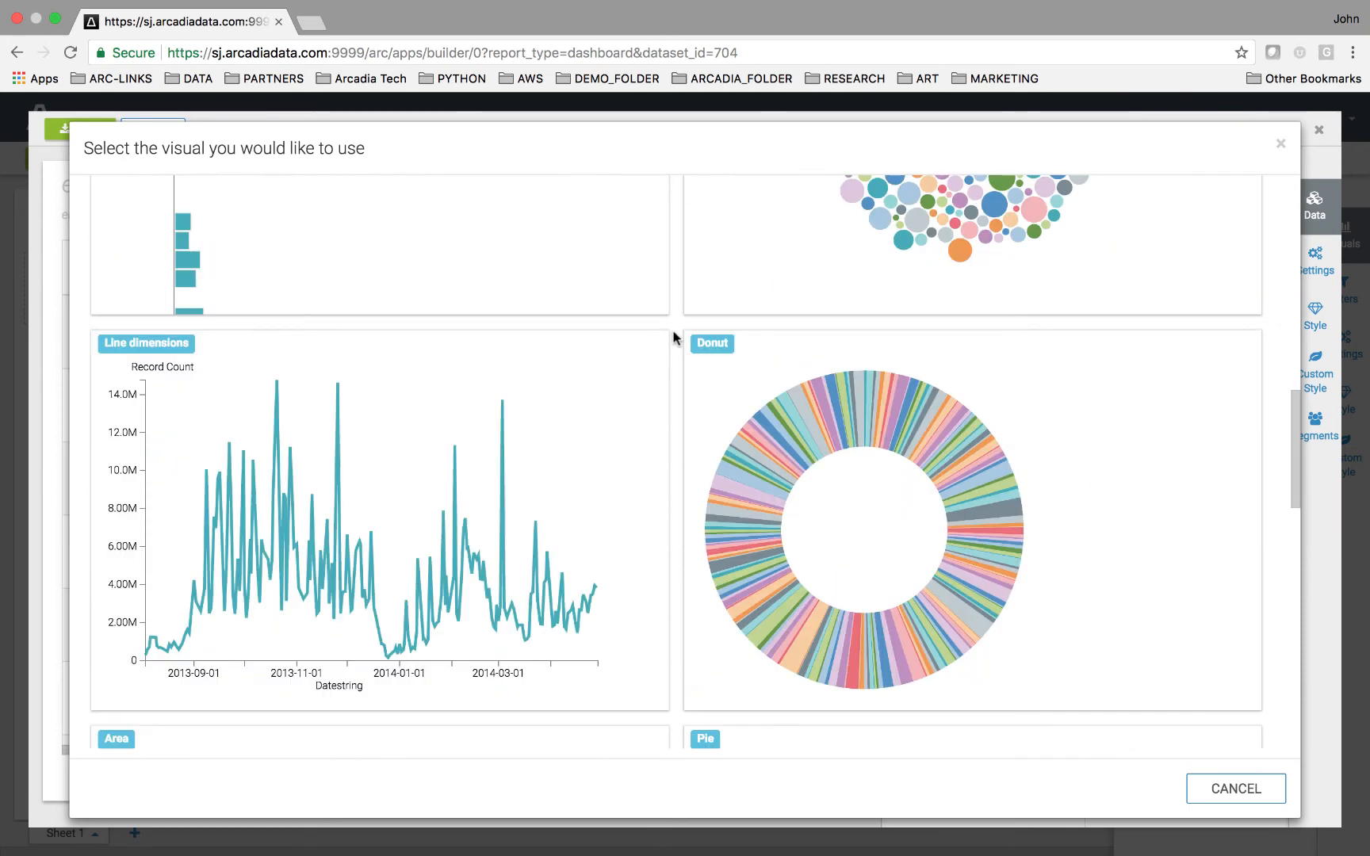
pyautogui.scroll(12, 671, 337)
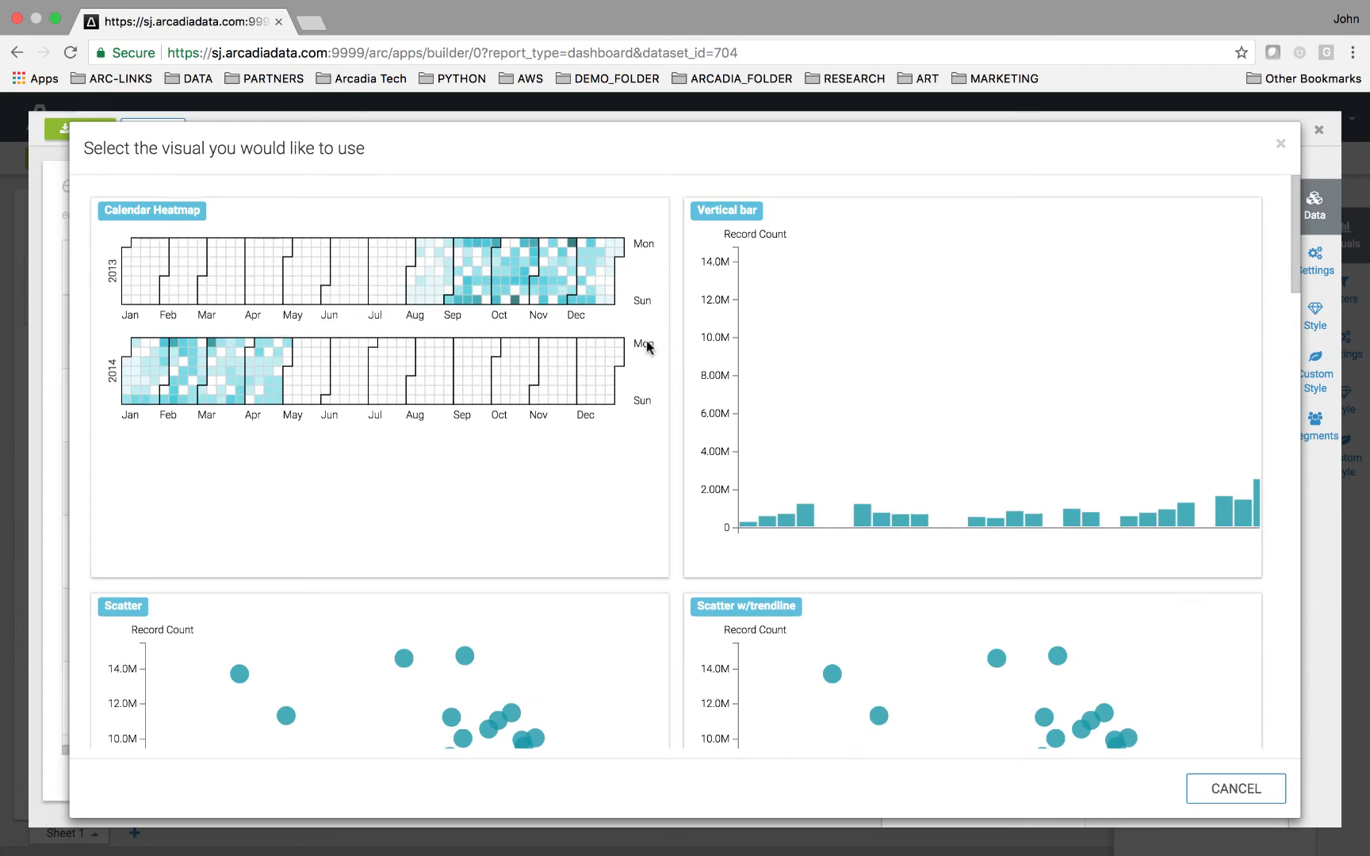
pyautogui.click(601, 357)
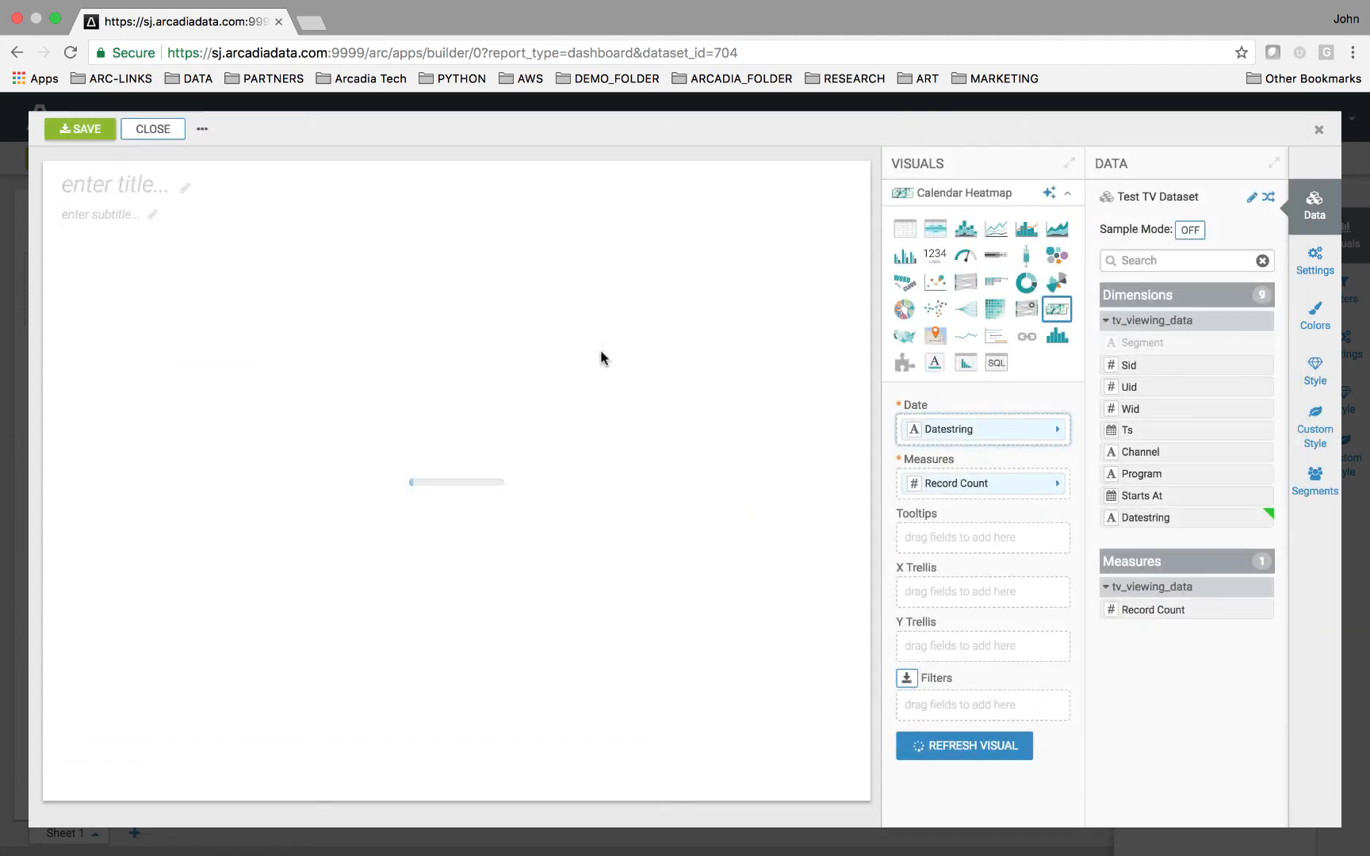
pyautogui.click(88, 140)
pyautogui.click(136, 131)
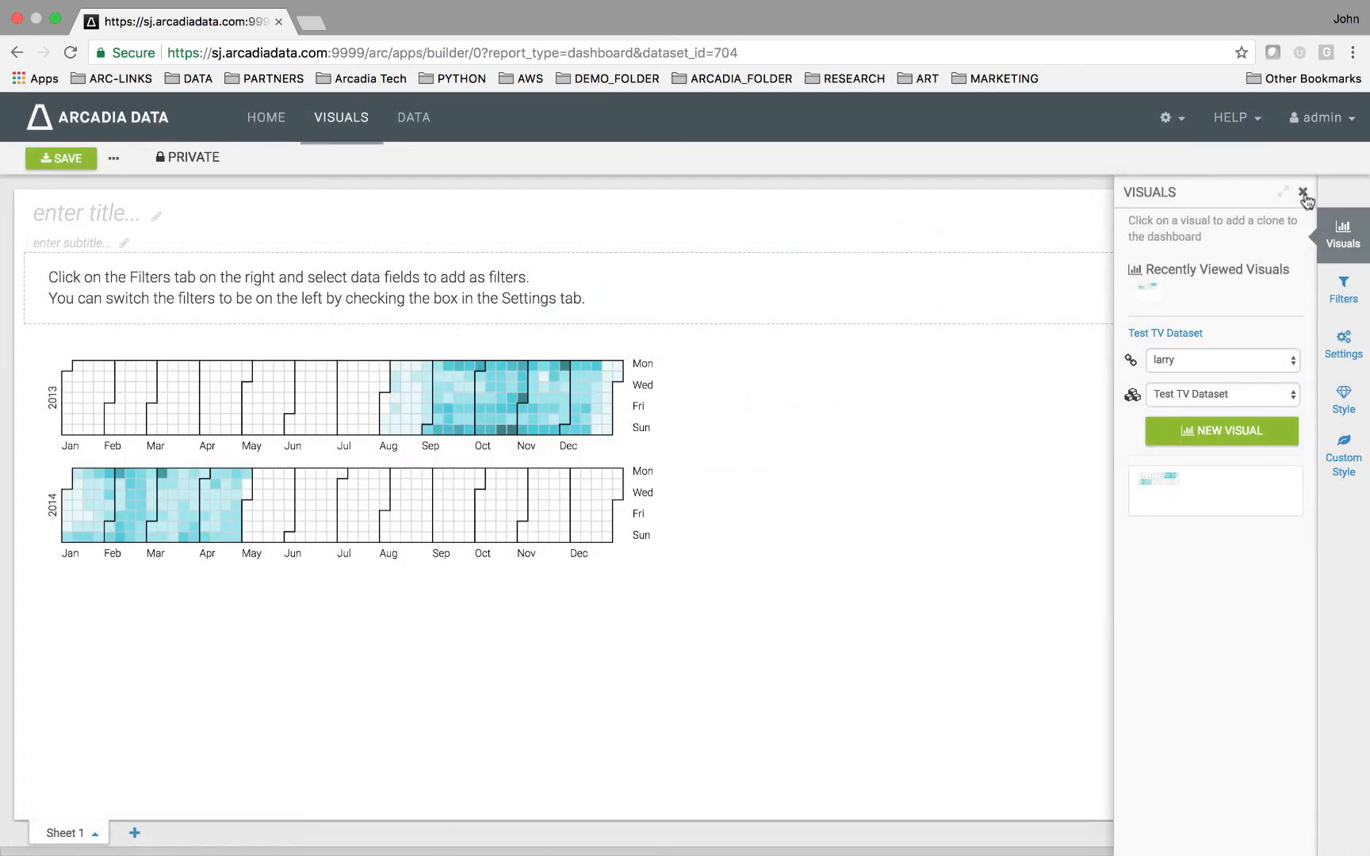
# Add a new visual to the dashboard and edit it with Channel and Program as dimensions and Record Count as measure.
pyautogui.click(1266, 431)
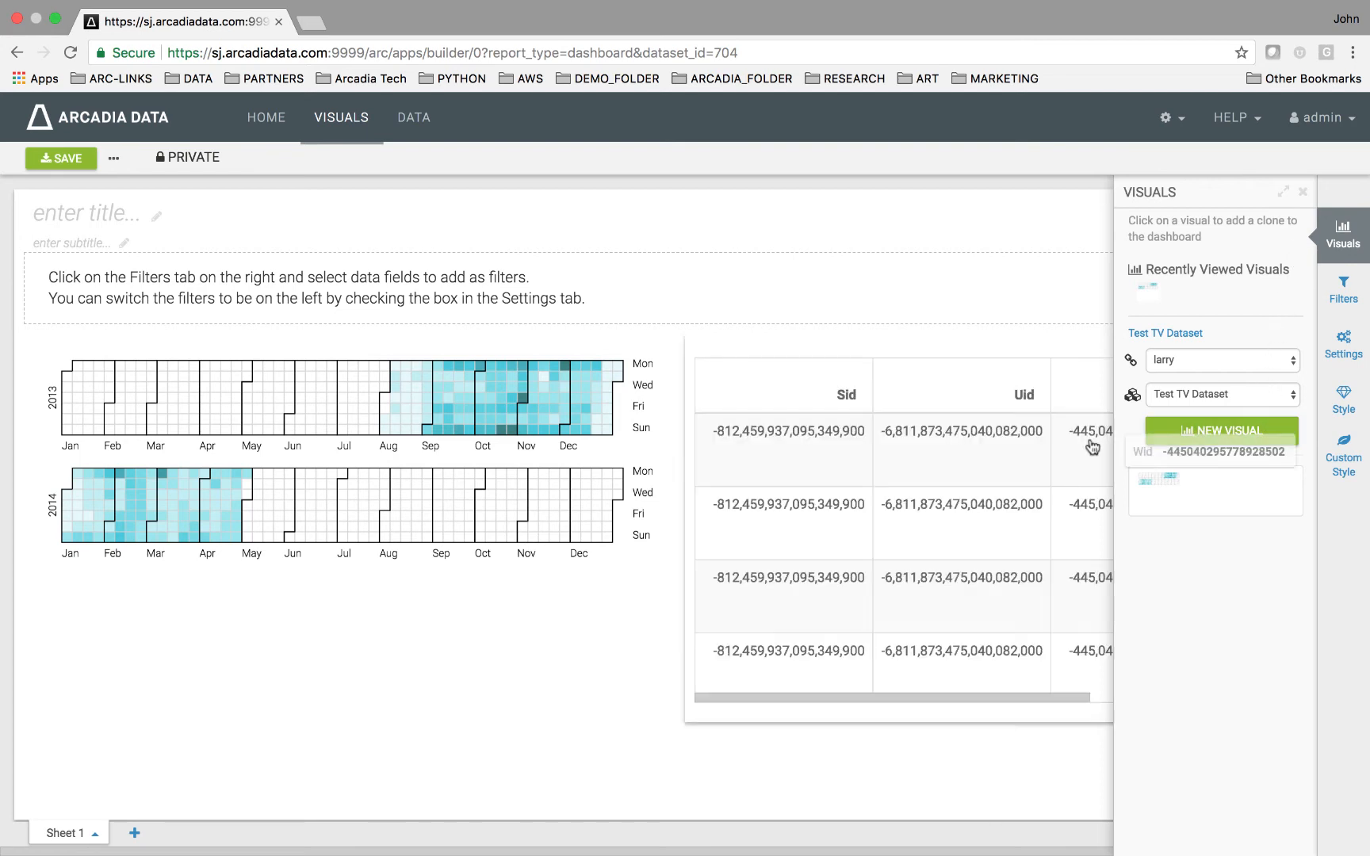
pyautogui.click(1302, 194)
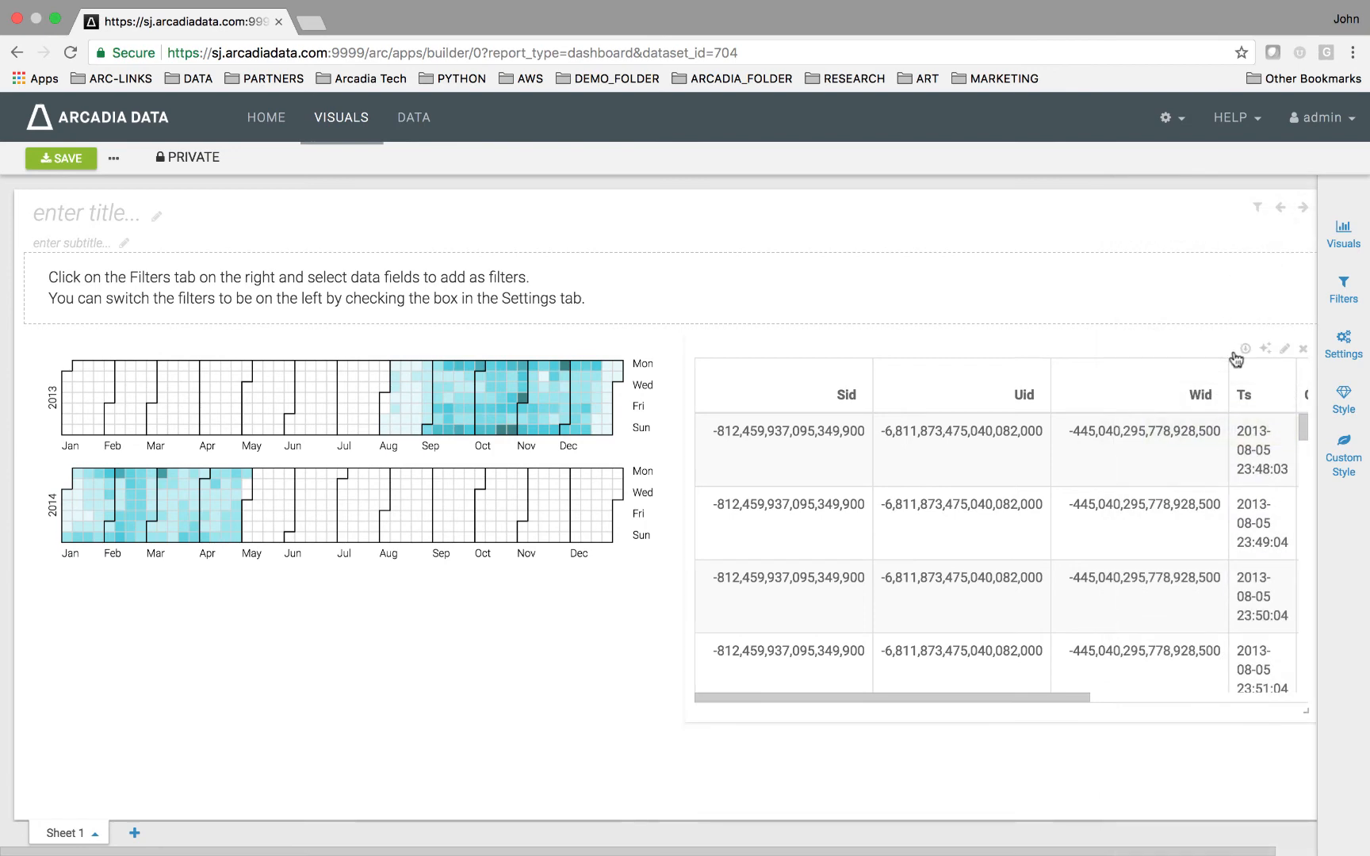
pyautogui.click(1284, 348)
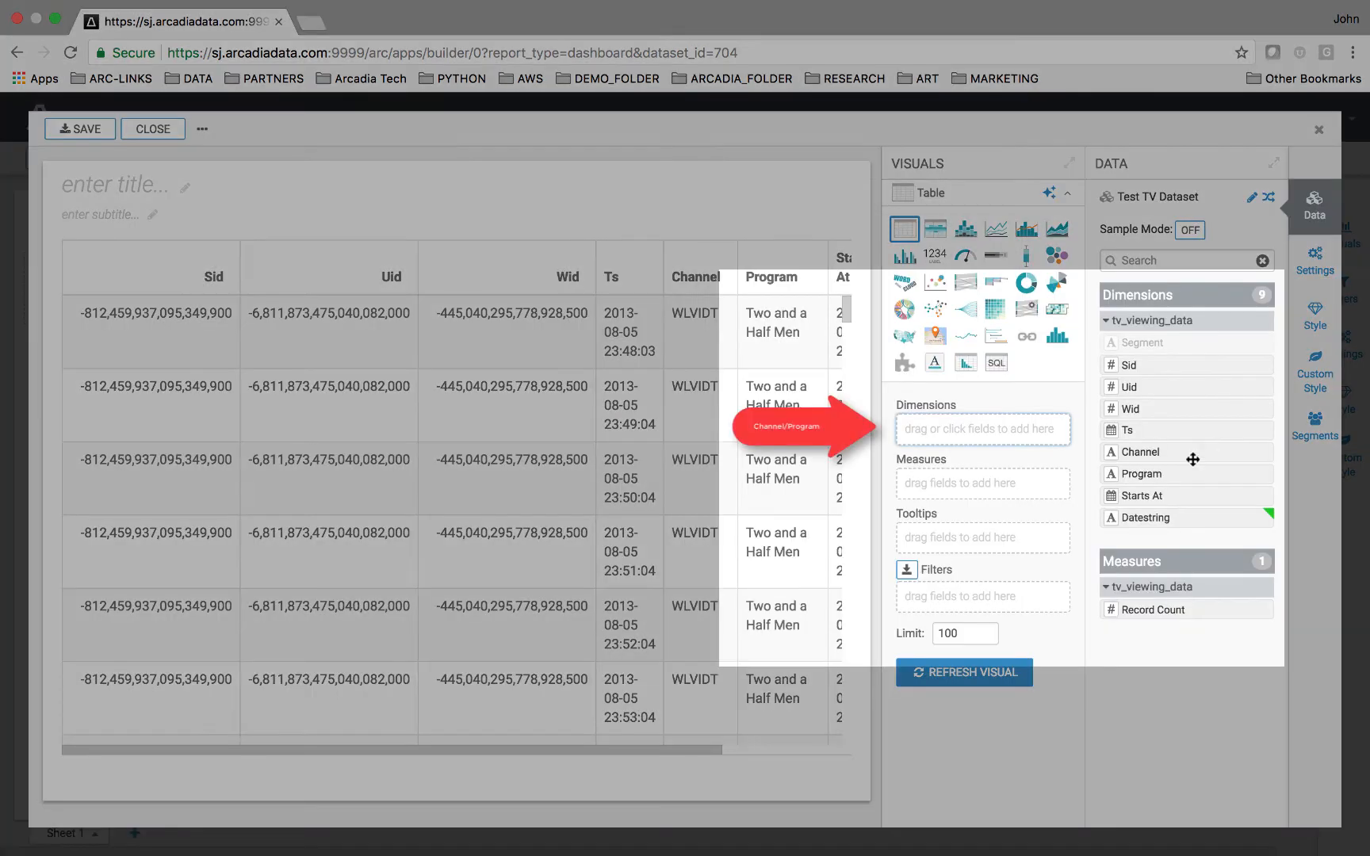
pyautogui.click(1151, 452)
pyautogui.click(1160, 473)
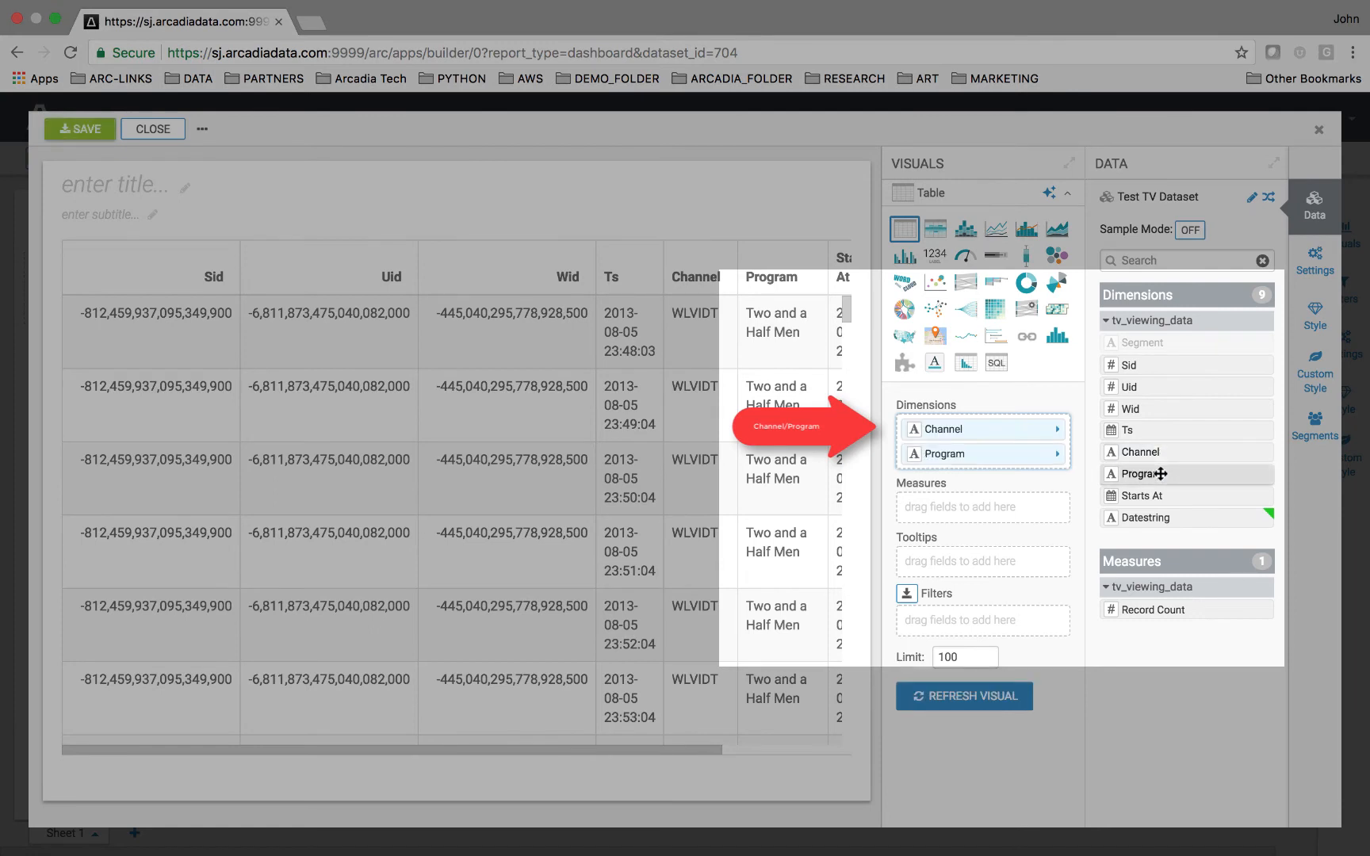
pyautogui.click(1161, 606)
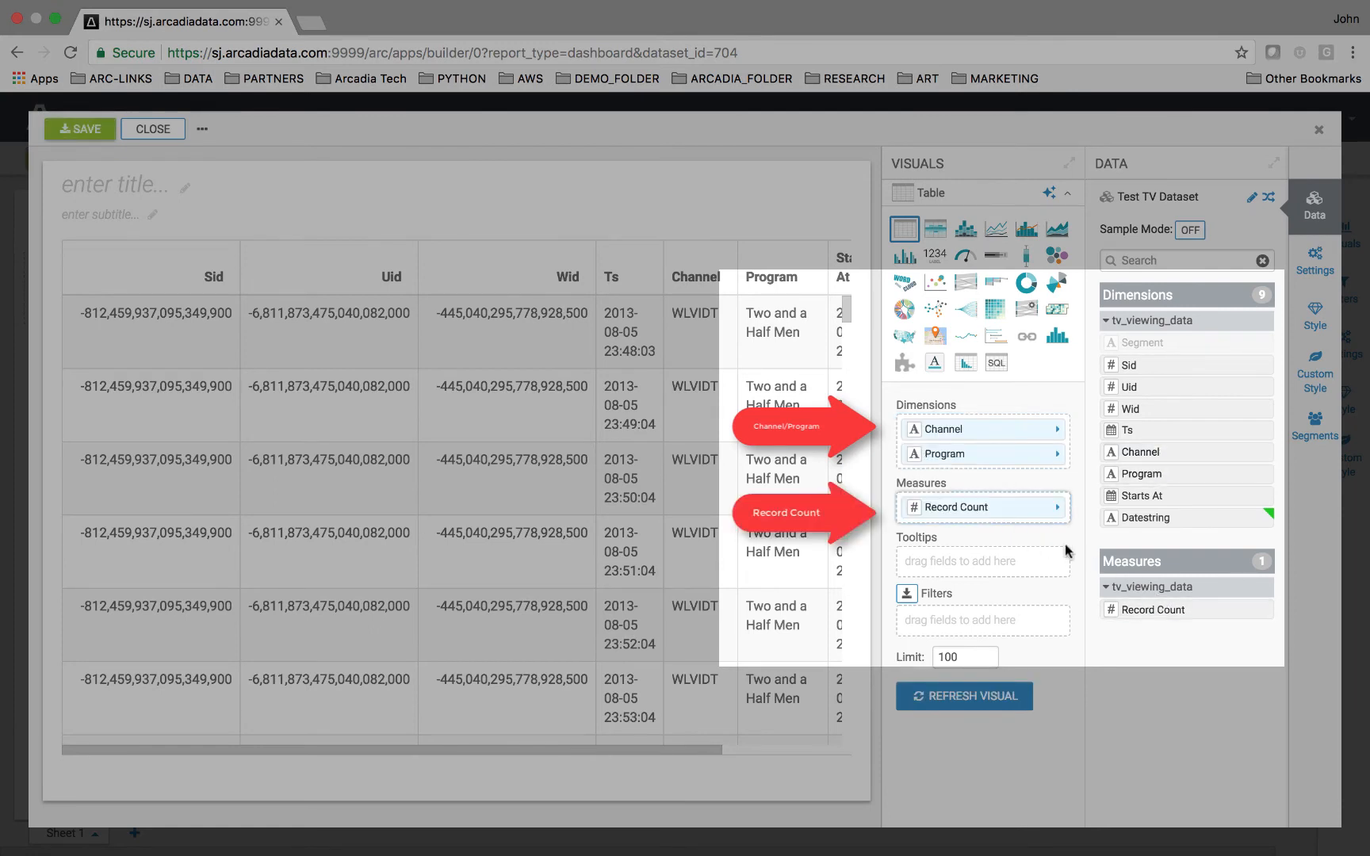
# Set a Top K of 50 on the Record Count measure.
pyautogui.click(1011, 509)
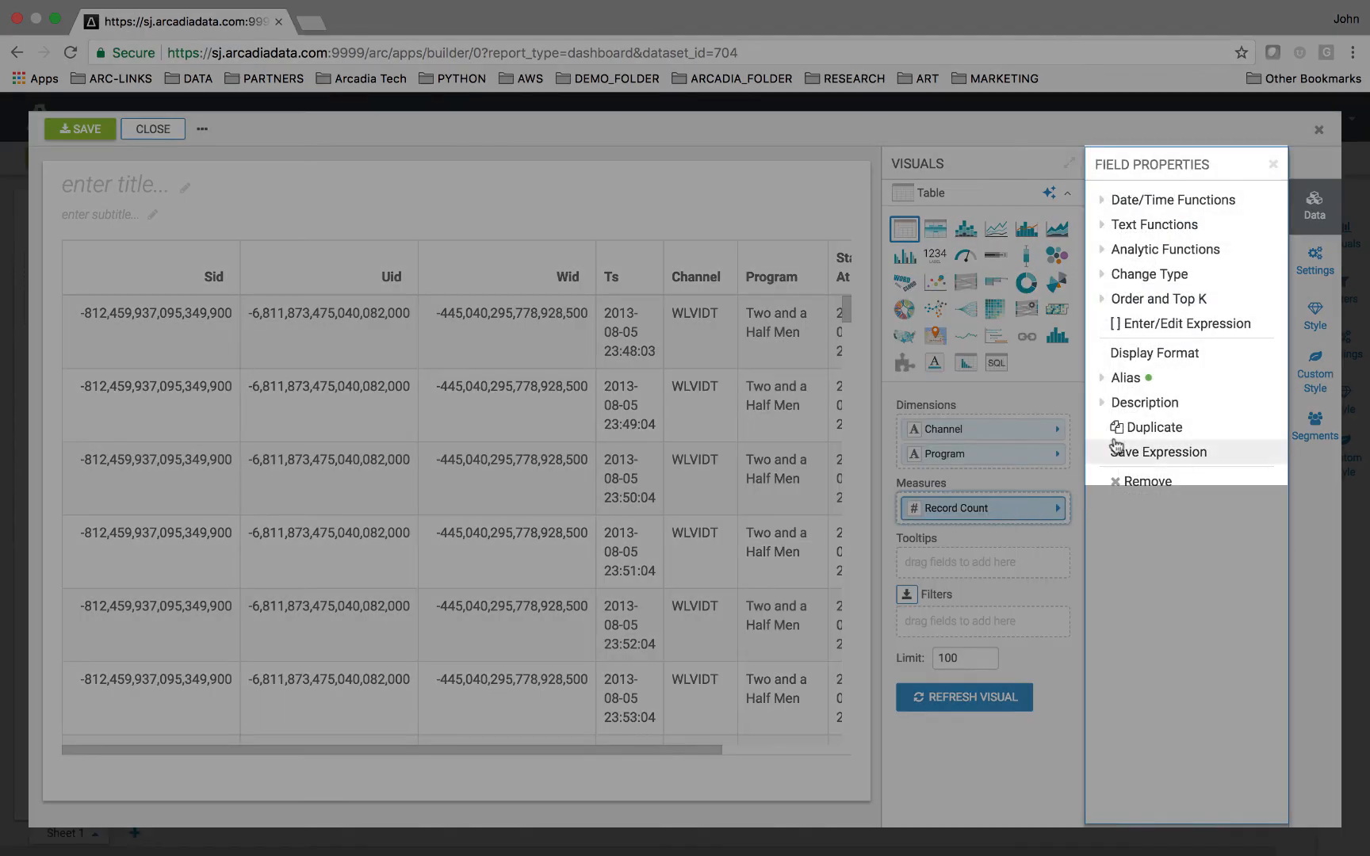
pyautogui.click(1159, 308)
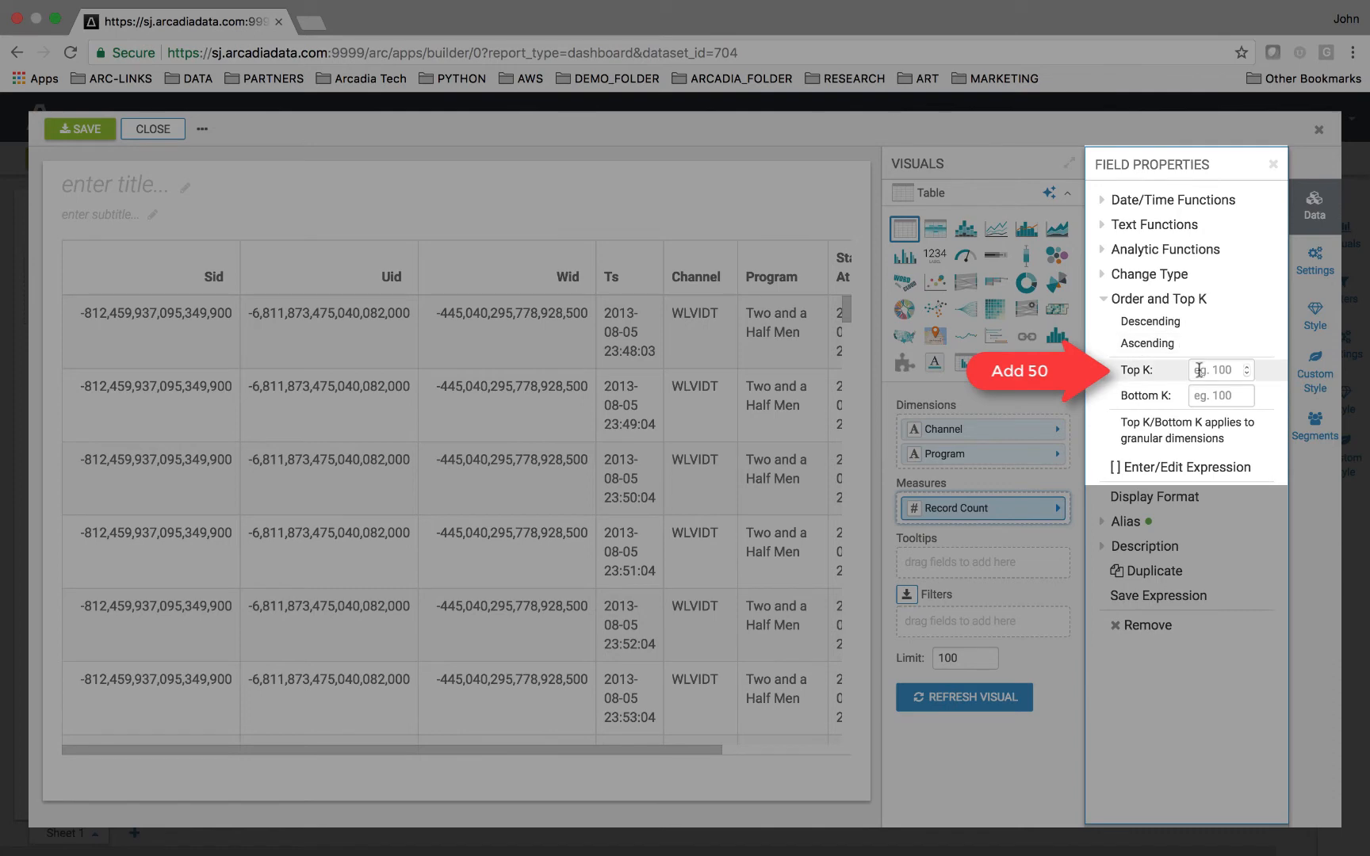
pyautogui.click(1197, 371)
pyautogui.write('50')
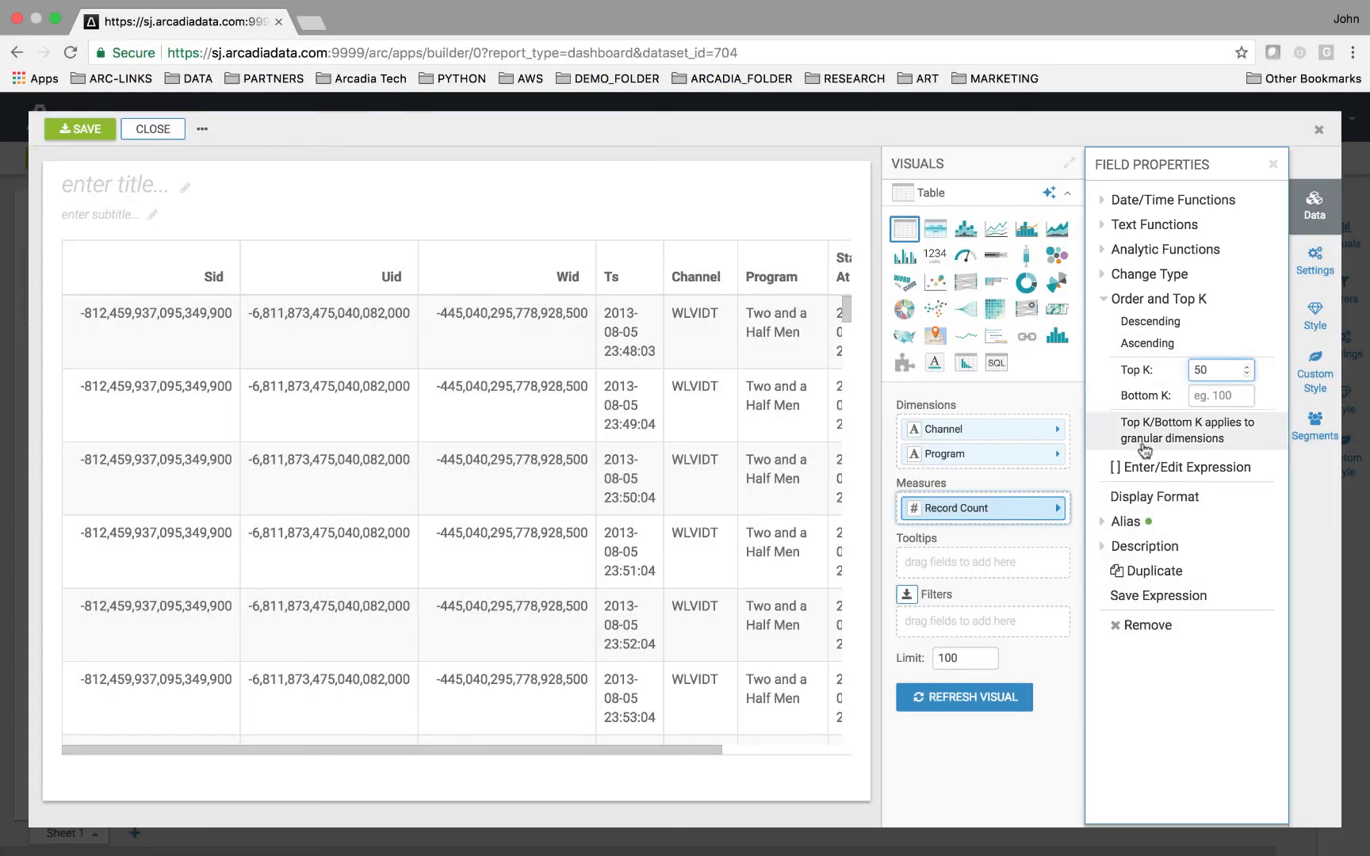
# Pick Horizontal bar from the suggested visuals and close the editor.
pyautogui.click(1049, 194)
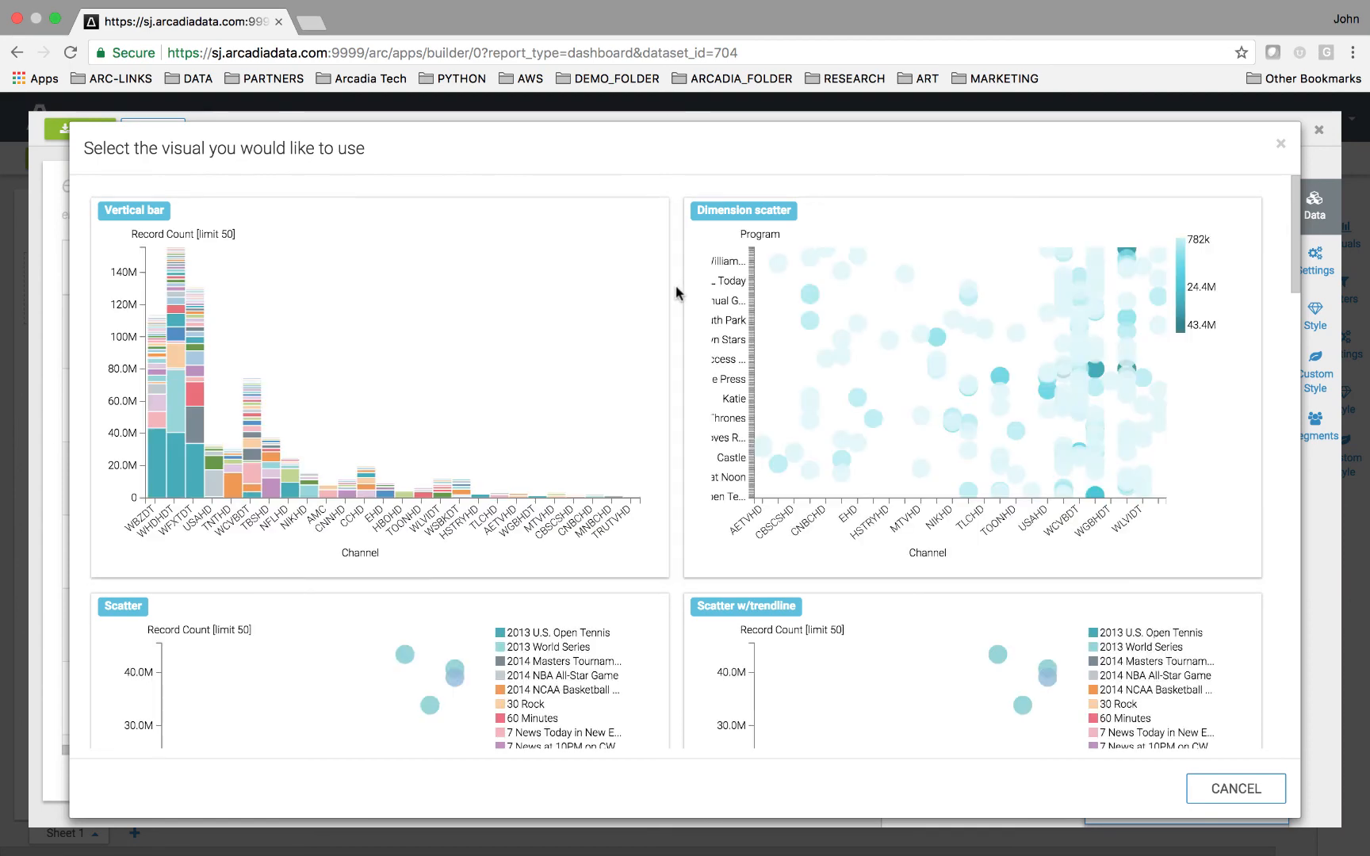
pyautogui.scroll(-6, 675, 293)
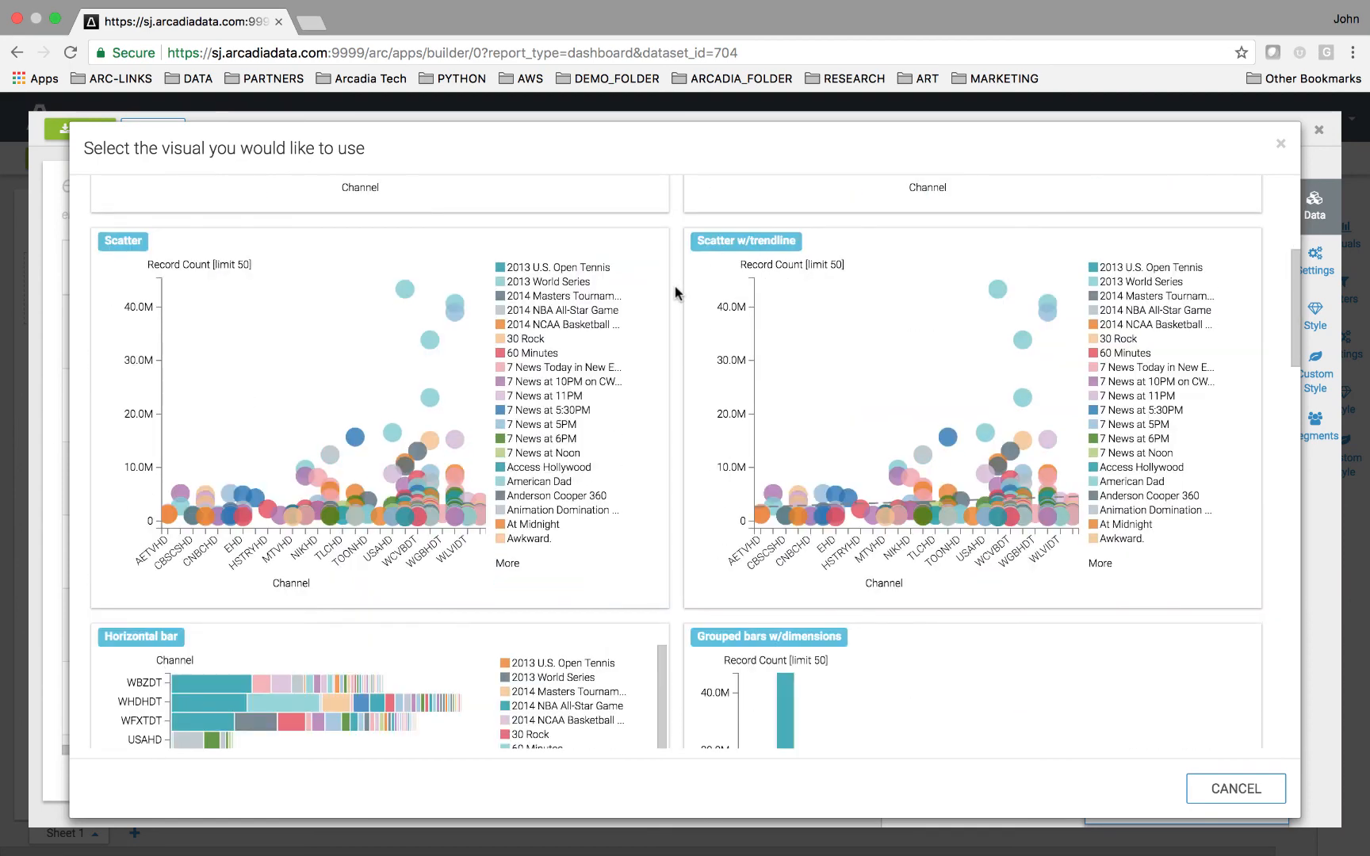
pyautogui.scroll(-15, 674, 293)
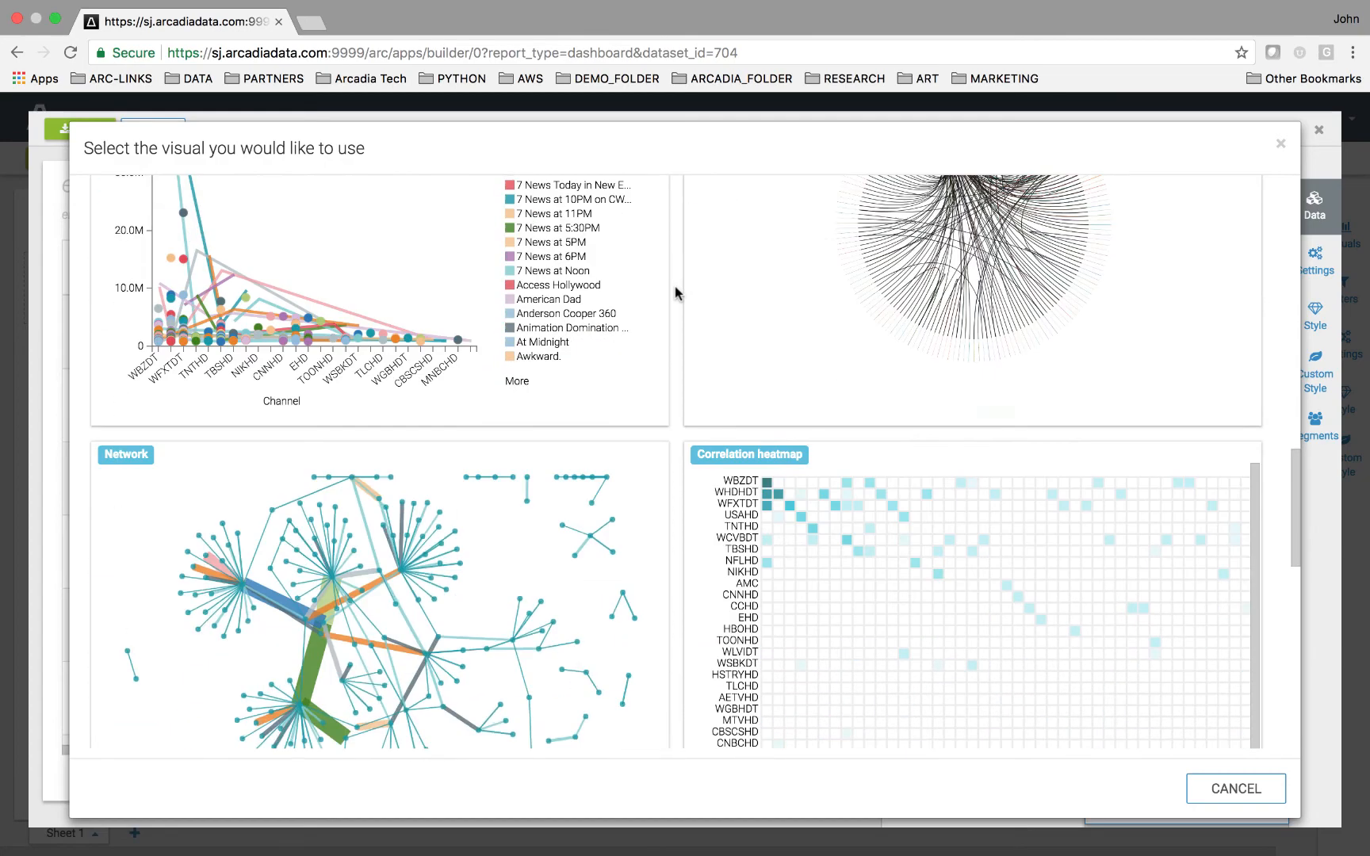
pyautogui.scroll(-8, 675, 293)
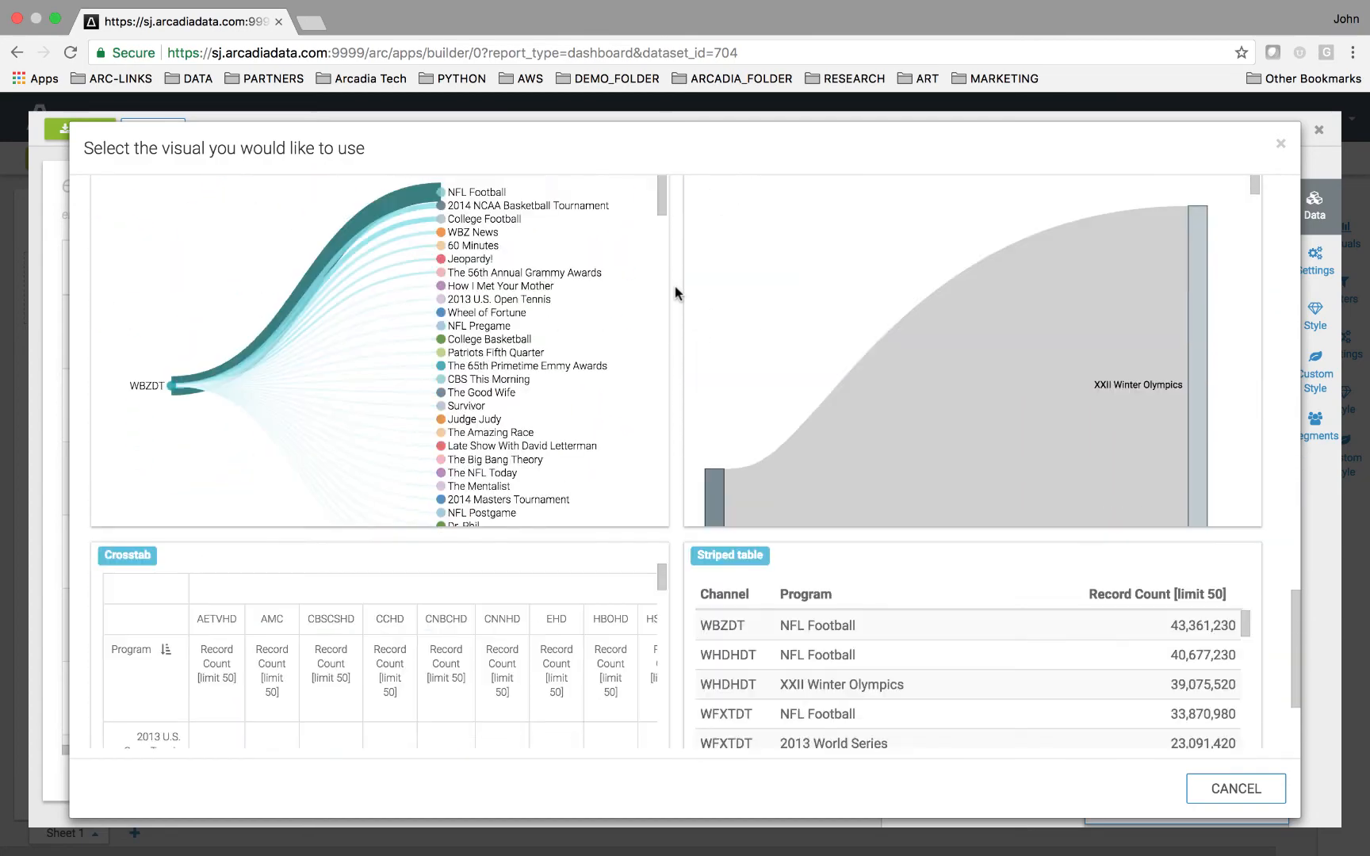
pyautogui.scroll(9, 674, 293)
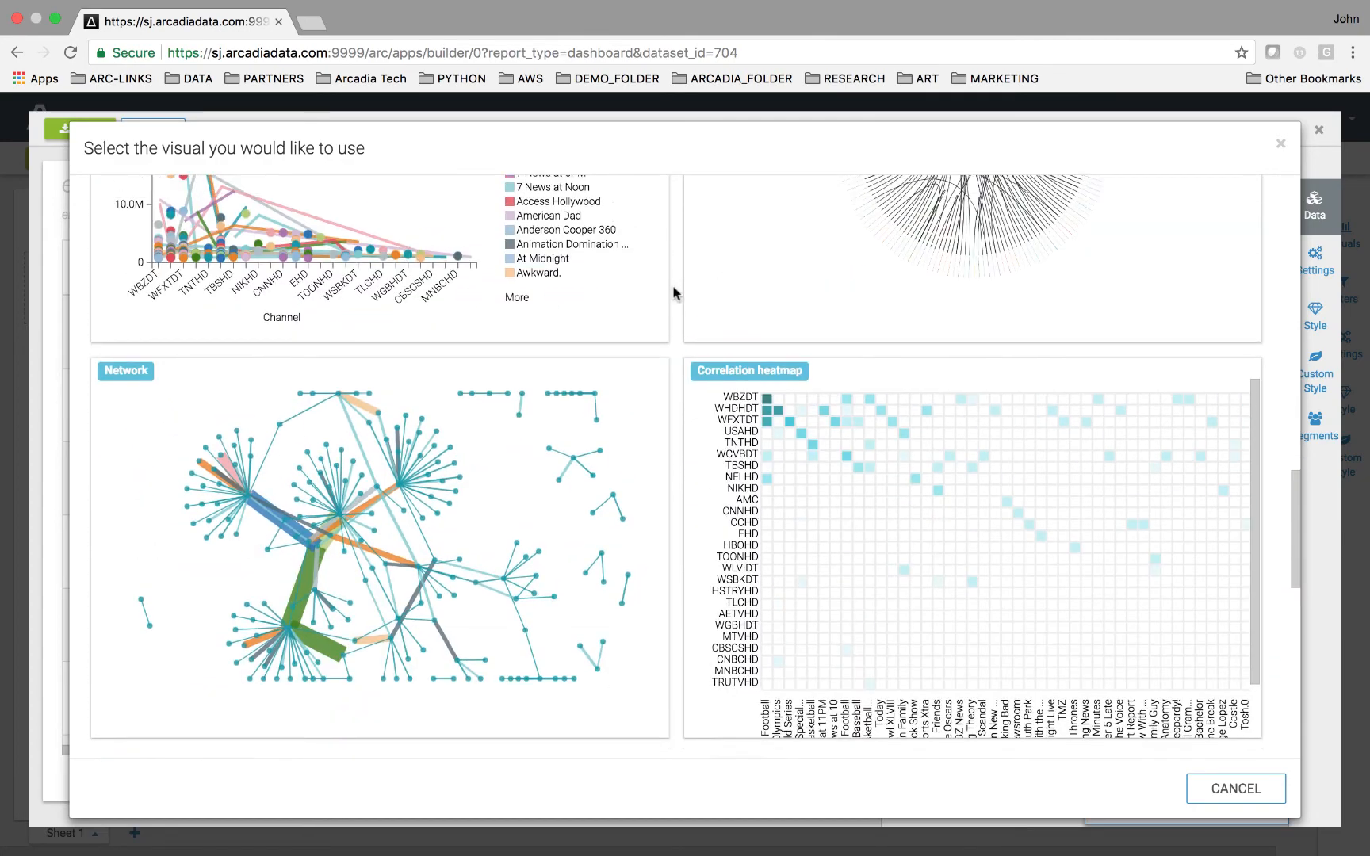
pyautogui.scroll(4, 675, 293)
pyautogui.scroll(3, 674, 293)
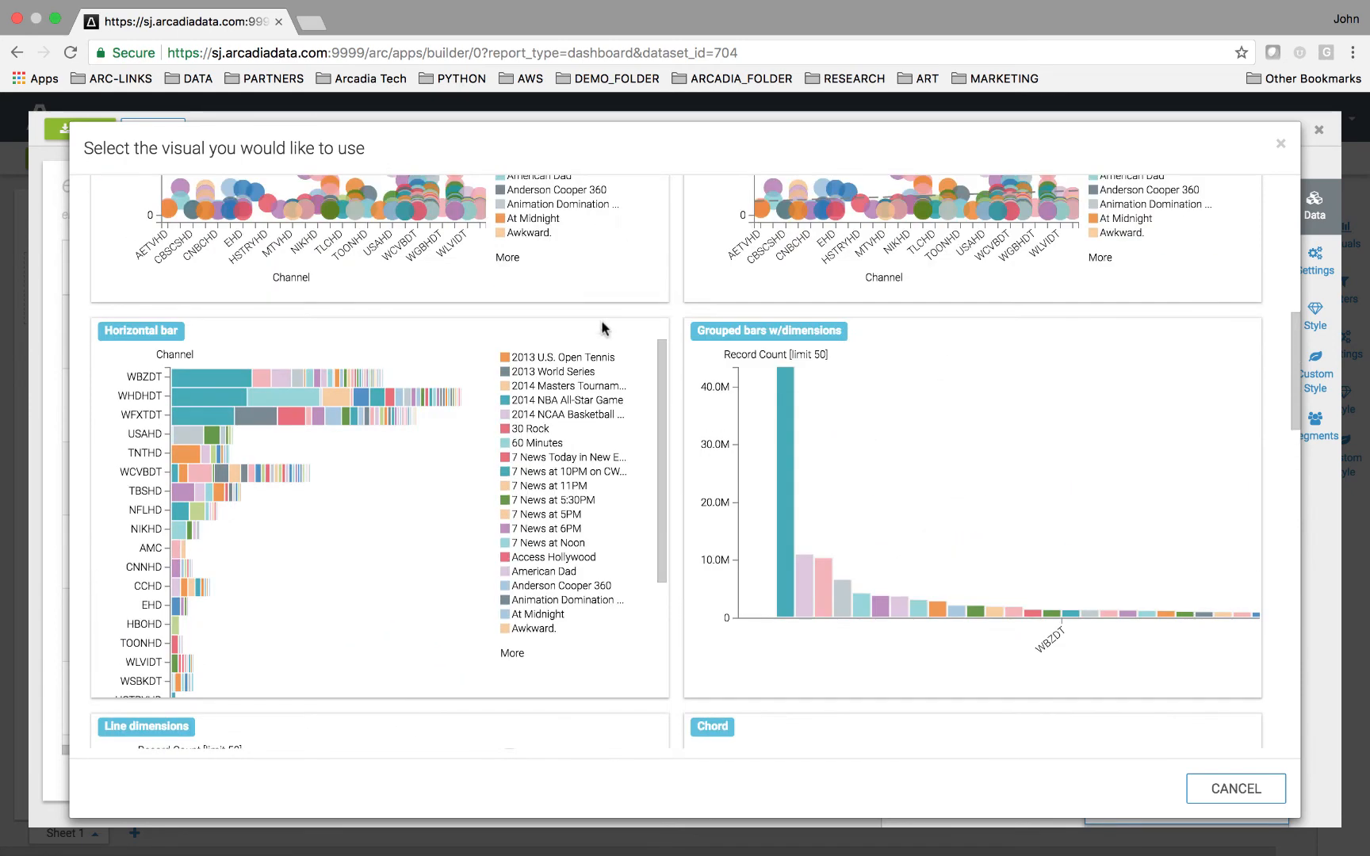
pyautogui.click(436, 410)
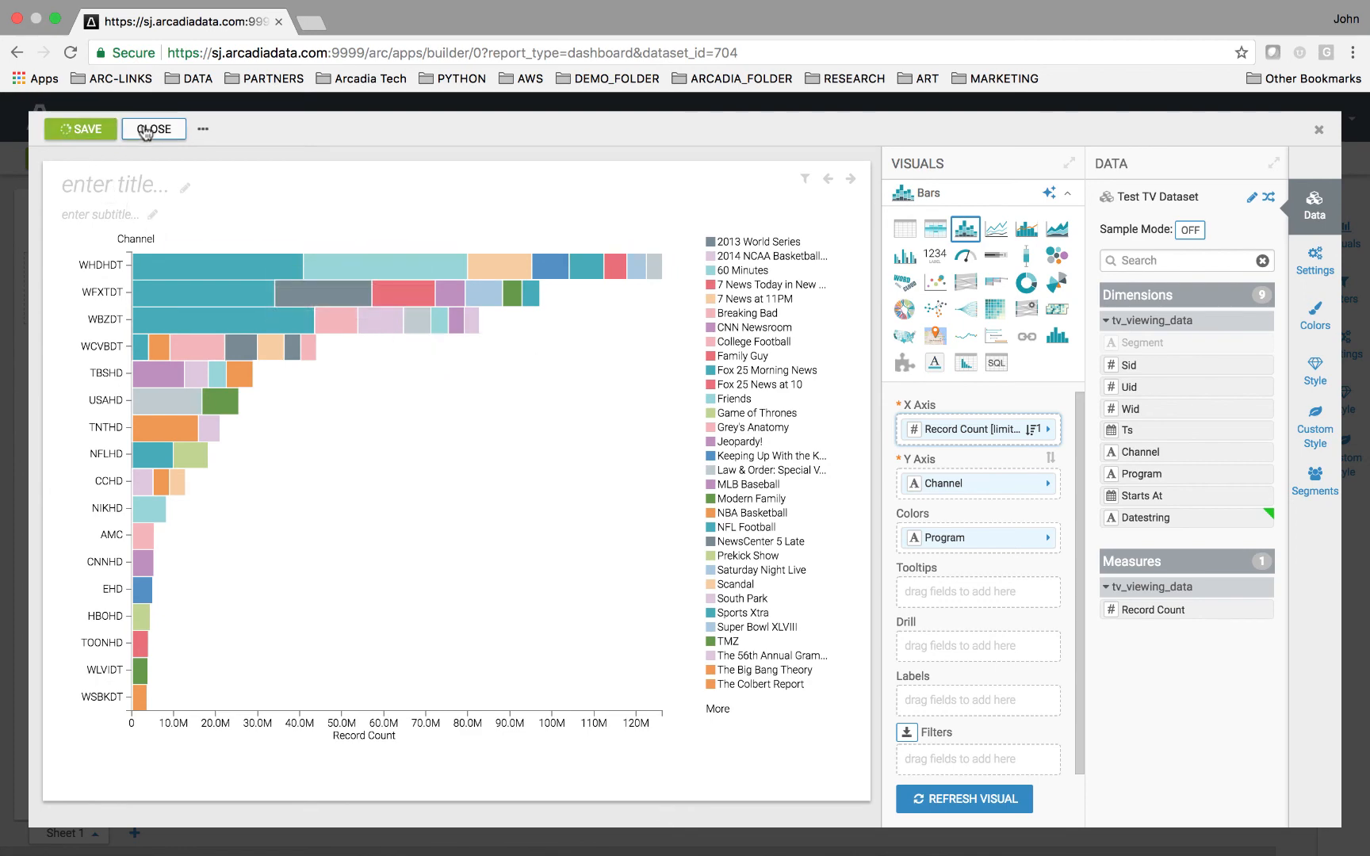
pyautogui.click(152, 129)
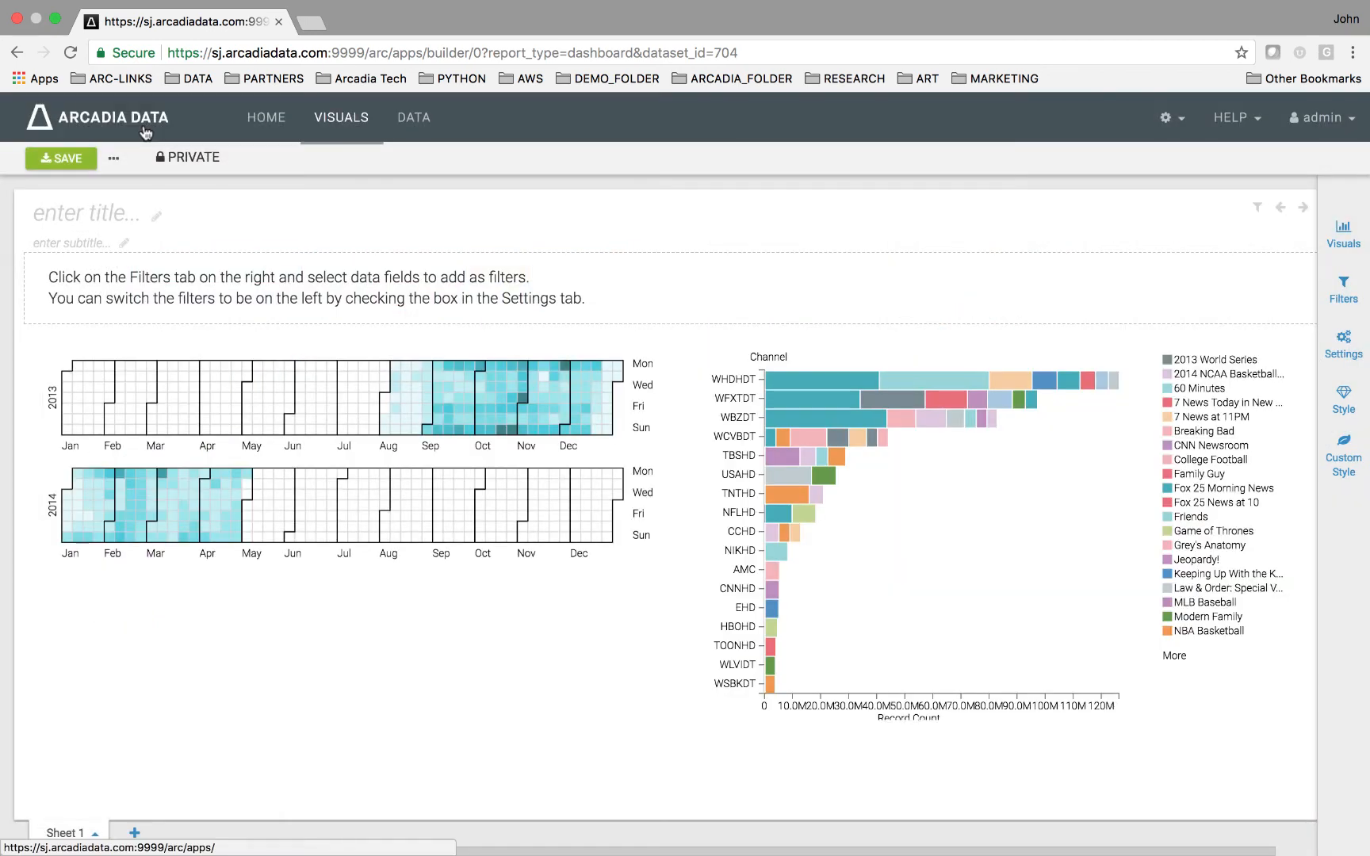
# Change the calendar heatmap's colours to a yellow-green palette from the explored colour options.
pyautogui.moveTo(389, 406)
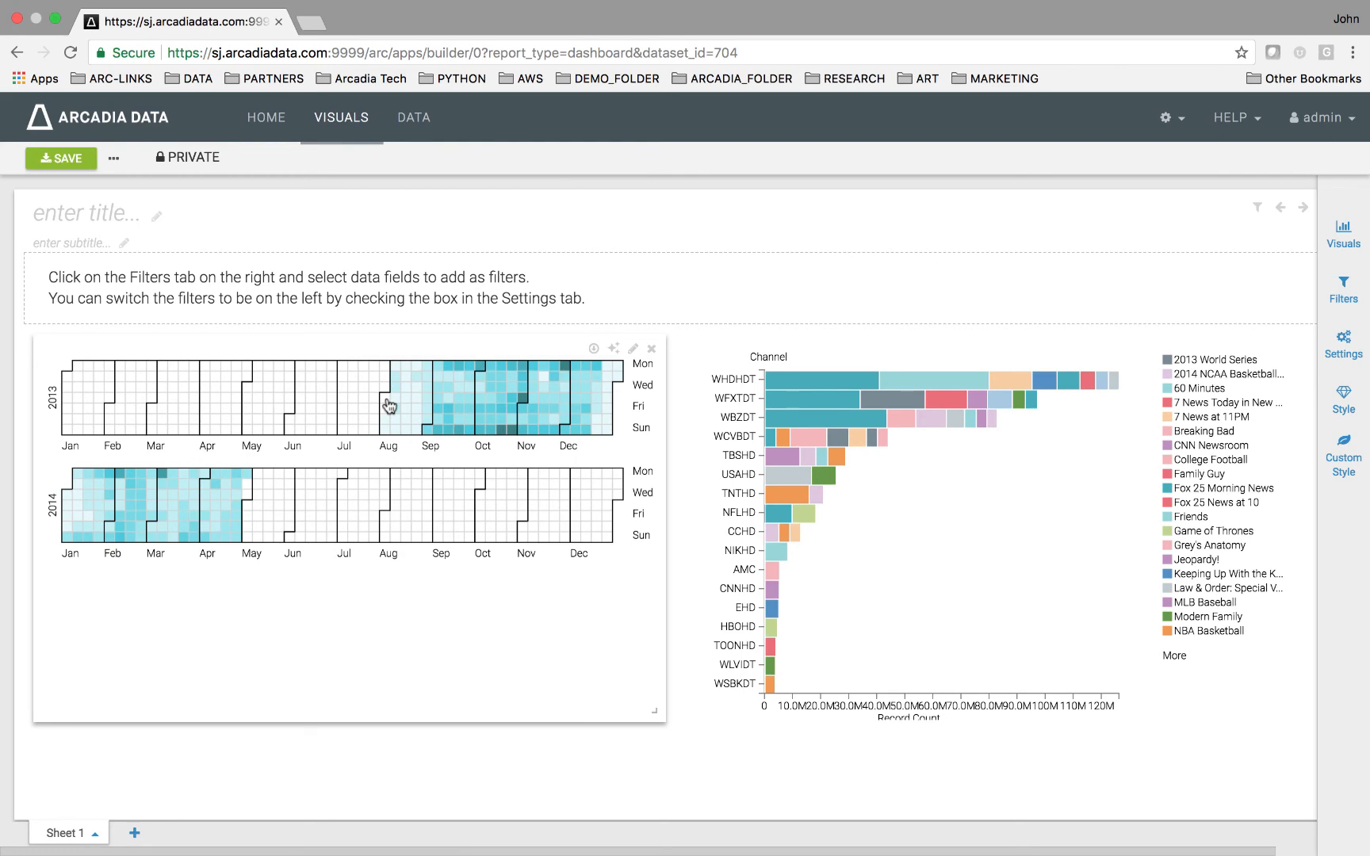
pyautogui.click(615, 349)
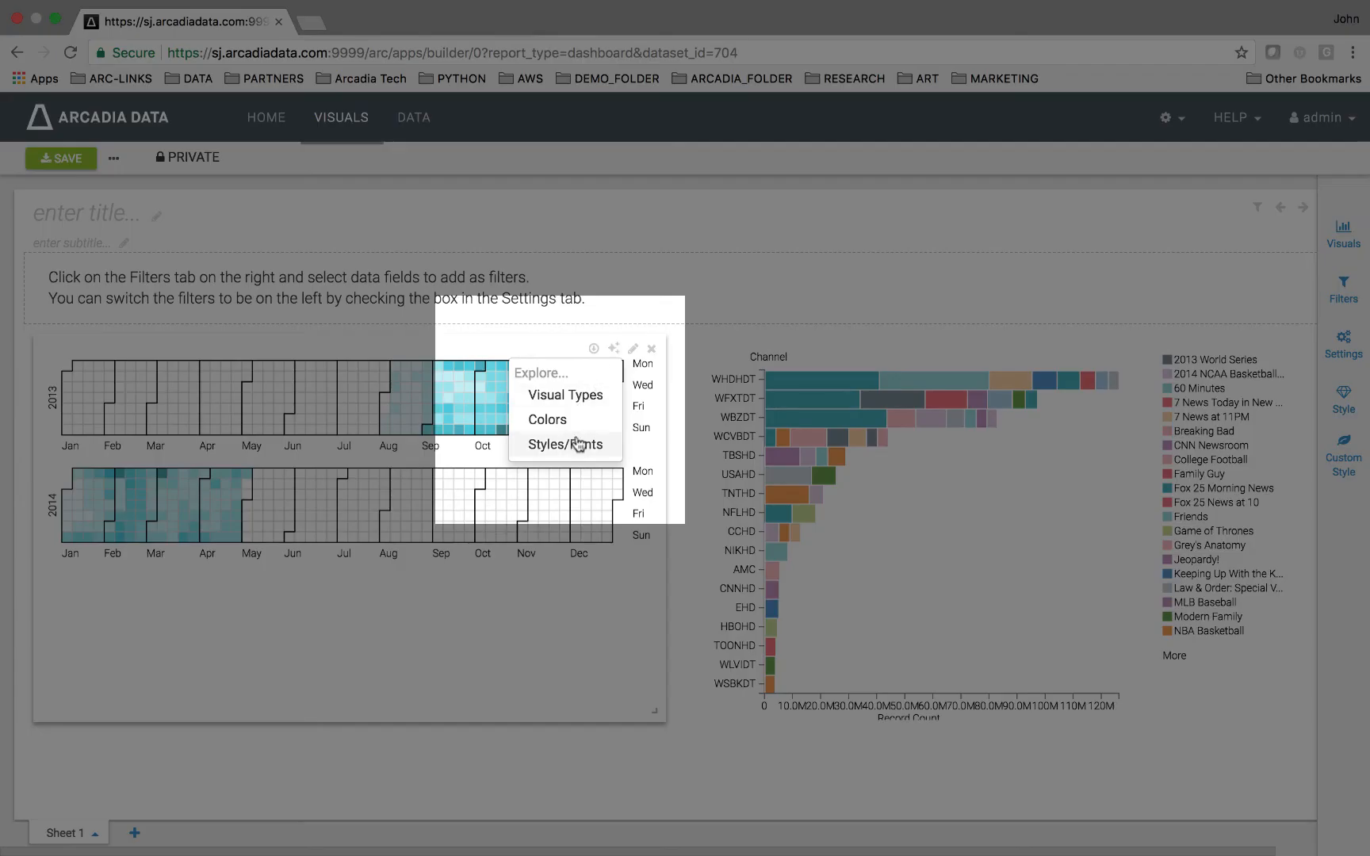
pyautogui.click(583, 417)
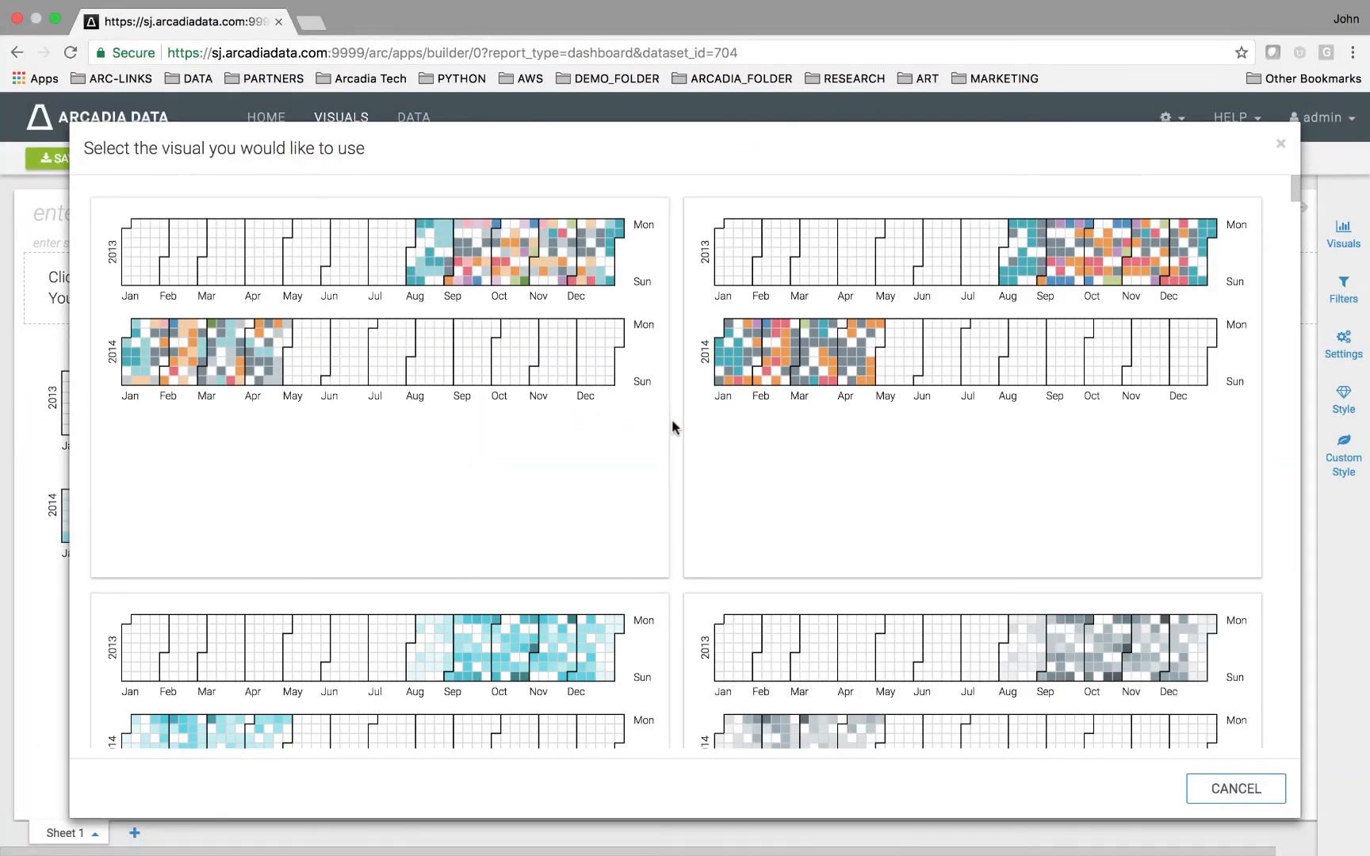
pyautogui.scroll(-3, 670, 422)
pyautogui.scroll(-6, 671, 421)
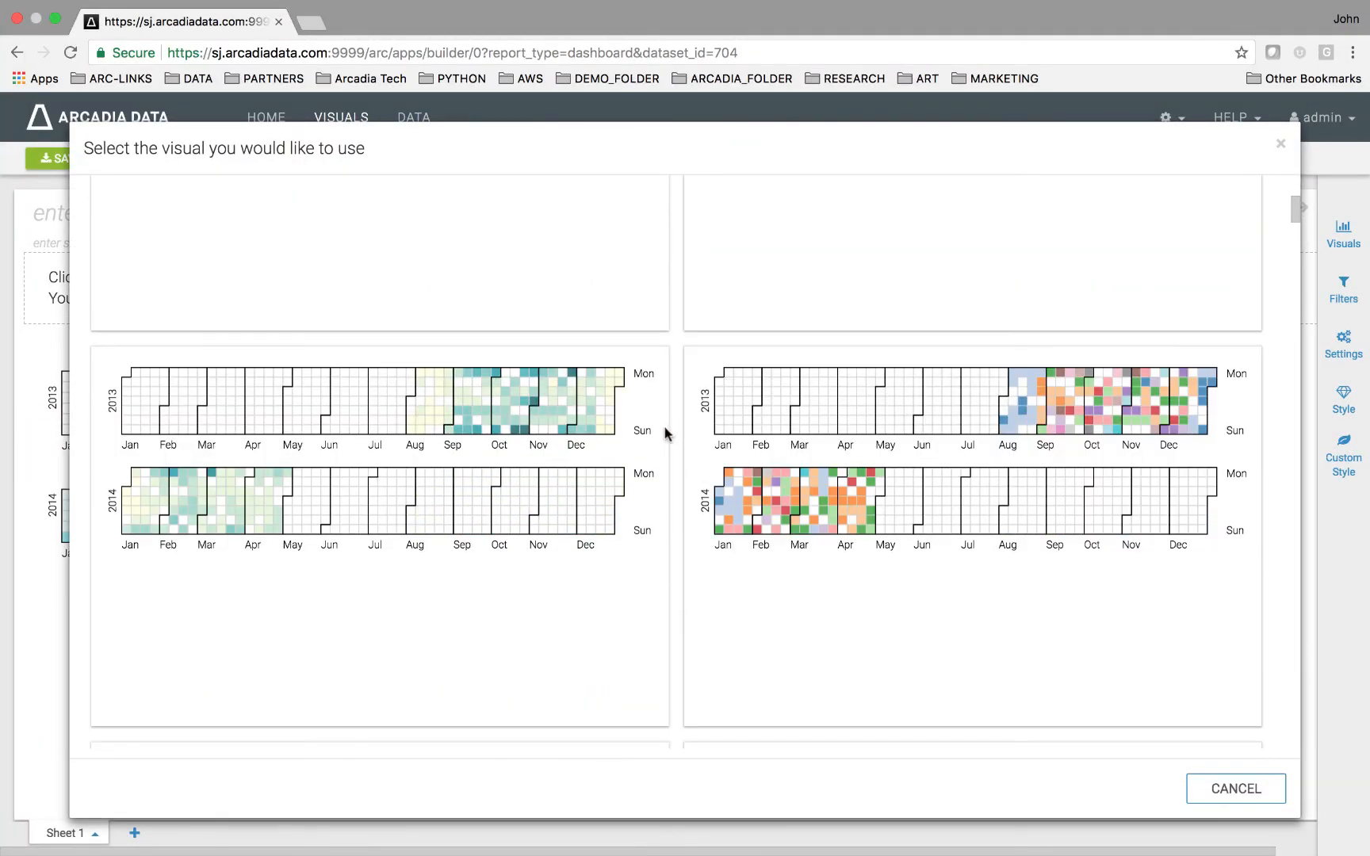
pyautogui.click(586, 473)
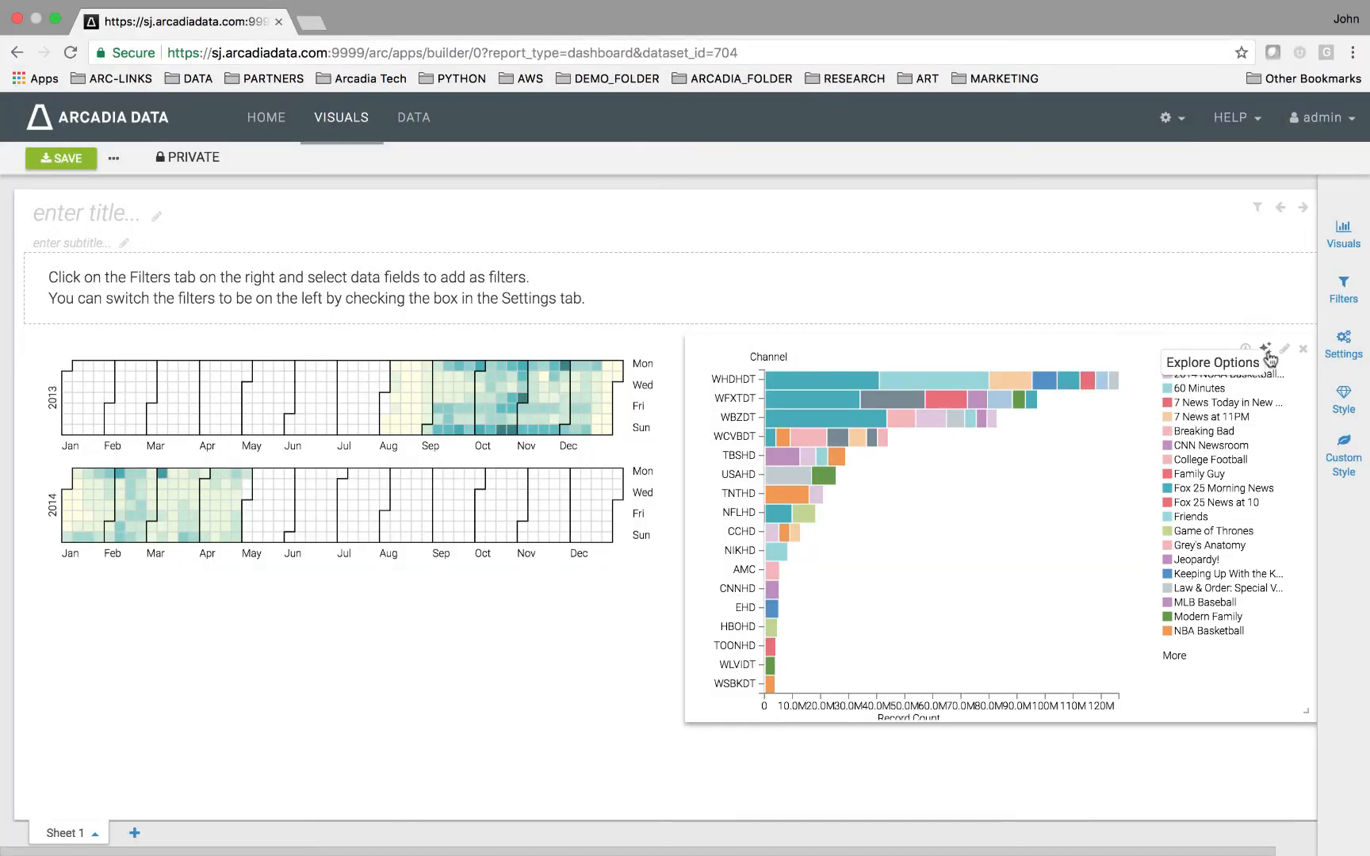
# Restyle the horizontal bar chart with the 'Wide Bars, no legend' variant from its explored options.
pyautogui.click(1267, 351)
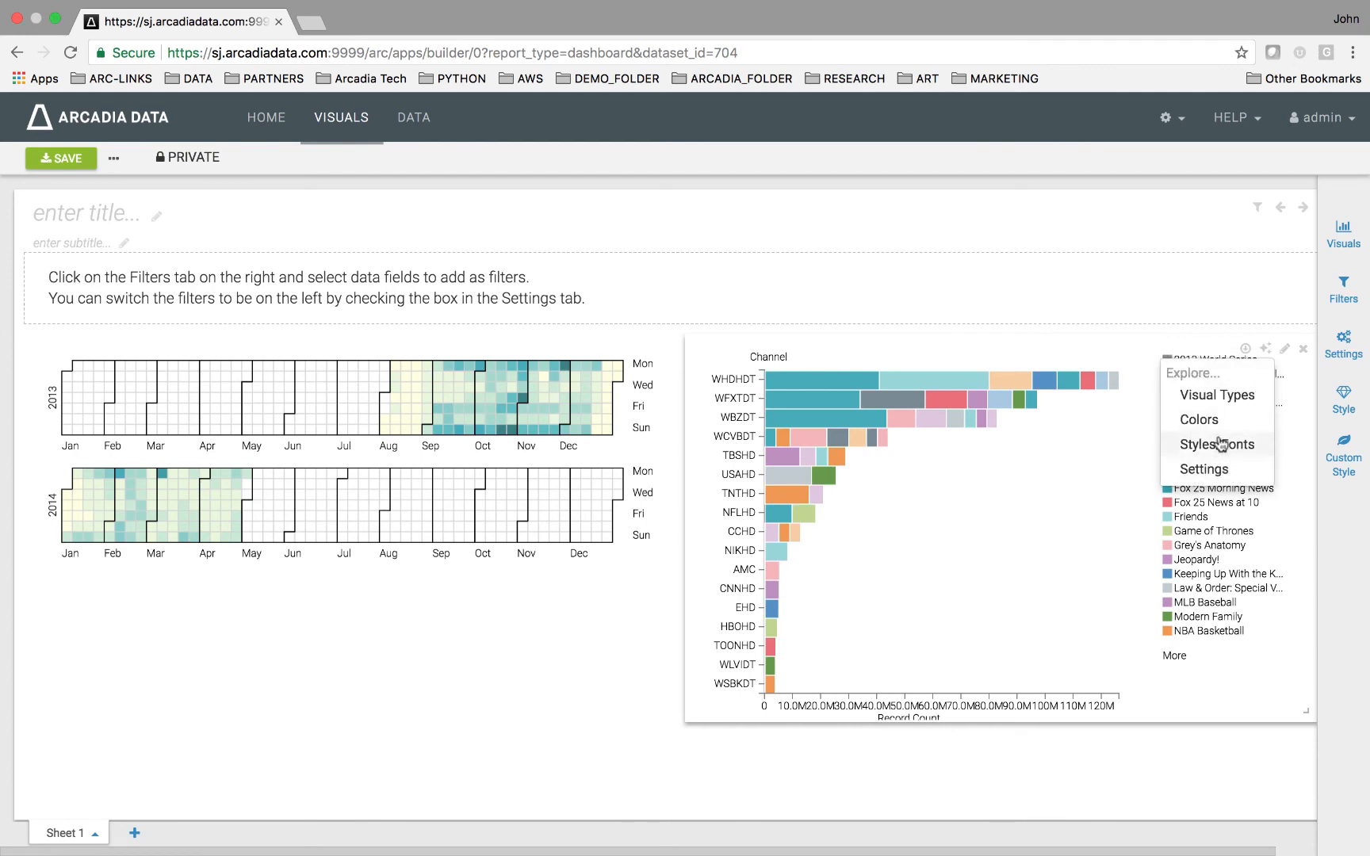
pyautogui.click(1204, 471)
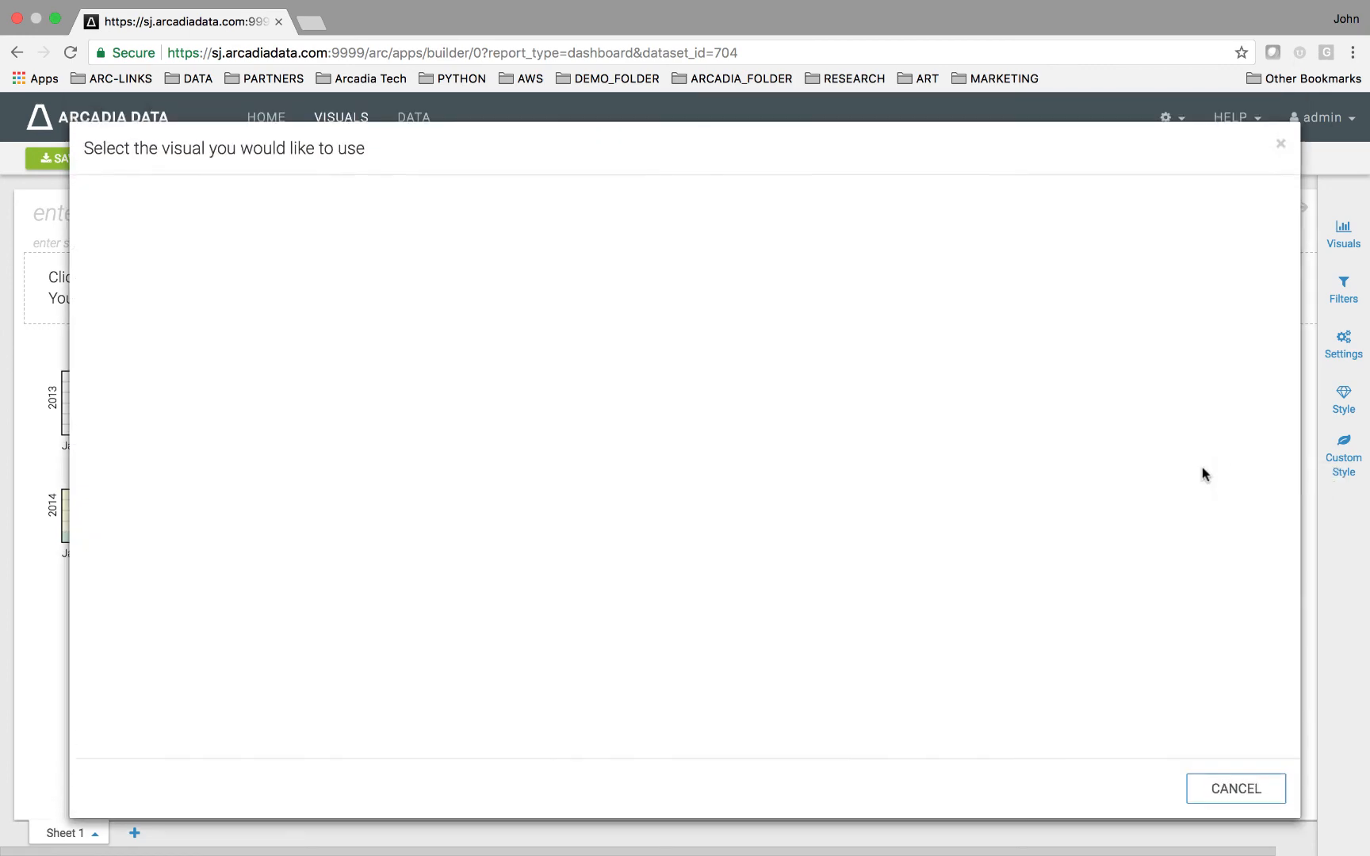
pyautogui.scroll(-10, 676, 473)
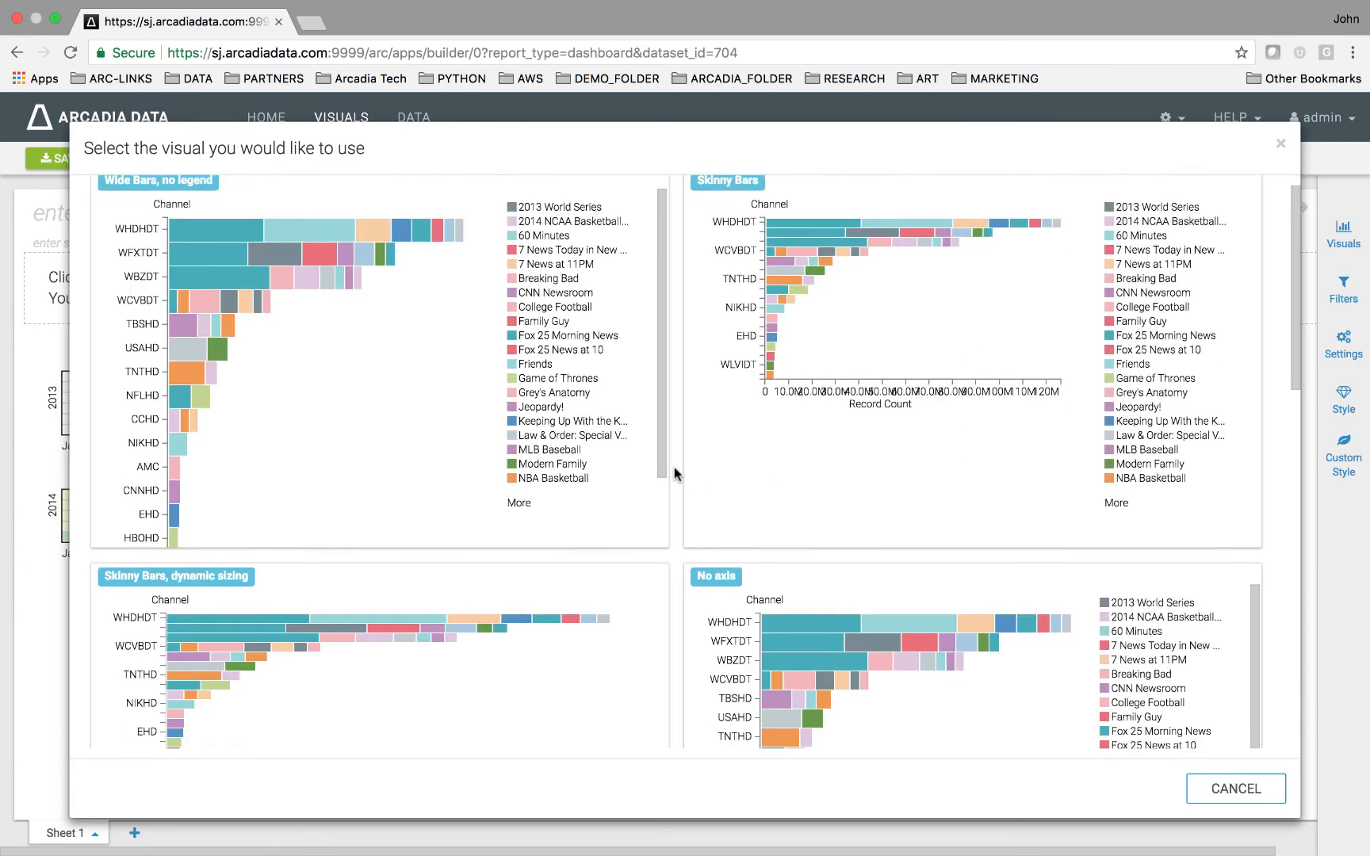
pyautogui.scroll(-5, 676, 473)
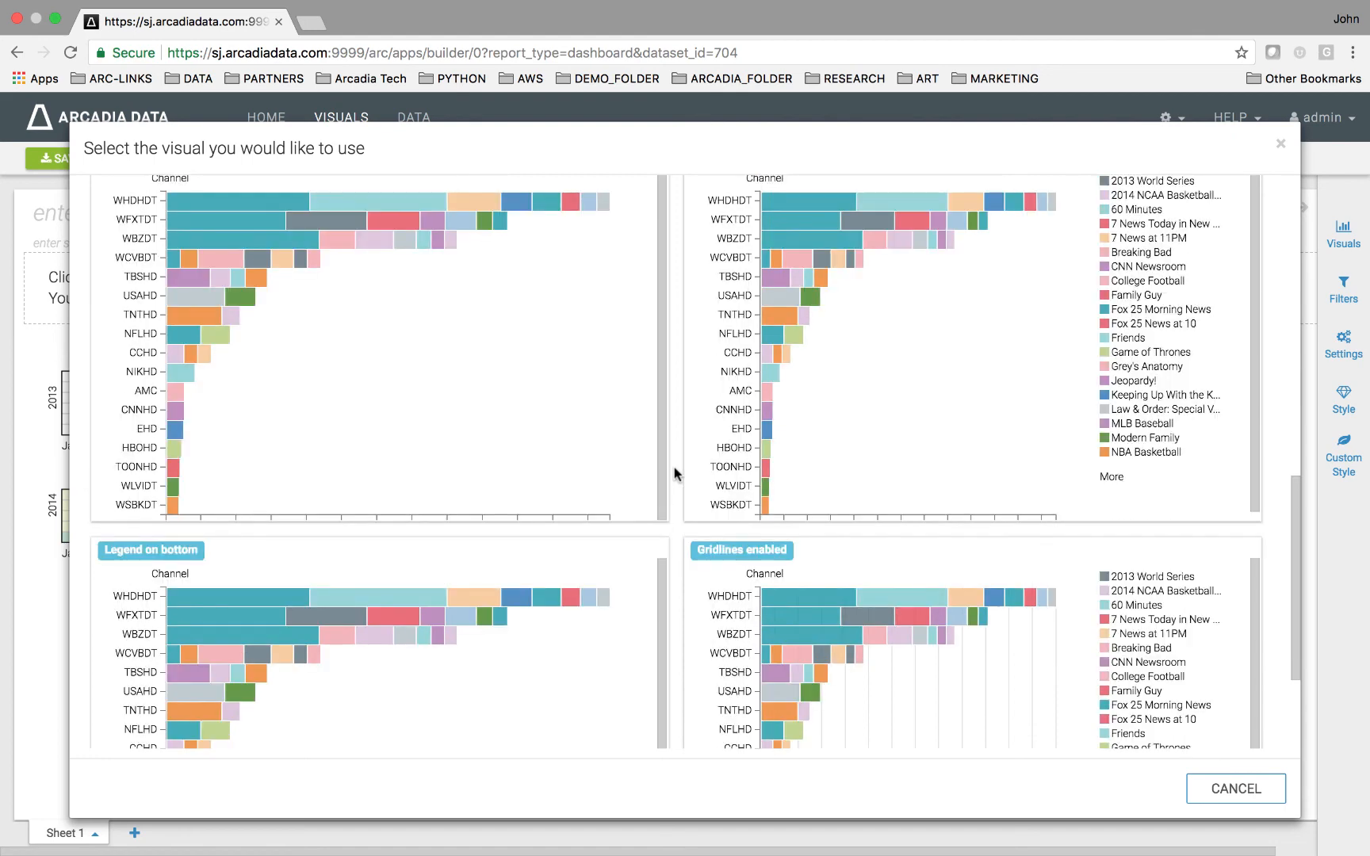
pyautogui.scroll(3, 528, 403)
pyautogui.click(531, 426)
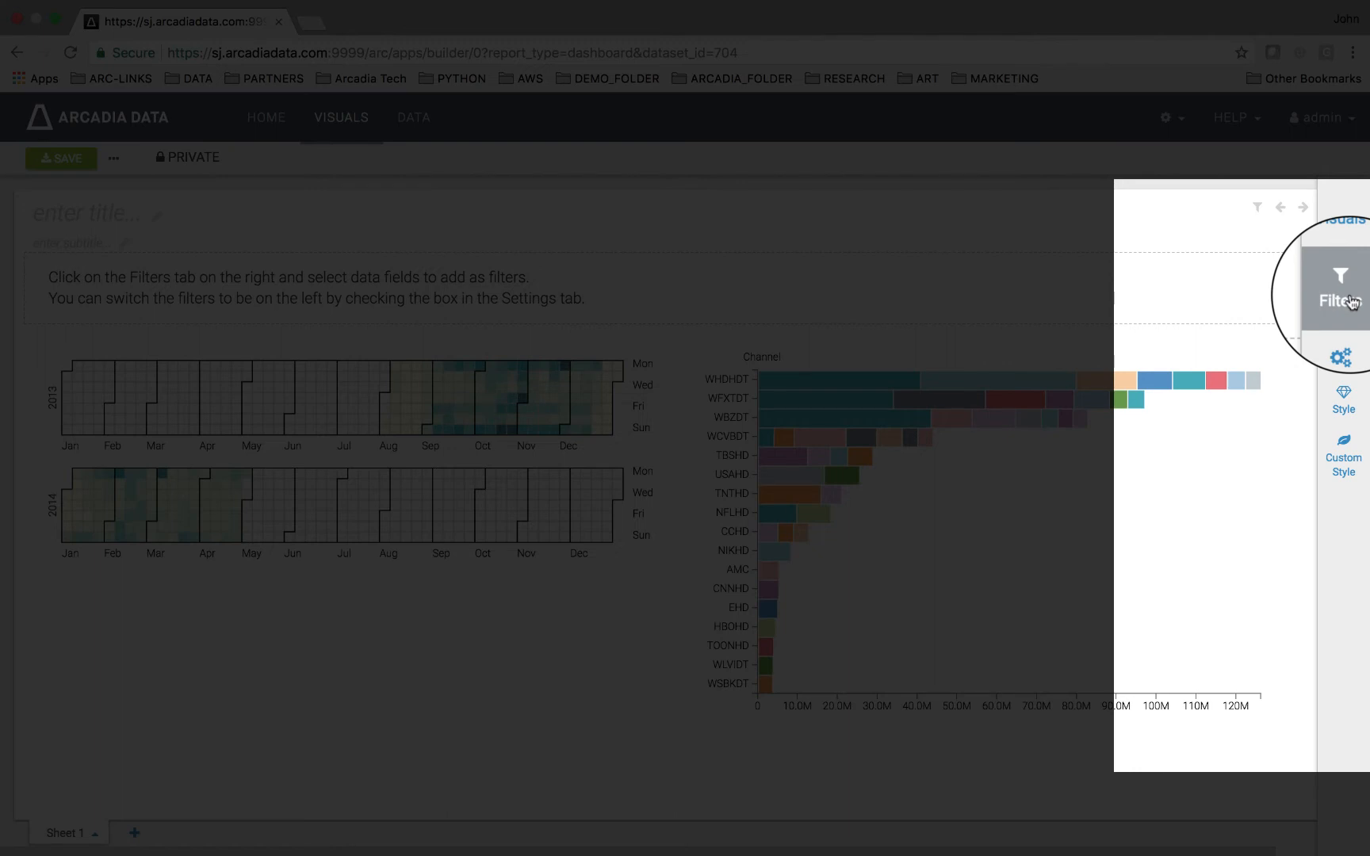
# Add Channel as a dashboard filter from the Test TV Dataset dimensions and save the dashboard.
pyautogui.click(1350, 301)
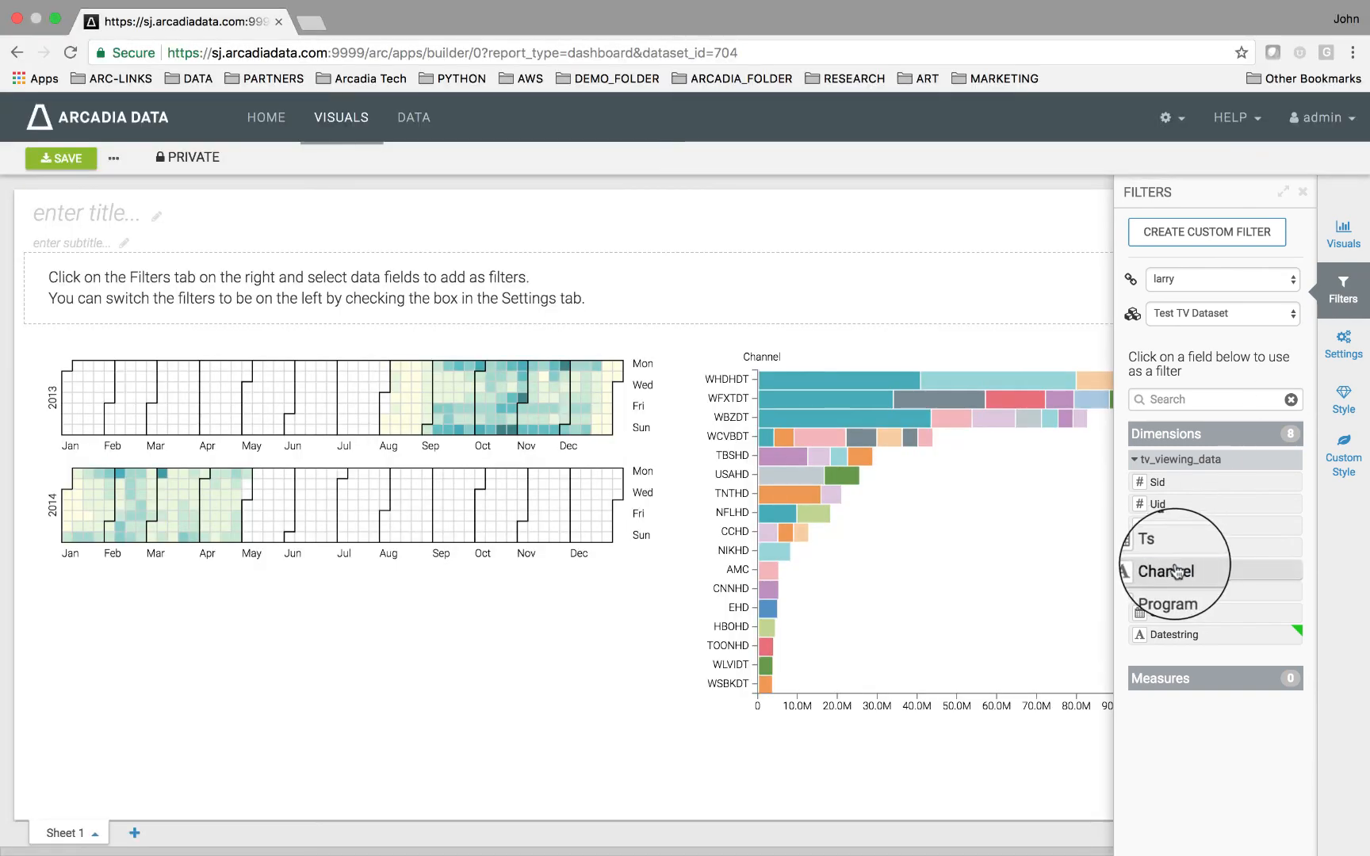
pyautogui.click(1177, 571)
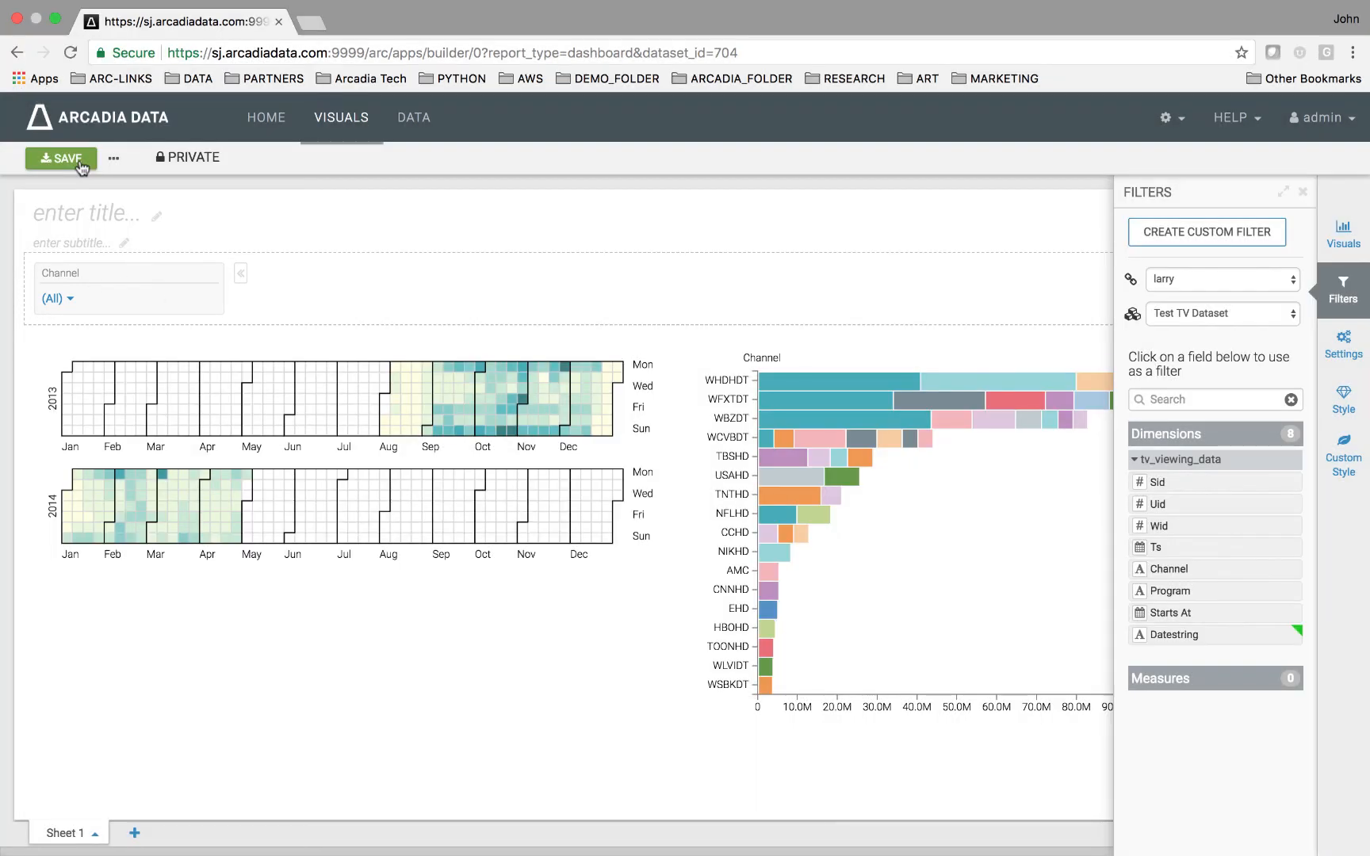
pyautogui.click(79, 160)
pyautogui.click(76, 160)
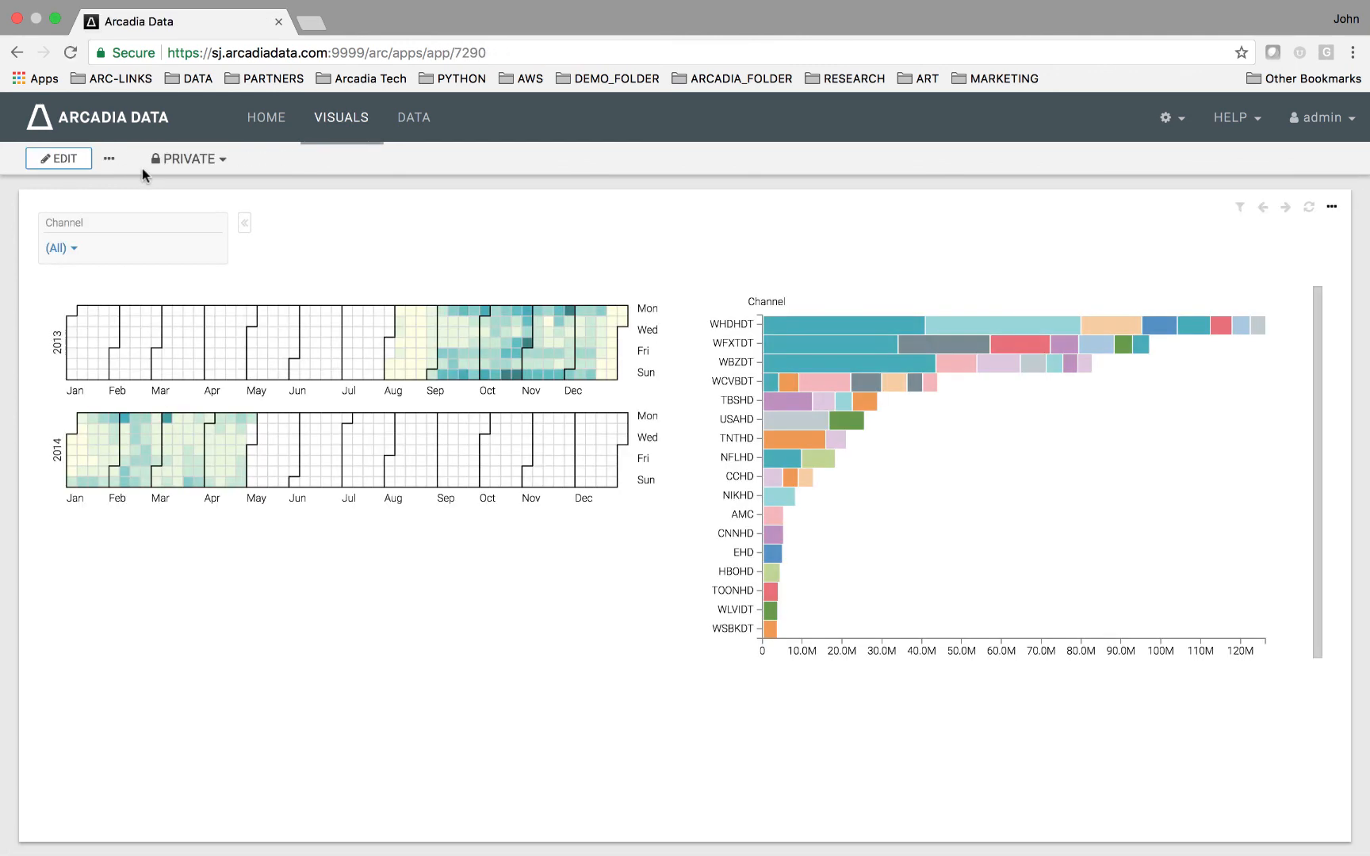
# Filter the dashboard's Channel filter to AMC, APLHD, BETHD and CBSCSHD.
pyautogui.click(73, 249)
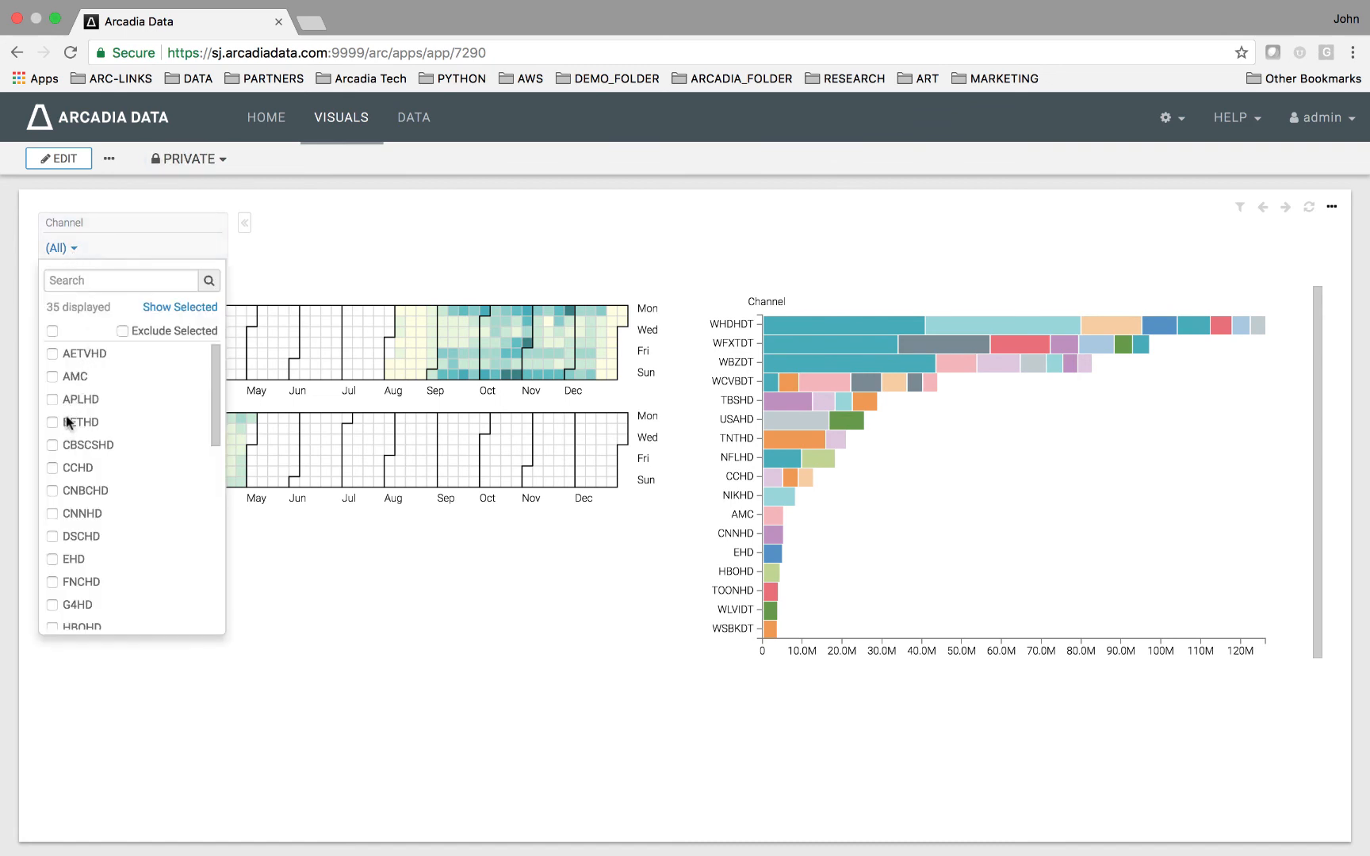
pyautogui.click(50, 377)
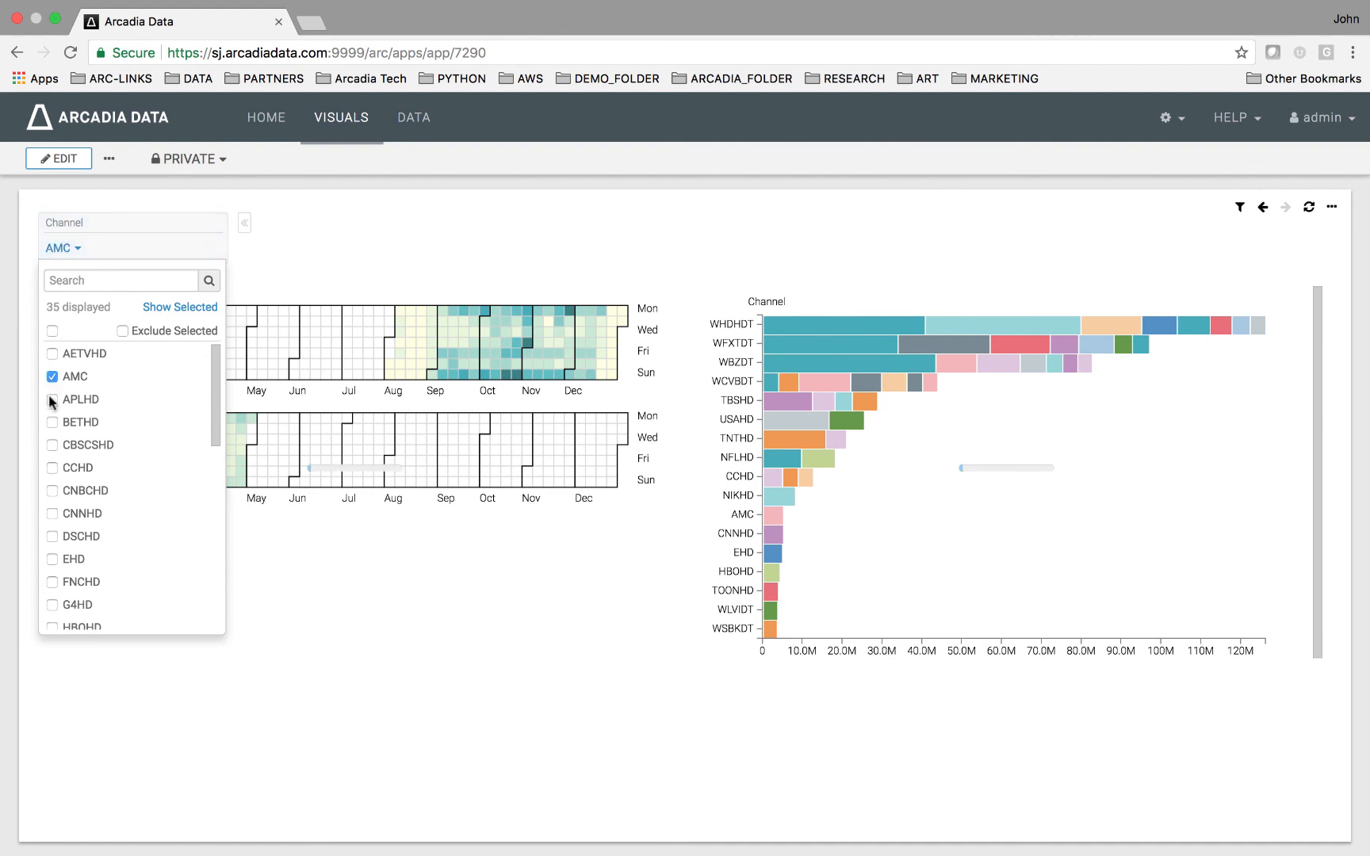
pyautogui.click(49, 399)
pyautogui.click(52, 422)
pyautogui.click(53, 444)
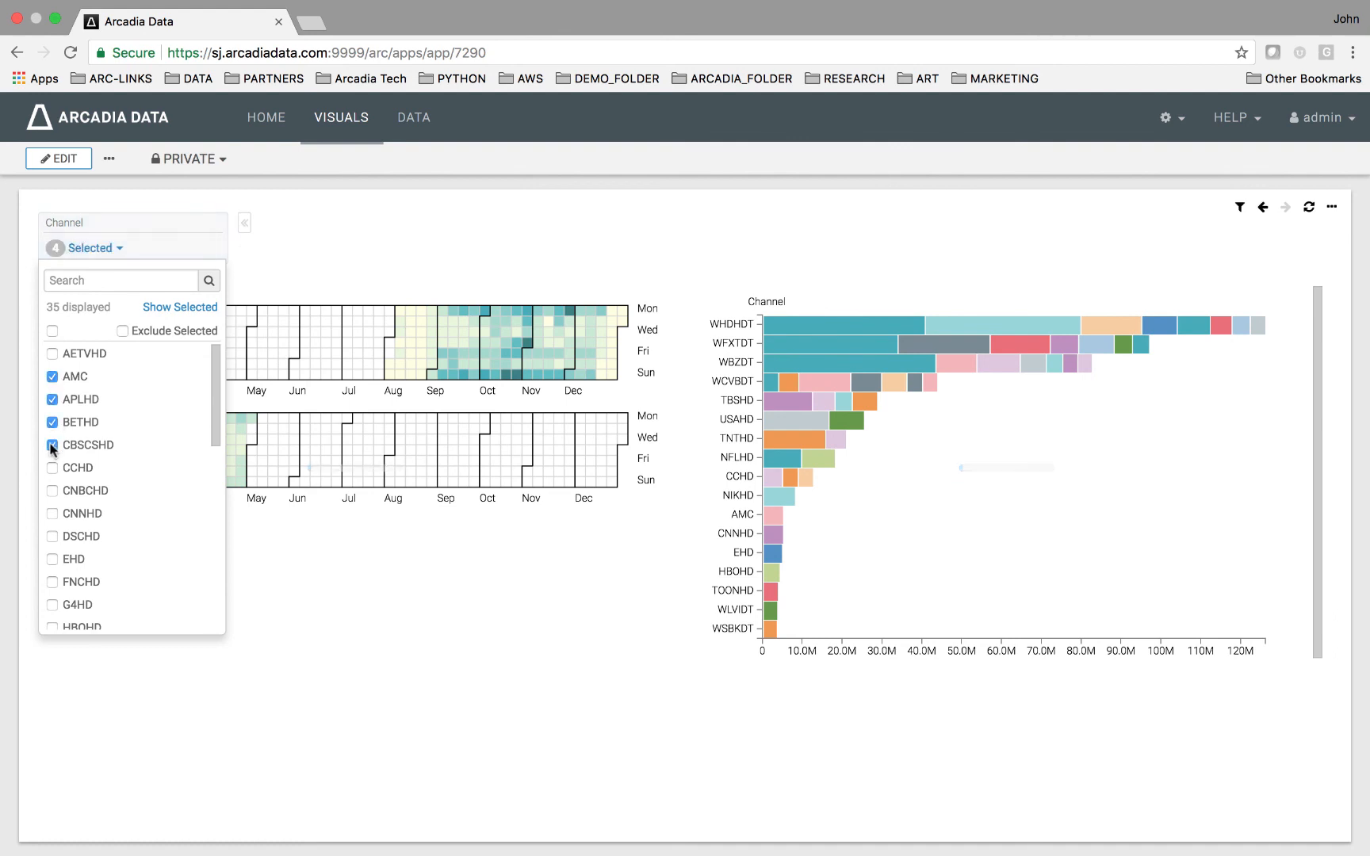
pyautogui.click(672, 539)
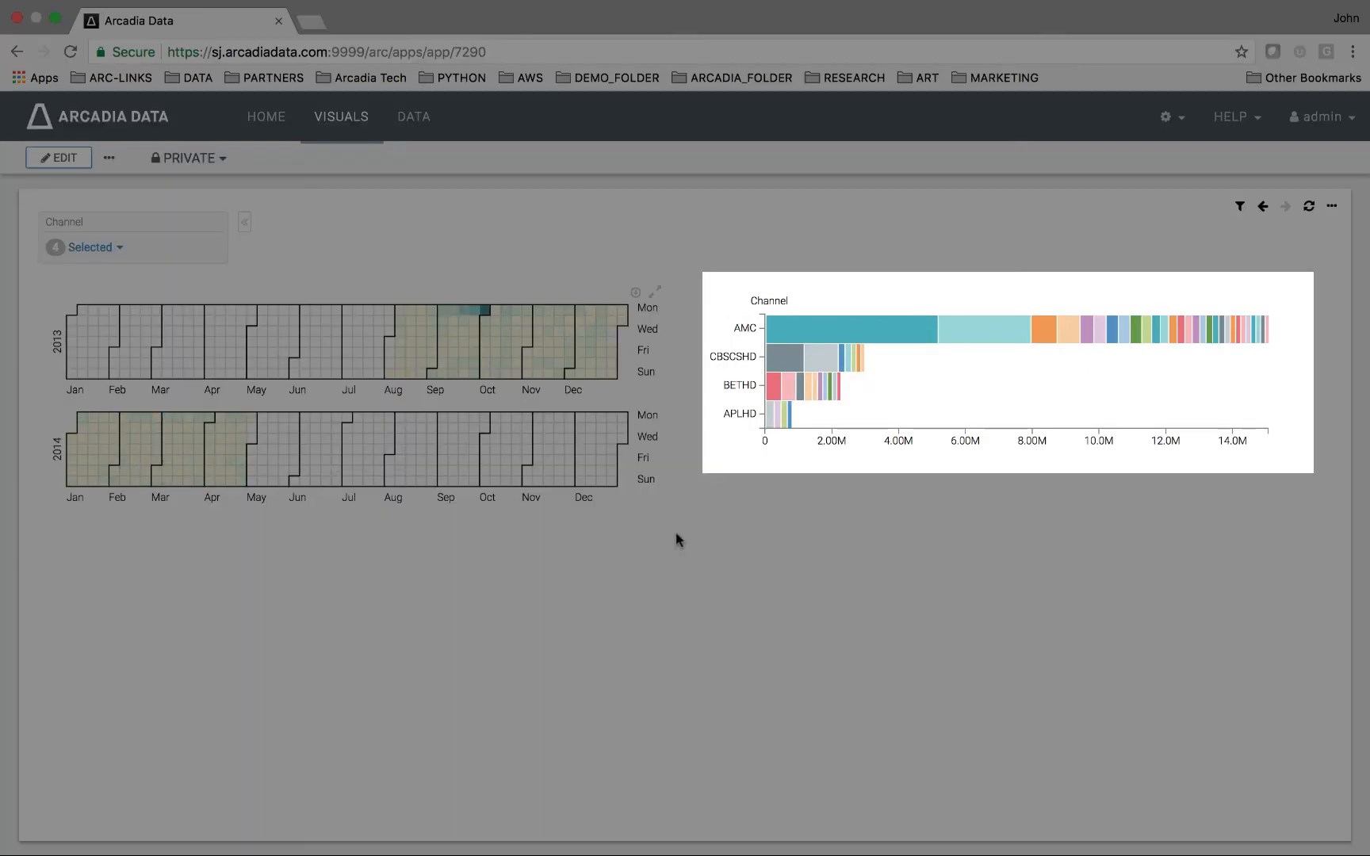
# Show the detailed data for the CBSCSHD College Basketball bar segment, then close the detail view.
pyautogui.click(789, 361)
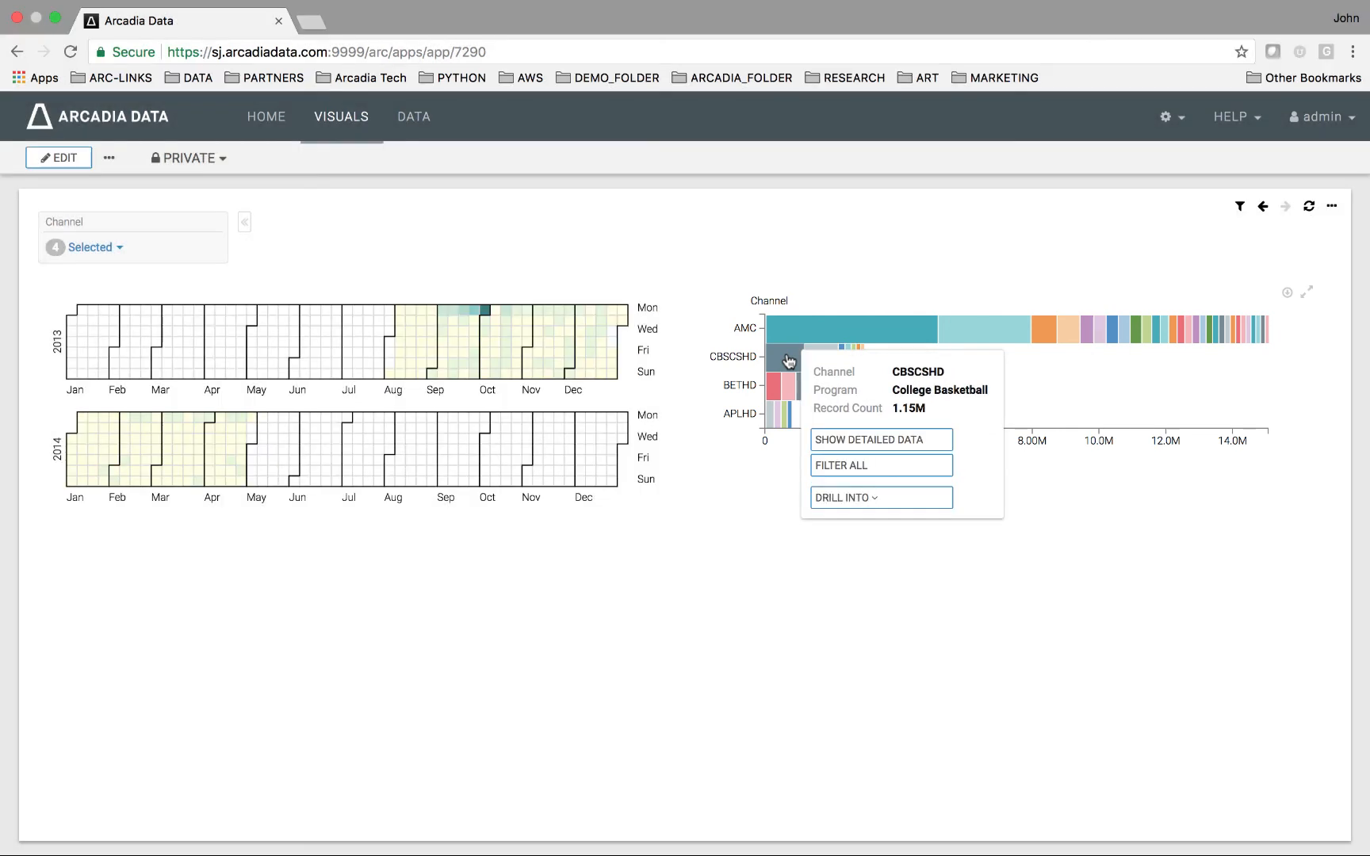
pyautogui.click(839, 441)
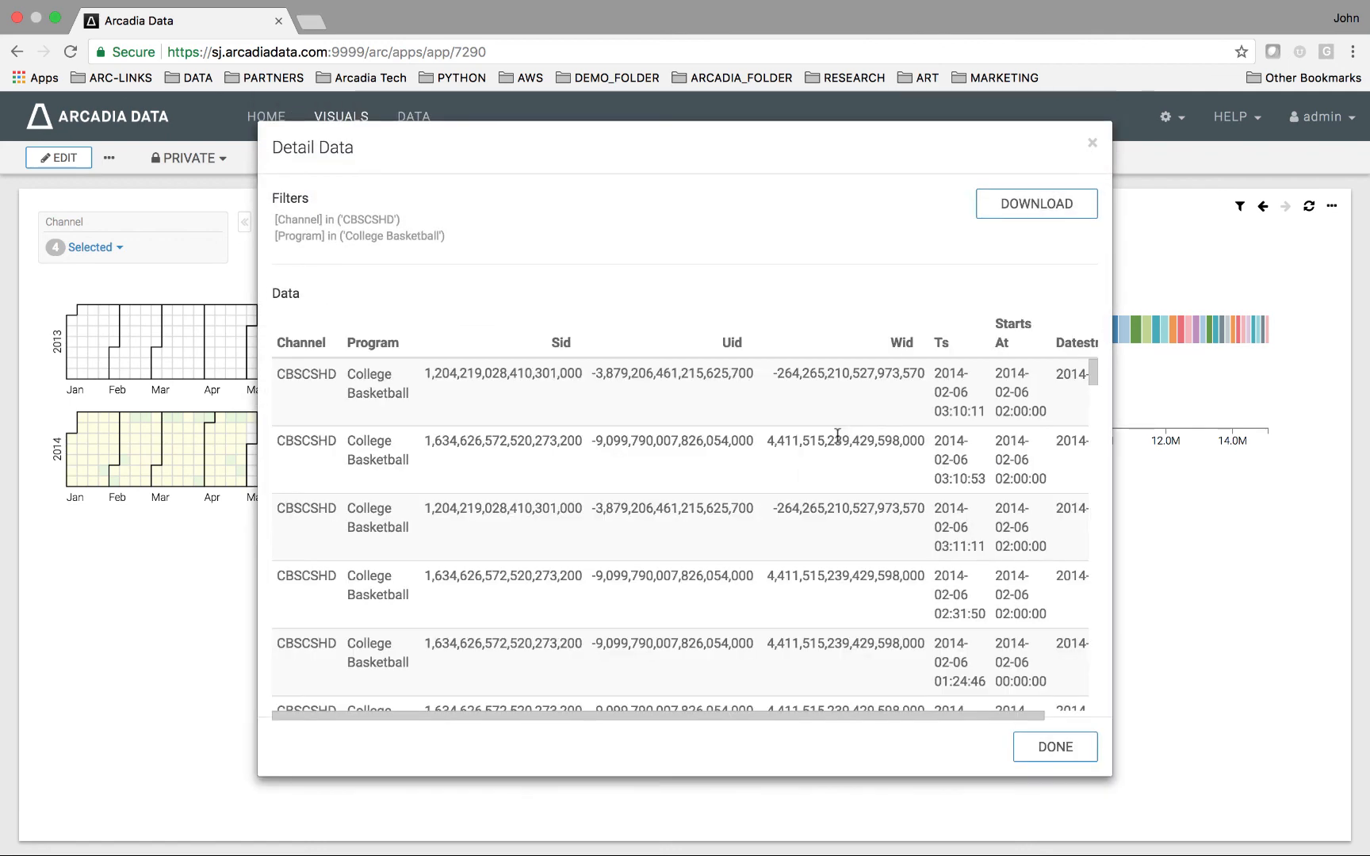
pyautogui.click(1043, 760)
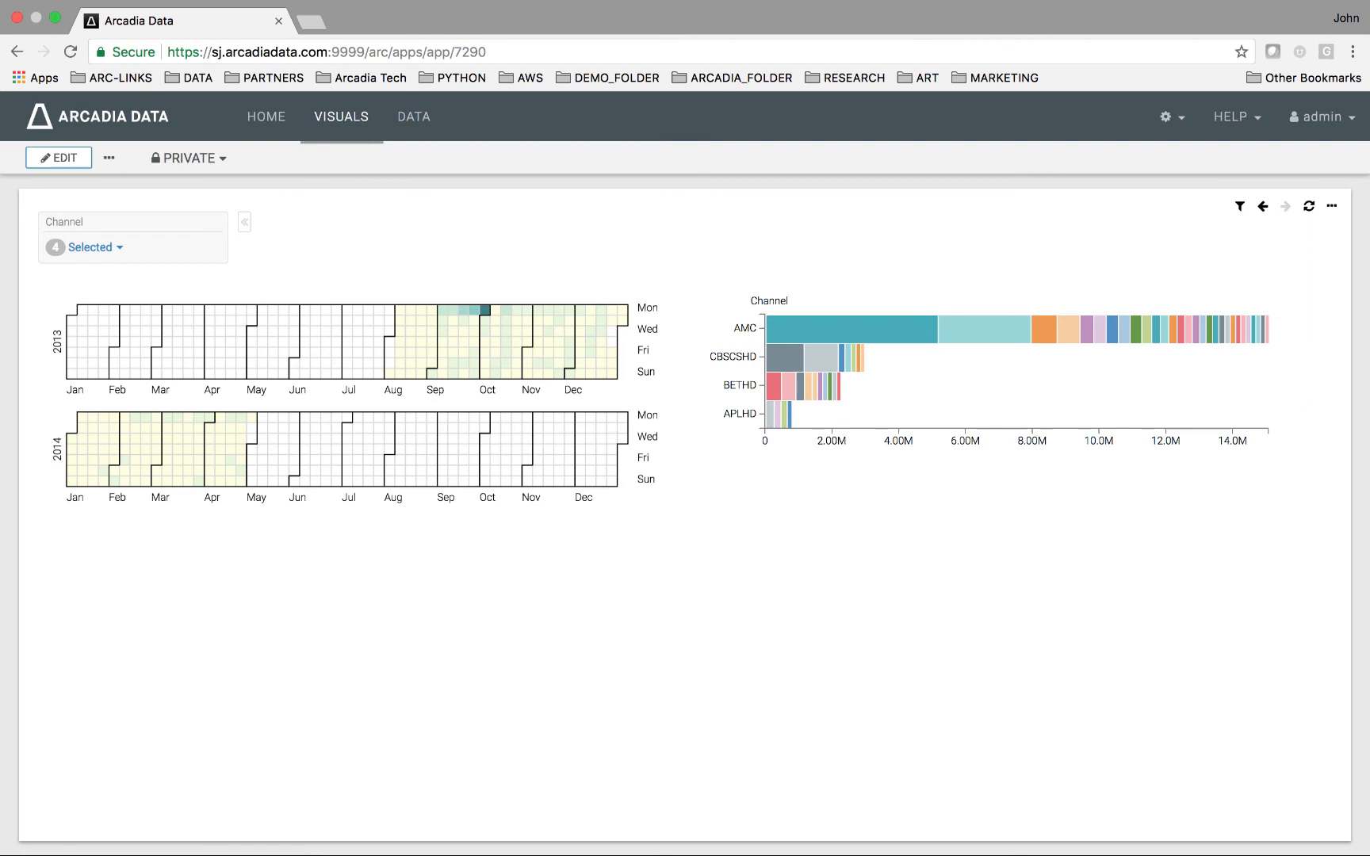